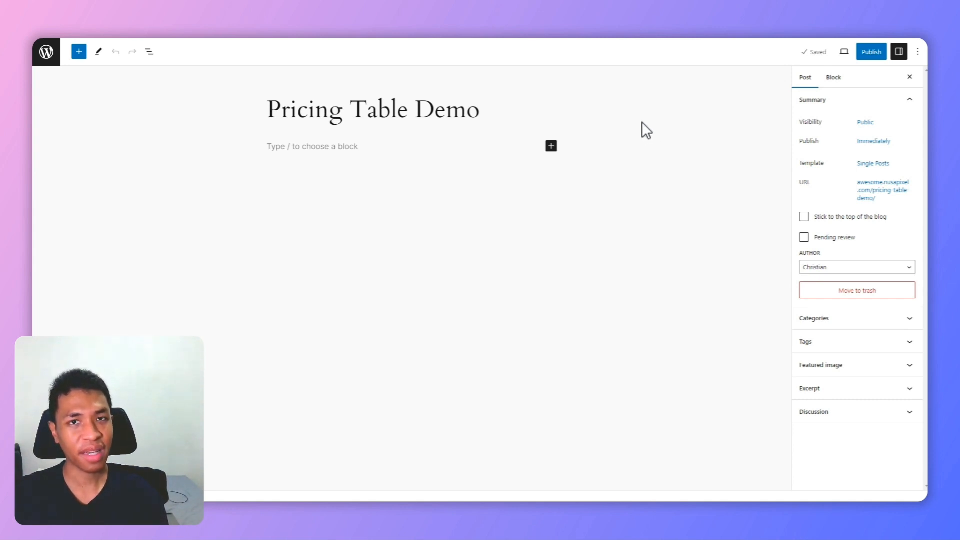
# Step: Switch to the WordPress.org Patterns directory and search it for "Pricing table"
pyautogui.click(253, 41)
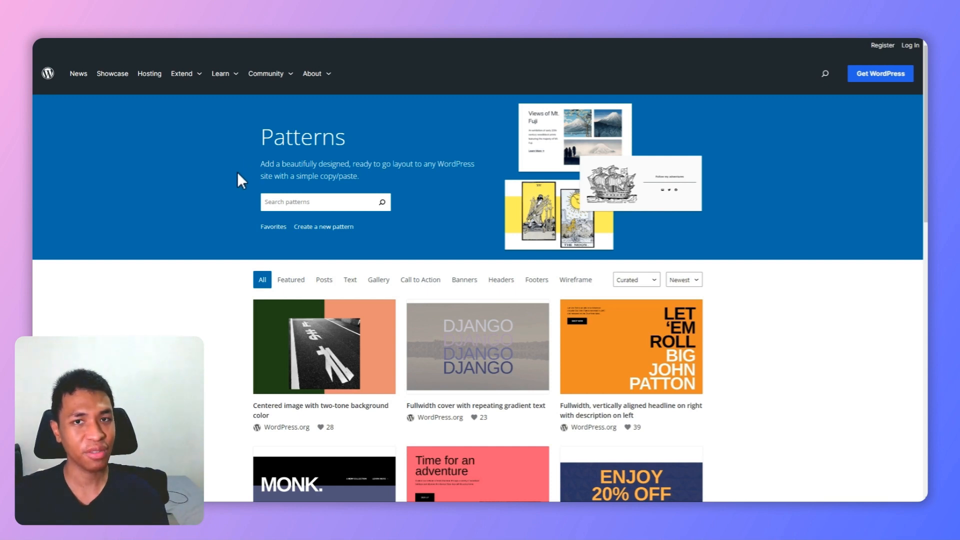
pyautogui.click(325, 203)
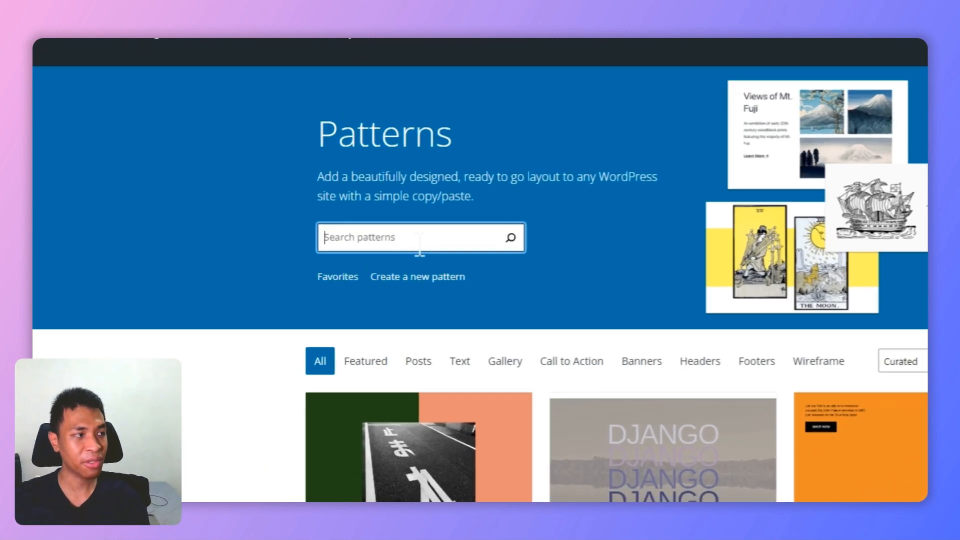
pyautogui.write('Pricing tab')
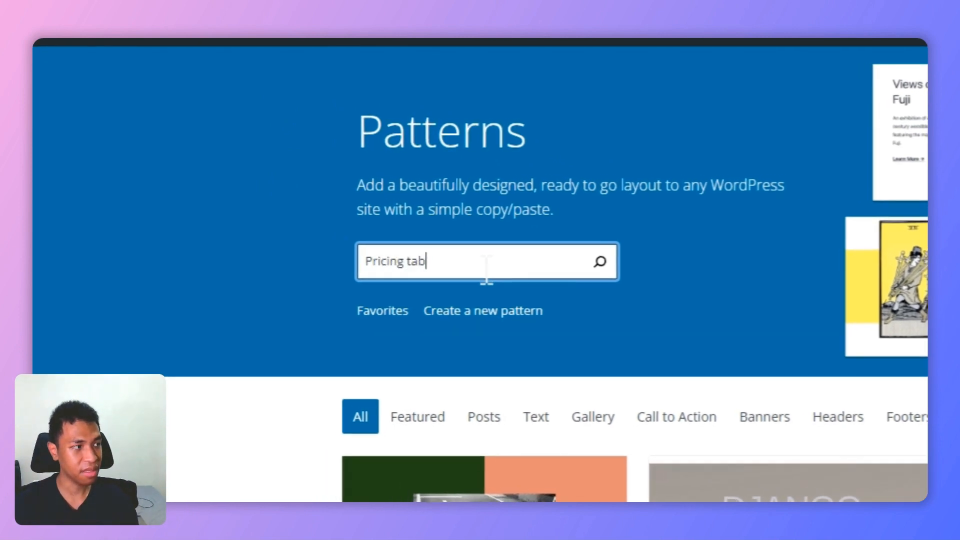
pyautogui.write('le')
pyautogui.hotkey('ctrl', 'a')
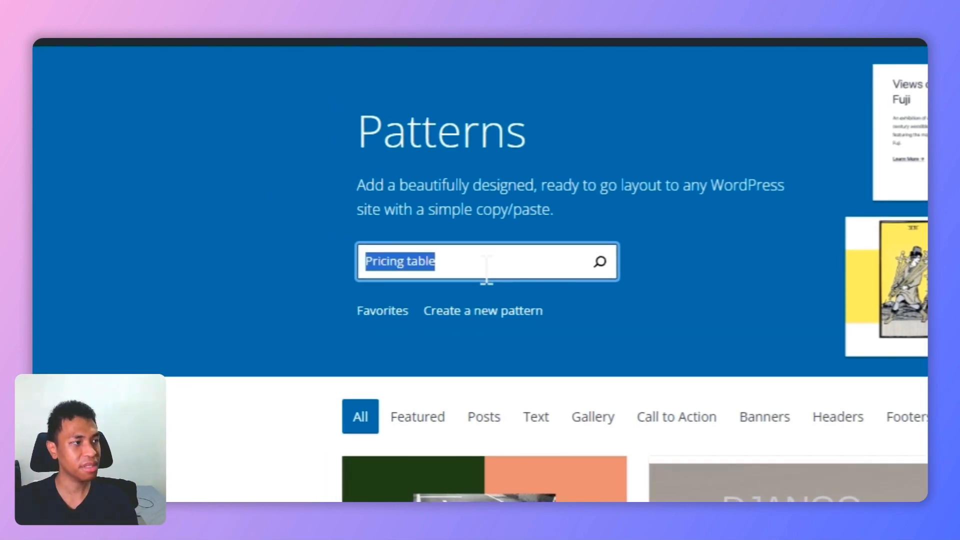
pyautogui.press('Return')
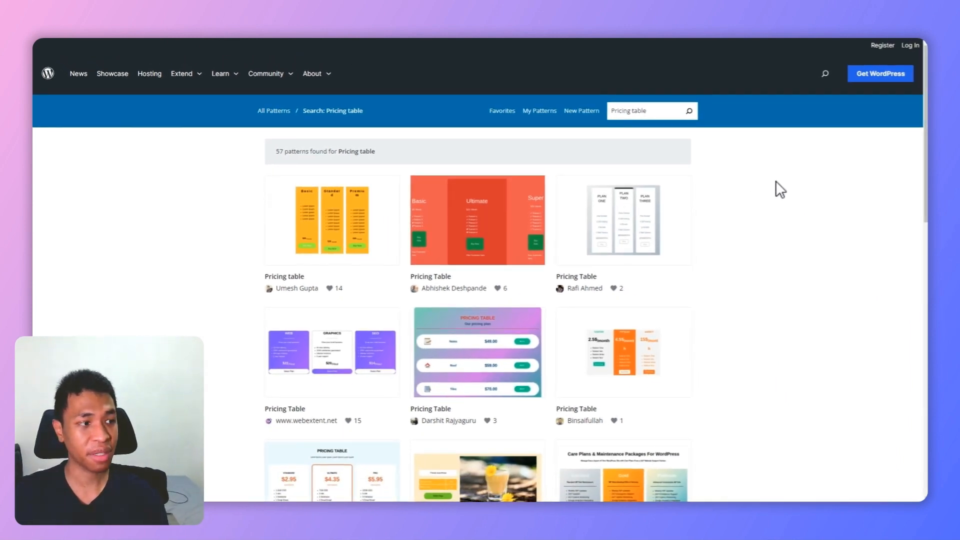
# Step: Browse the search results and copy the three-plan Pricing Table pattern with the black middle card
pyautogui.scroll(-4, 769, 202)
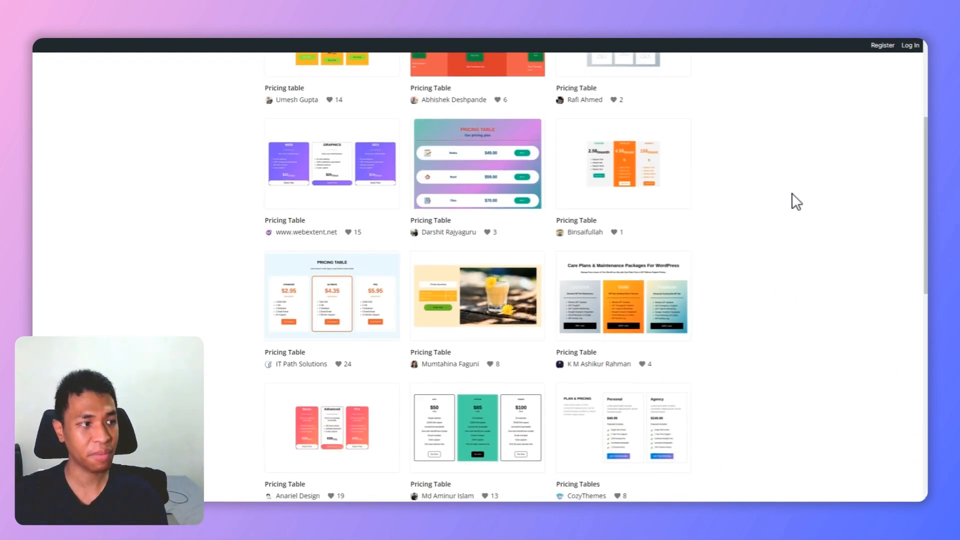
pyautogui.scroll(-5, 791, 193)
pyautogui.scroll(-4, 792, 193)
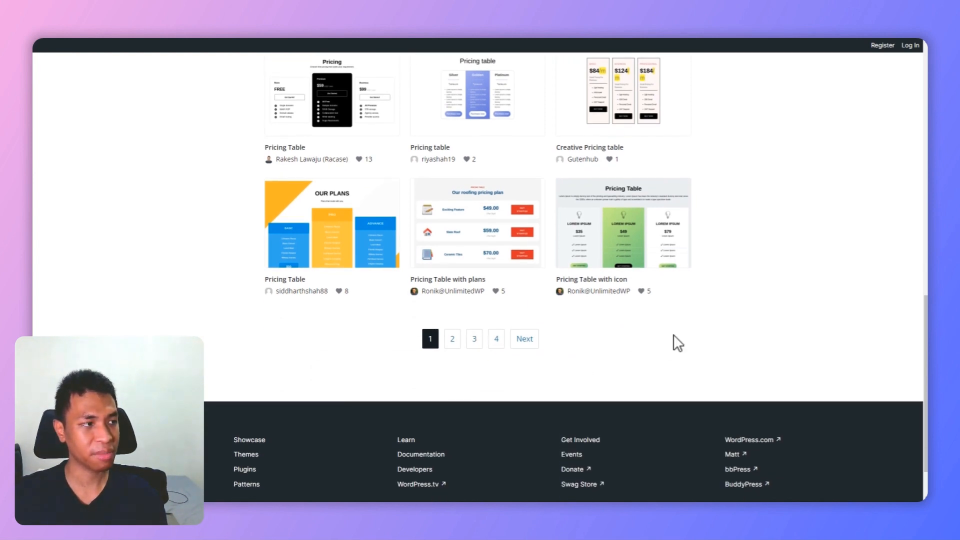
pyautogui.scroll(3, 710, 330)
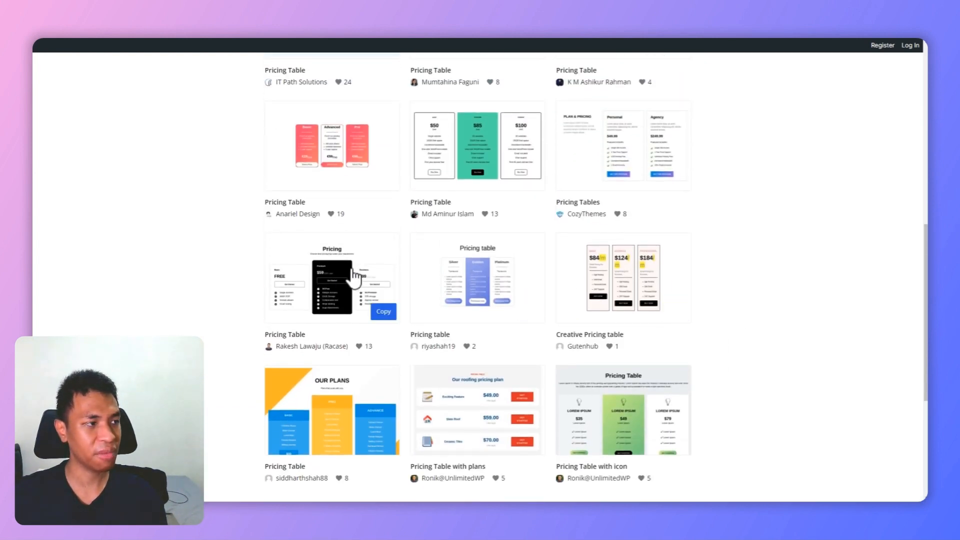
pyautogui.moveTo(338, 296)
pyautogui.click(384, 312)
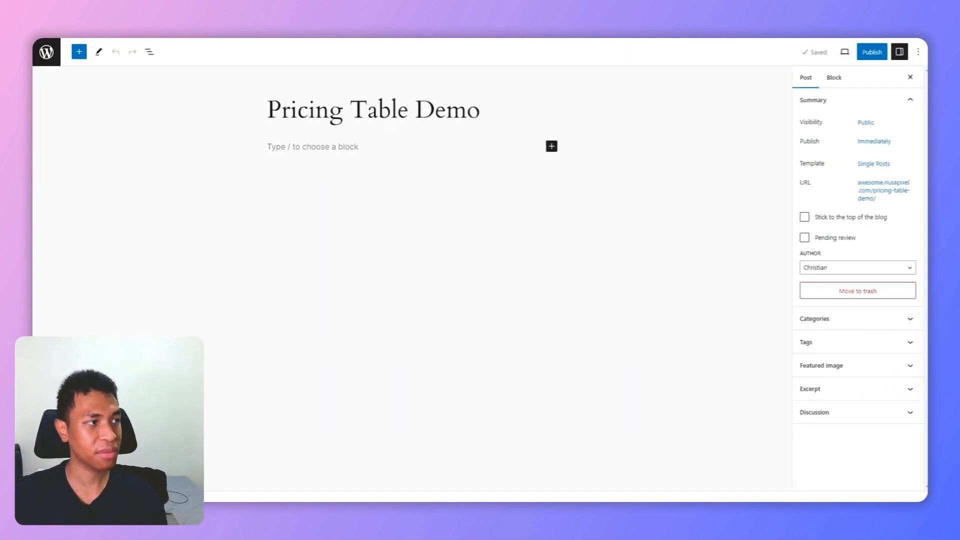
# Step: Switch to the Pricing Table Demo post and paste the copied pattern into its empty paragraph block
pyautogui.click(300, 147)
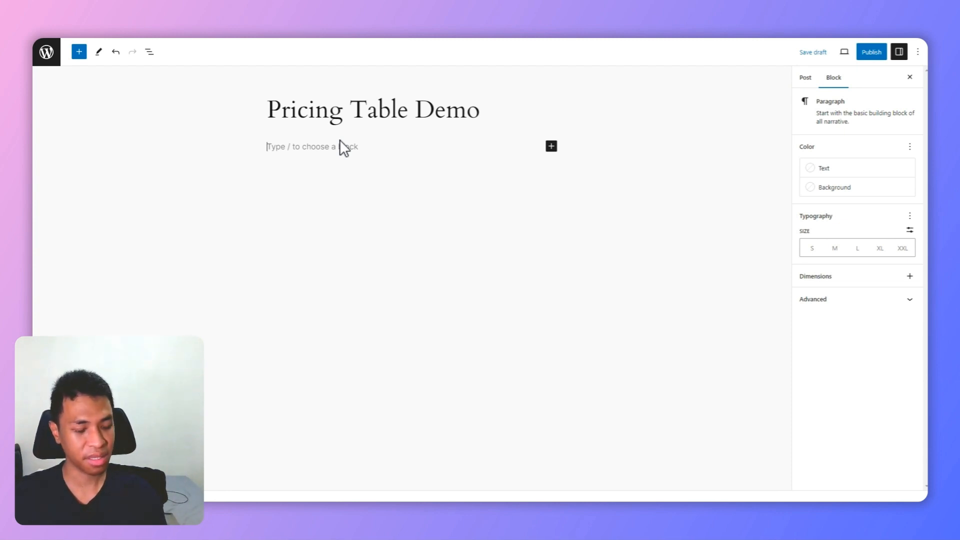
pyautogui.hotkey('ctrl', 'v')
pyautogui.scroll(-1, 577, 156)
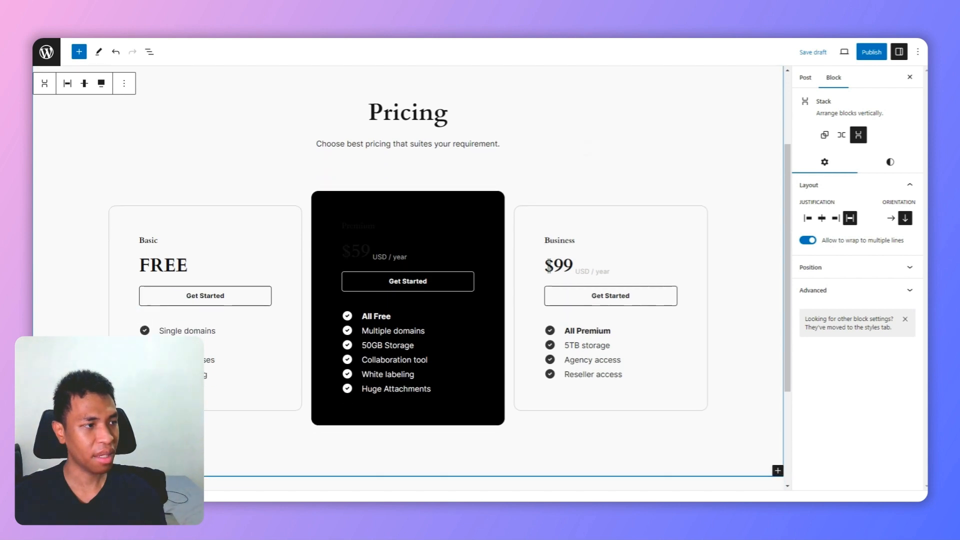
# Step: Set the text colour of the $59 price heading in the black Premium card to white
pyautogui.moveTo(577, 157)
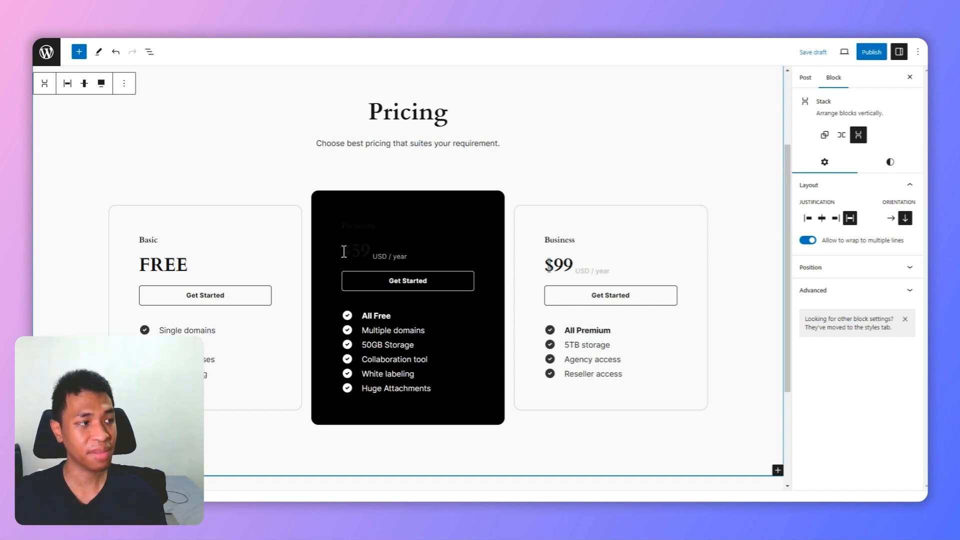
pyautogui.moveTo(344, 252); pyautogui.dragTo(364, 249)
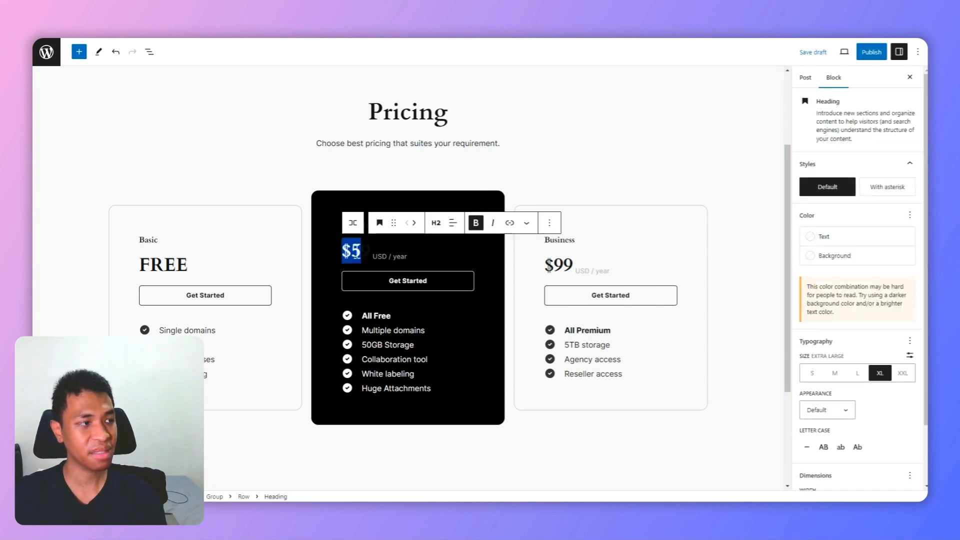
pyautogui.click(369, 255)
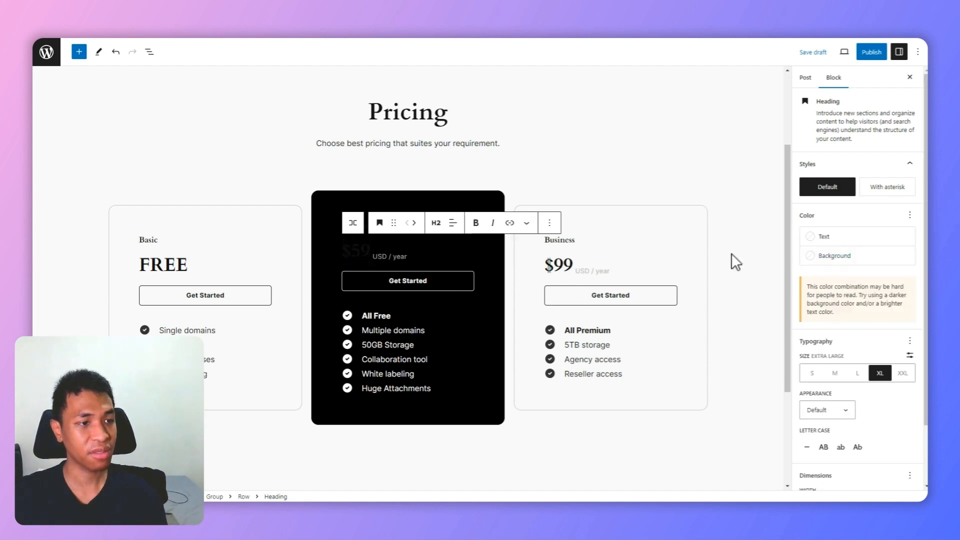
pyautogui.click(807, 256)
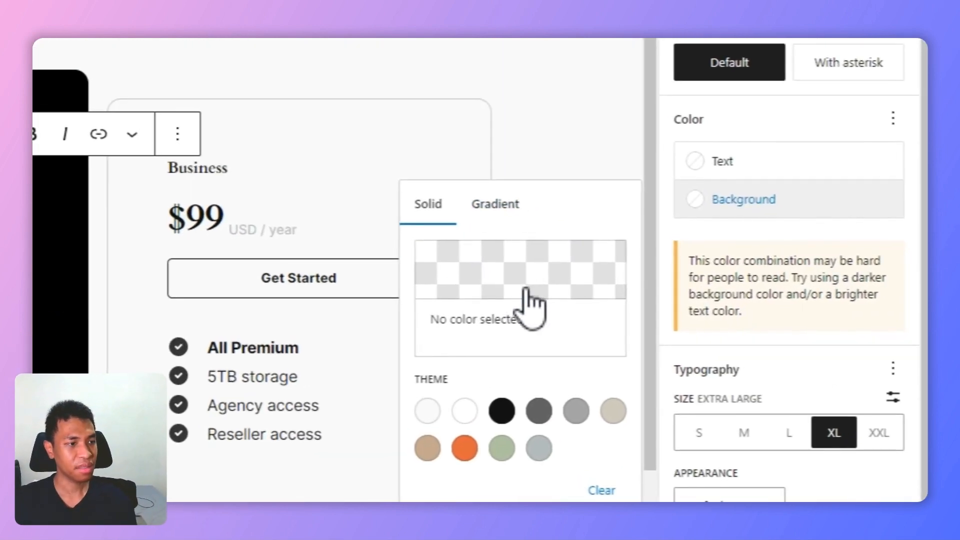
pyautogui.click(724, 162)
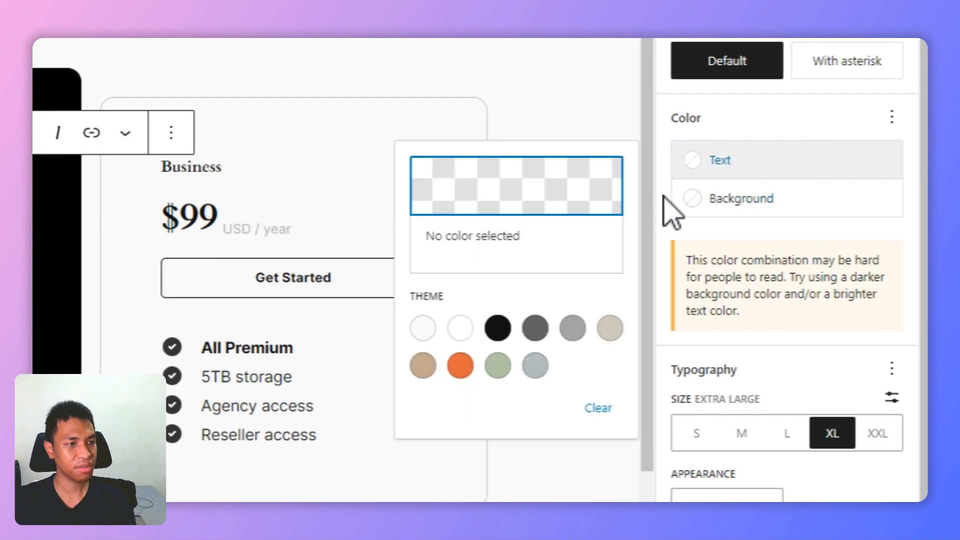
pyautogui.click(461, 327)
# Step: Change the text colour of the "USD / year" label in the Premium card to the Base theme colour
pyautogui.click(266, 202)
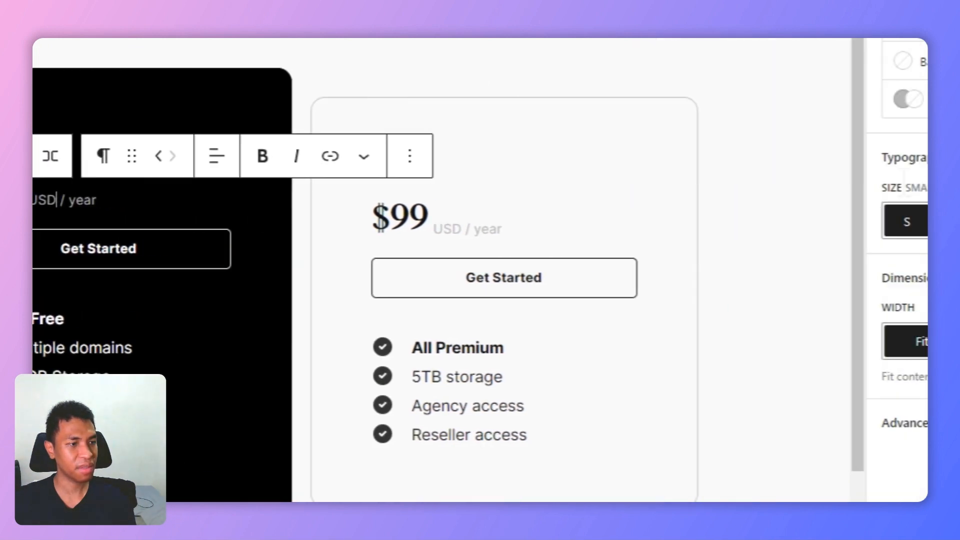
pyautogui.click(752, 148)
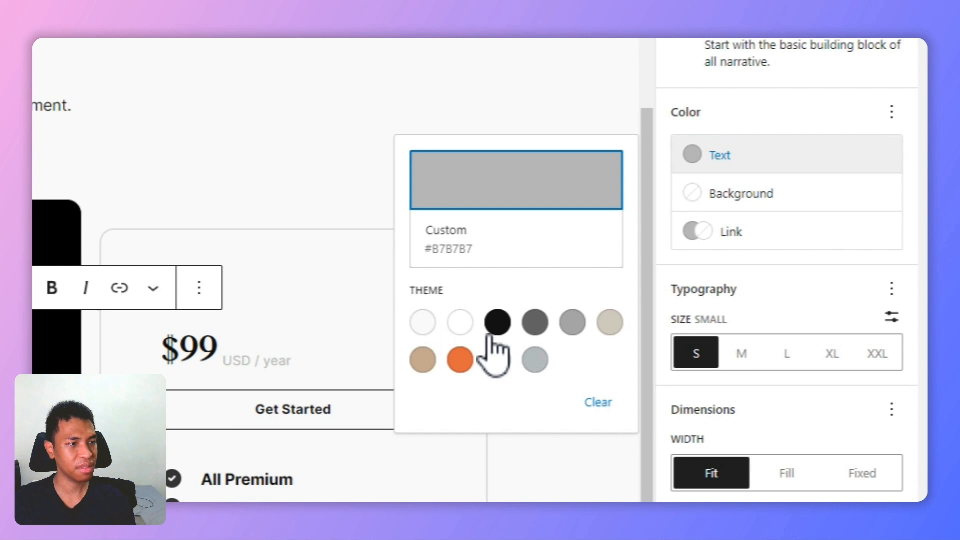
pyautogui.click(430, 314)
pyautogui.click(285, 256)
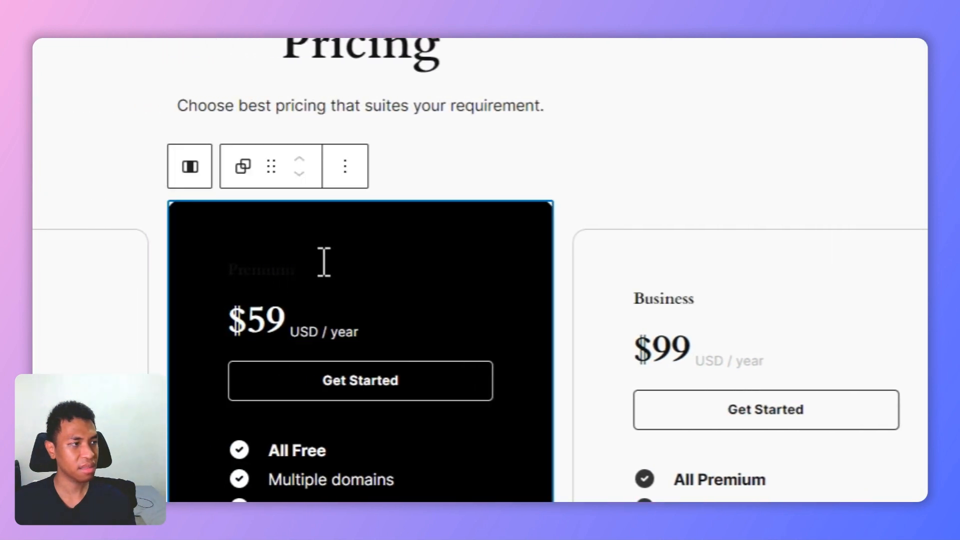
# Step: Set the text colour of the Premium plan's title to the Base theme colour, #F9F9F9
pyautogui.click(393, 263)
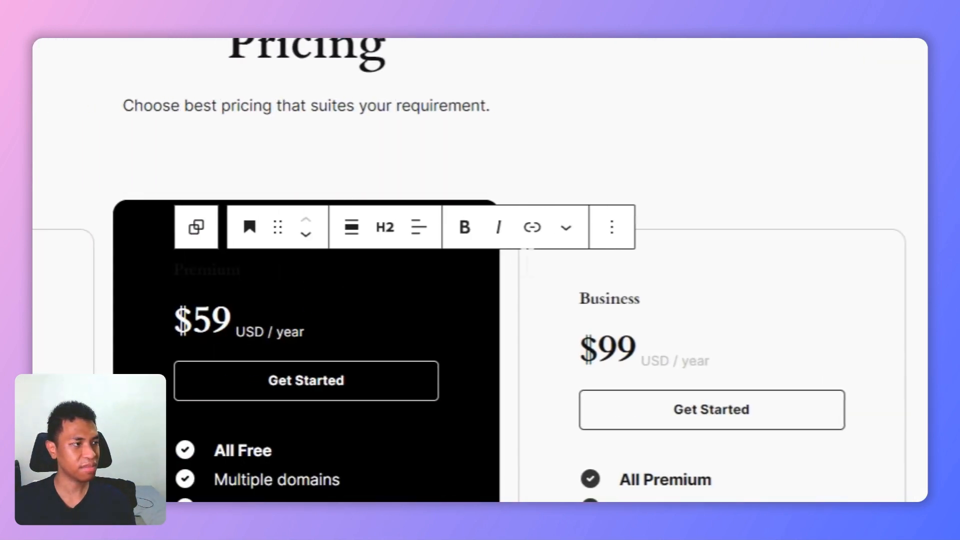
pyautogui.click(768, 295)
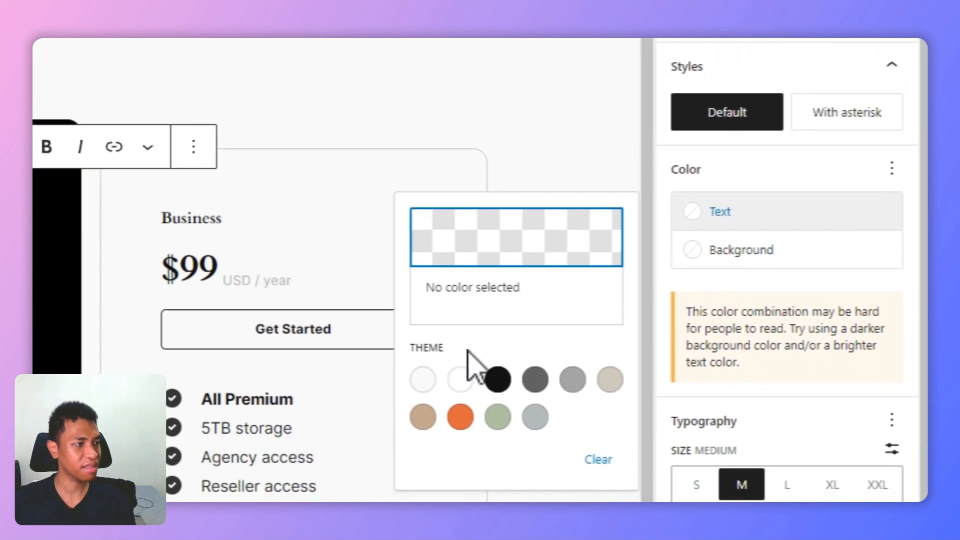
pyautogui.click(424, 379)
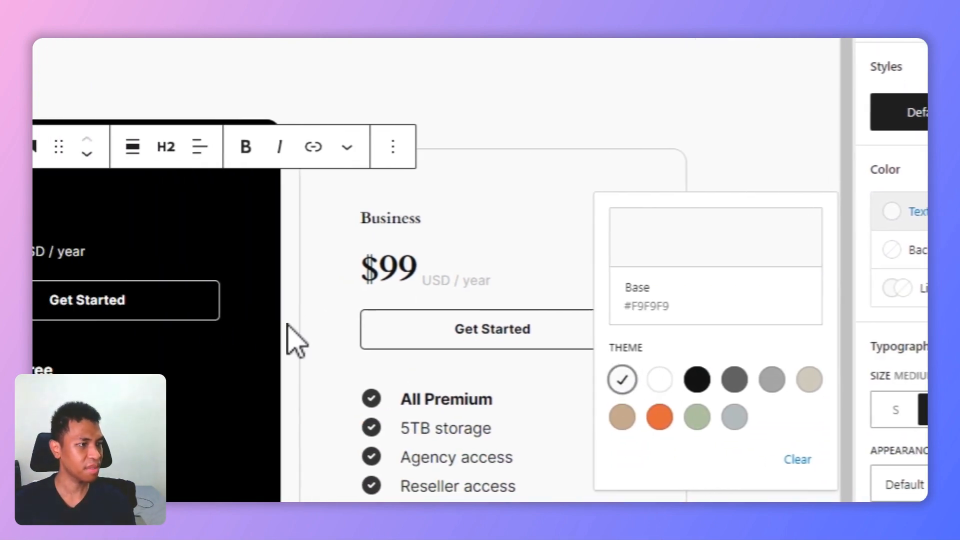
pyautogui.click(725, 202)
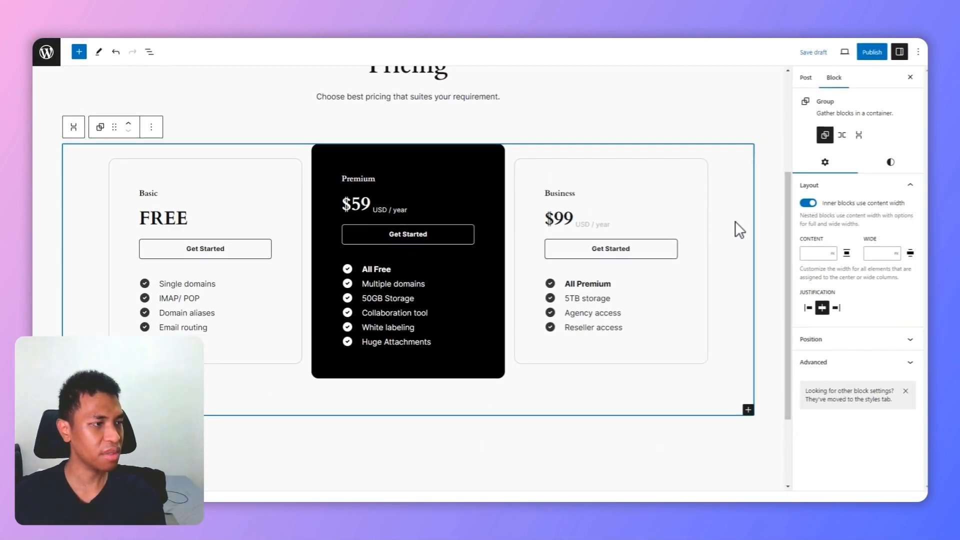
pyautogui.scroll(1, 756, 306)
pyautogui.scroll(-1, 494, 262)
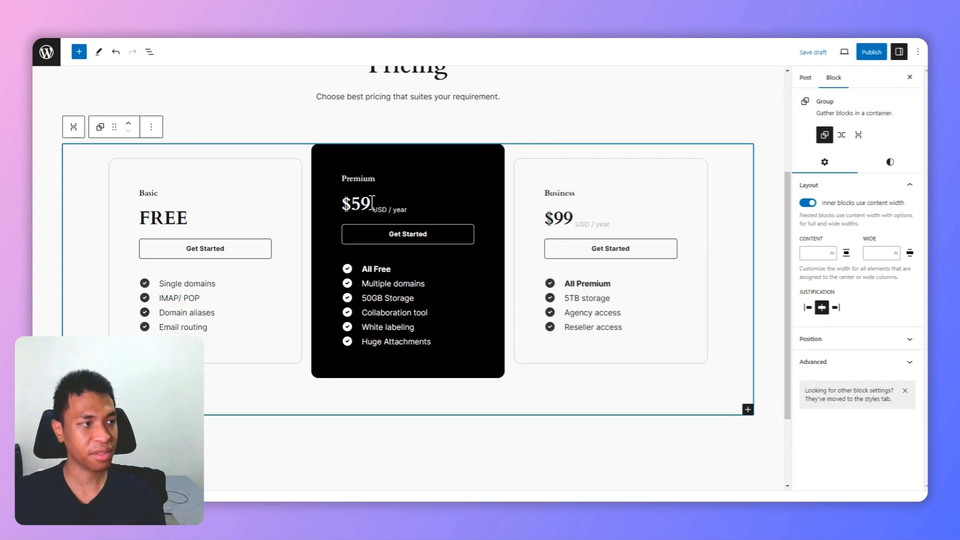
# Step: Change the Premium plan's price to $69 and place the cursor in its Get Started button text
pyautogui.click(377, 203)
pyautogui.hotkey('shift', 'Home')
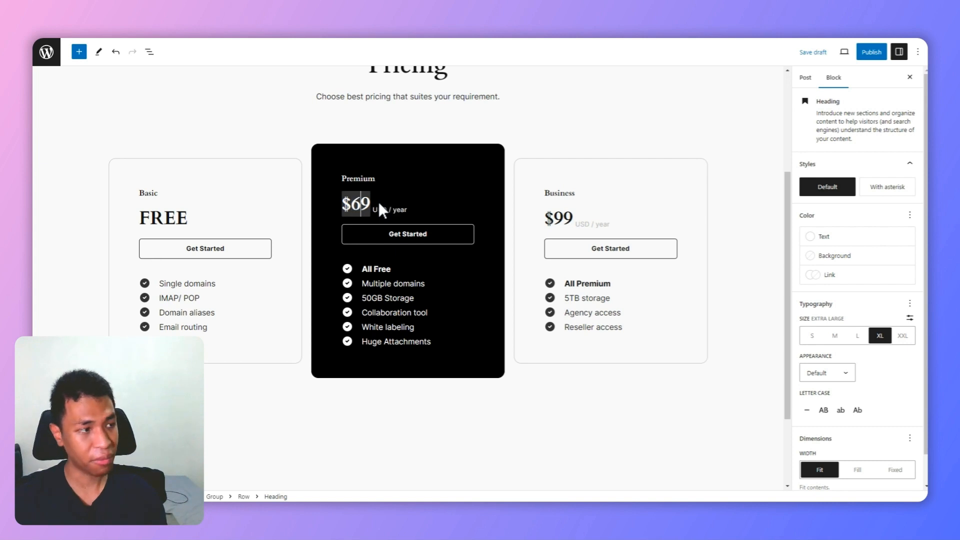
pyautogui.click(388, 283)
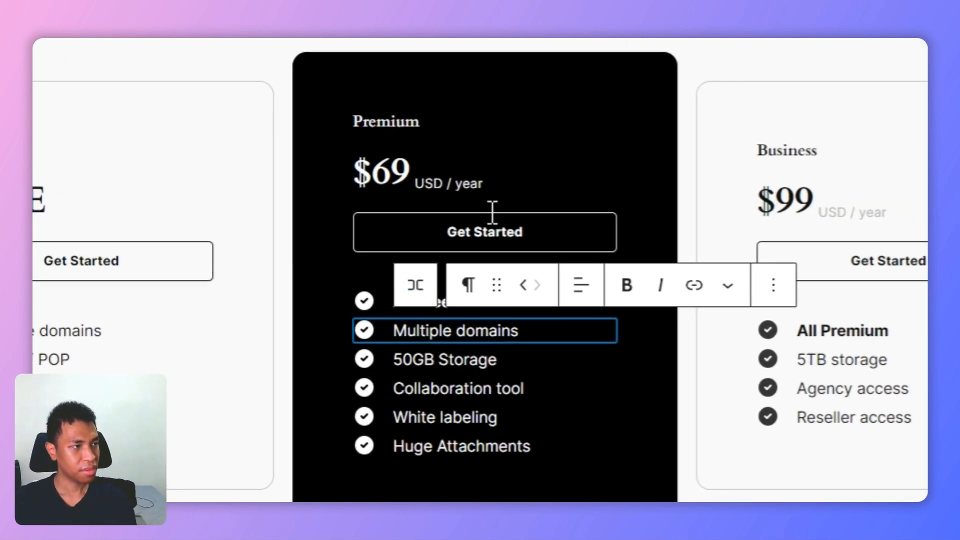
pyautogui.click(501, 214)
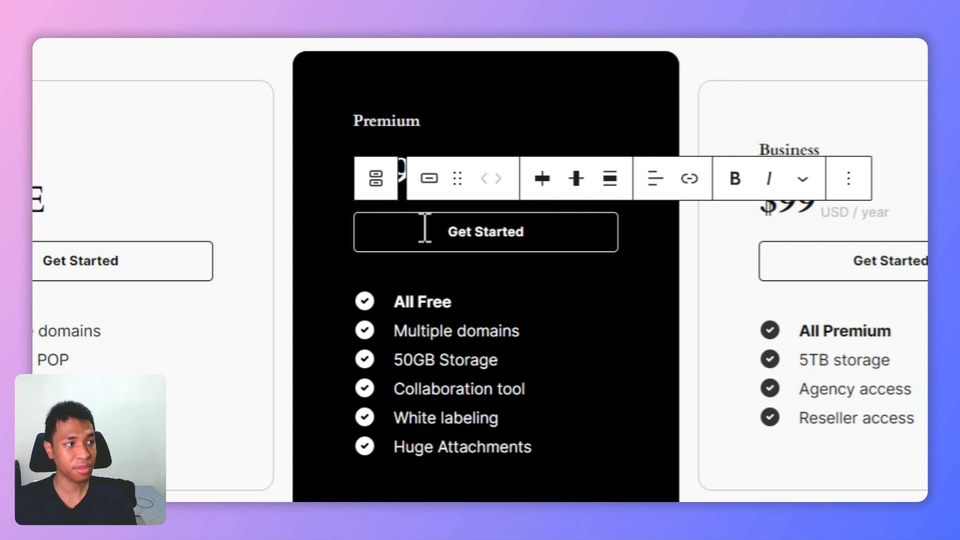
# Step: Give the Premium card's group block a gradient background and paste a purple hex colour for its starting stop
pyautogui.click(656, 90)
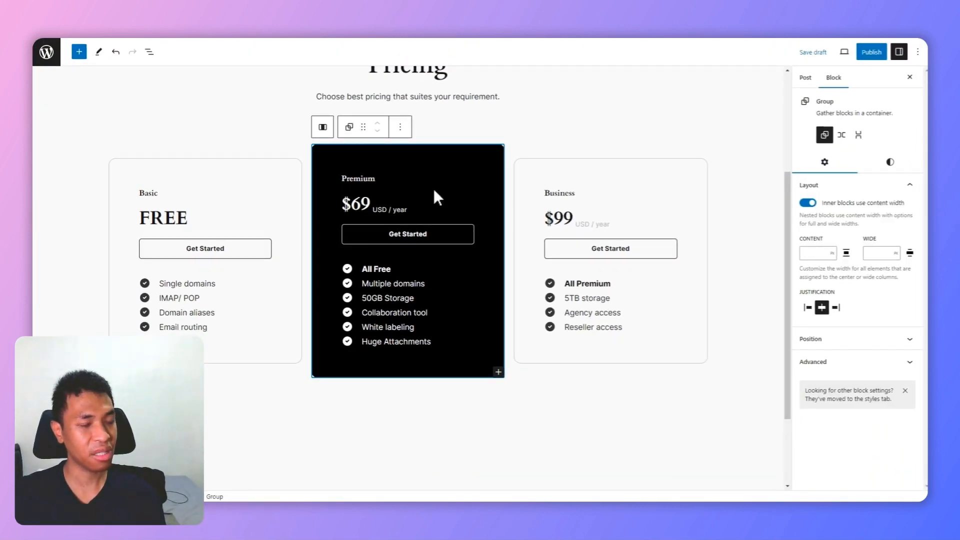
pyautogui.click(894, 164)
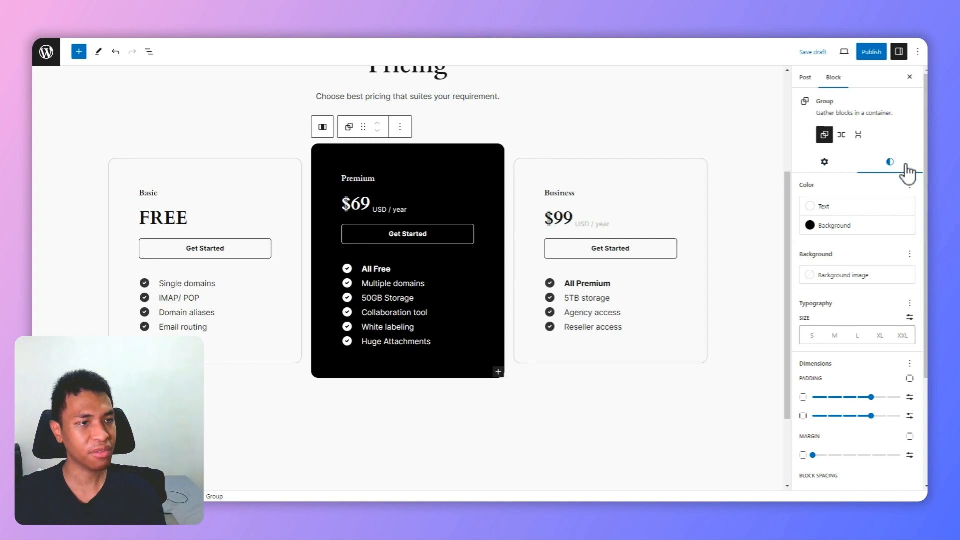
pyautogui.click(834, 226)
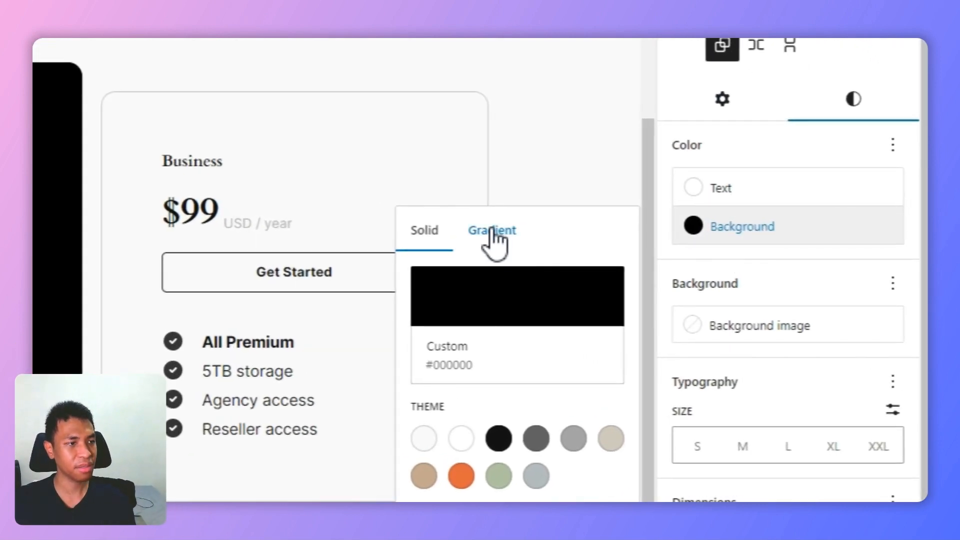
pyautogui.click(491, 230)
pyautogui.click(431, 289)
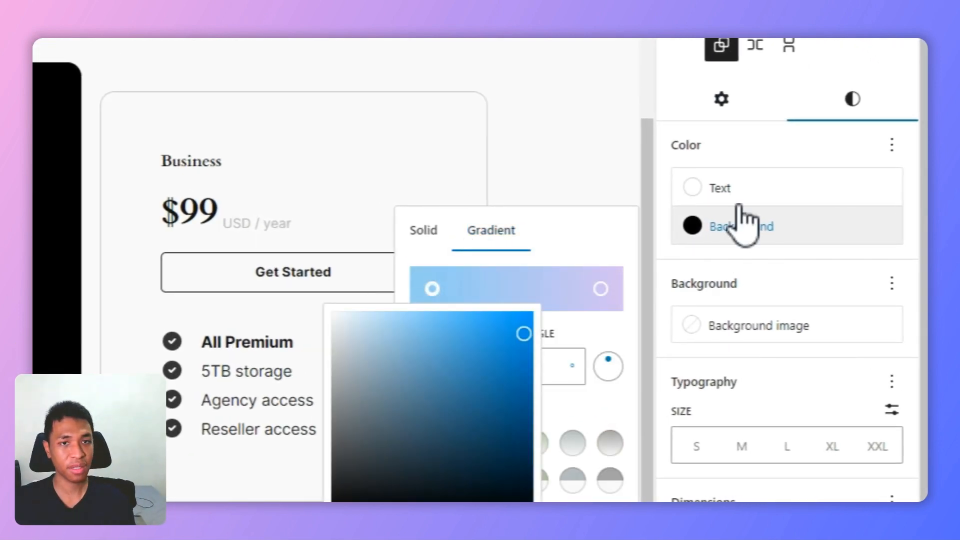
pyautogui.moveTo(418, 392); pyautogui.dragTo(348, 382)
pyautogui.write('7F00FF')
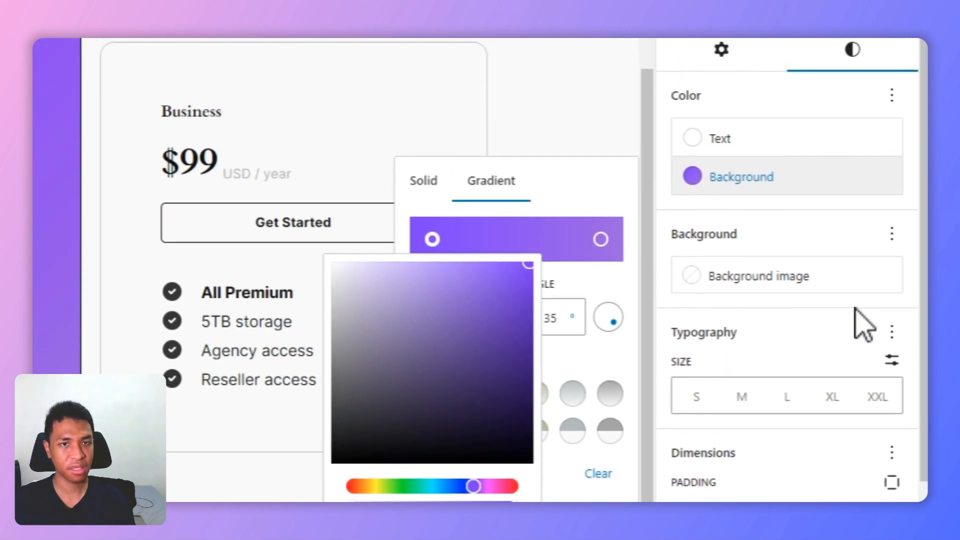
# Step: Set the gradient's end stop to #E100FF and its angle to 42 degrees
pyautogui.click(601, 239)
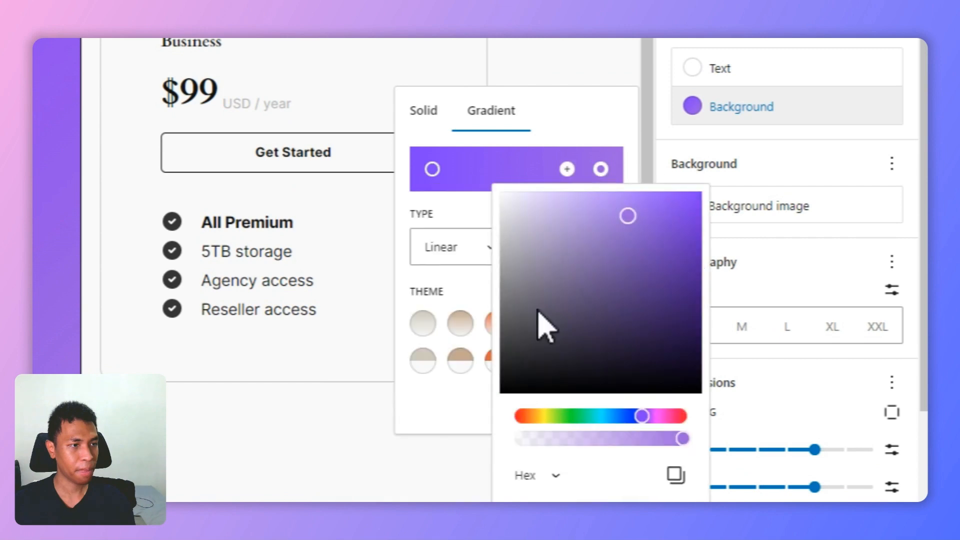
pyautogui.moveTo(586, 379); pyautogui.dragTo(542, 378)
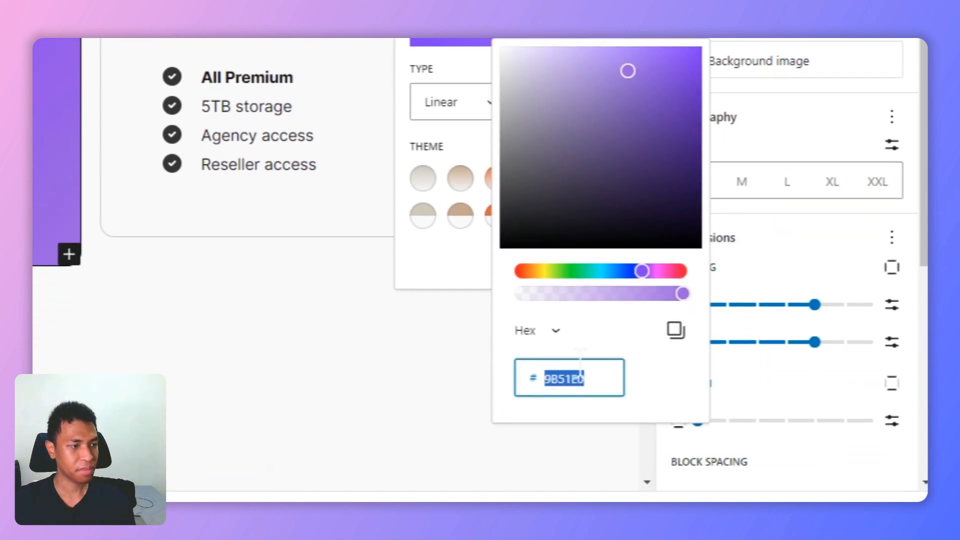
pyautogui.write('E100FF')
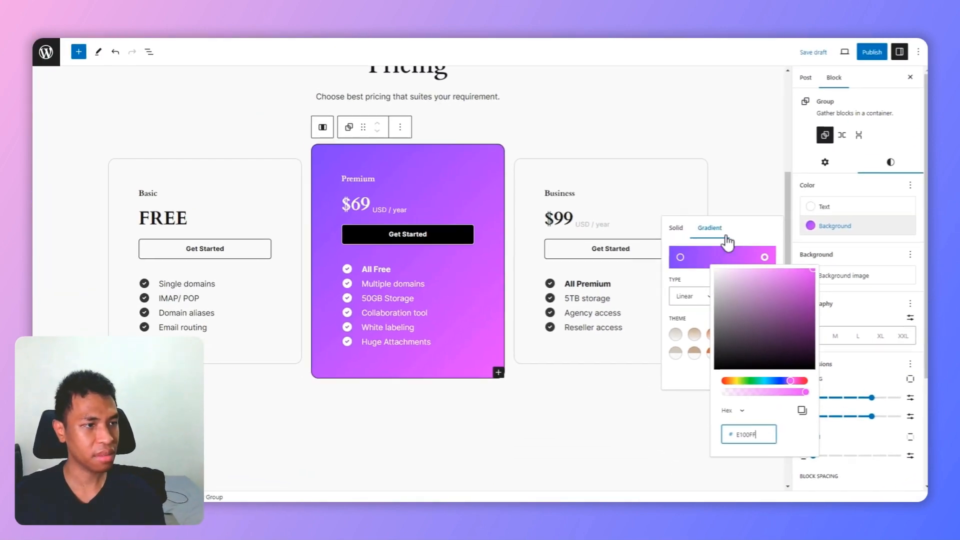
pyautogui.moveTo(765, 301); pyautogui.dragTo(782, 280)
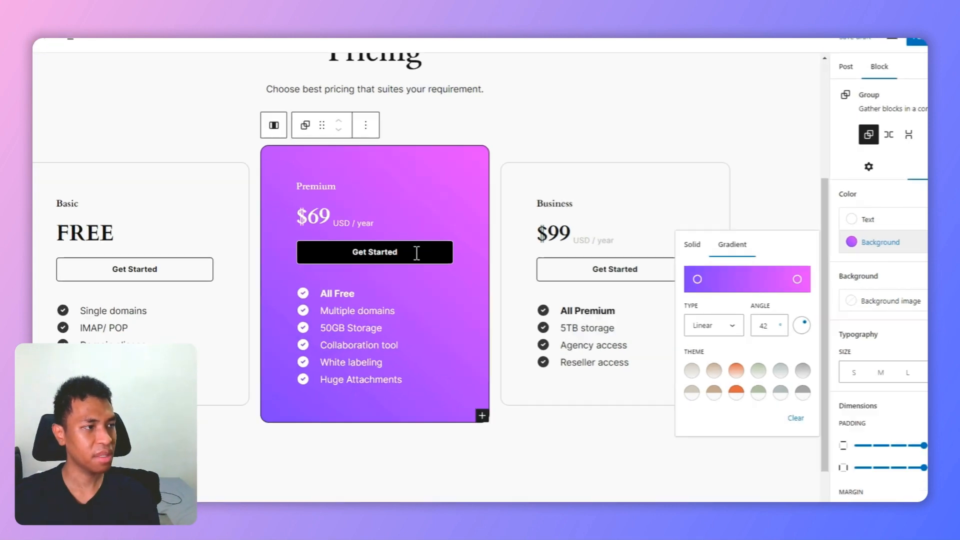
# Step: Make the background of the Premium plan's Get Started button fully transparent, using the custom colour #00000000
pyautogui.click(416, 252)
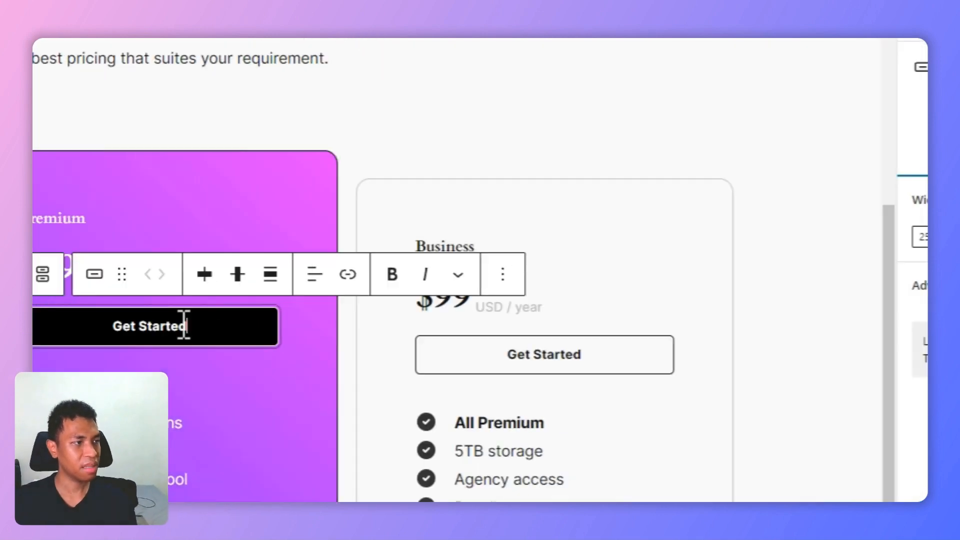
pyautogui.click(872, 172)
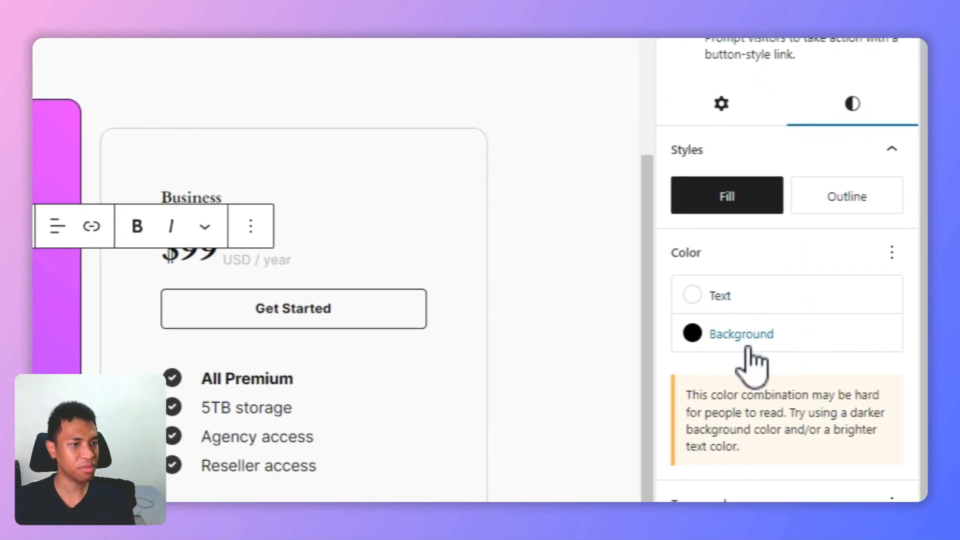
pyautogui.click(750, 360)
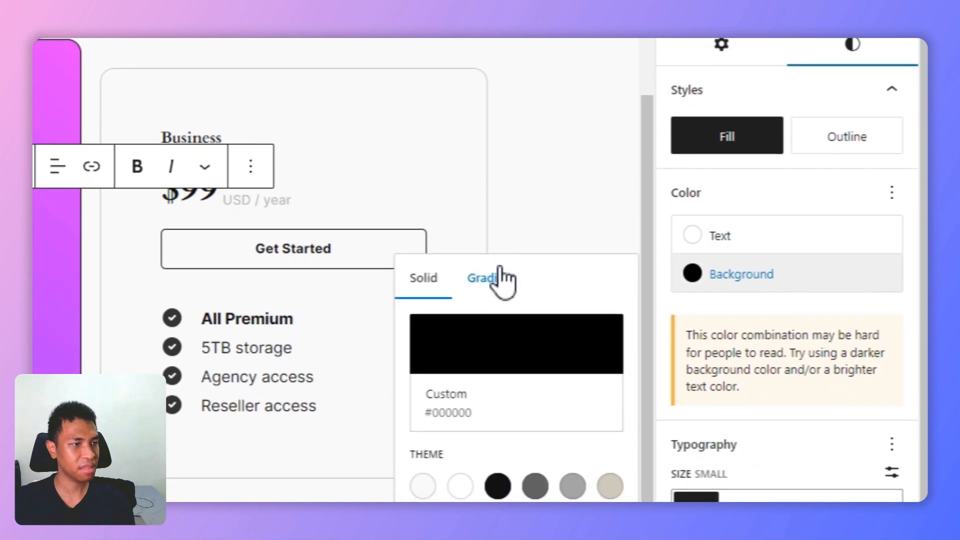
pyautogui.click(500, 280)
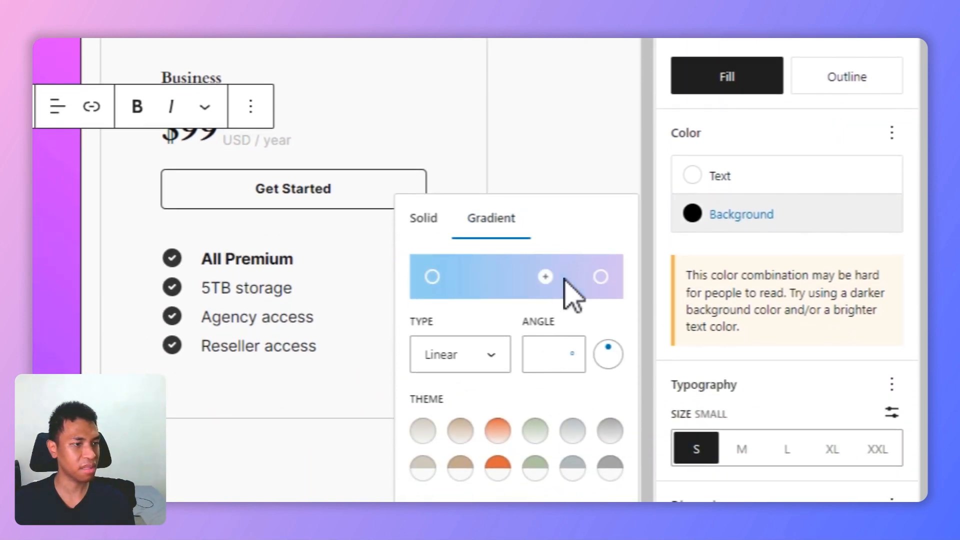
pyautogui.click(443, 225)
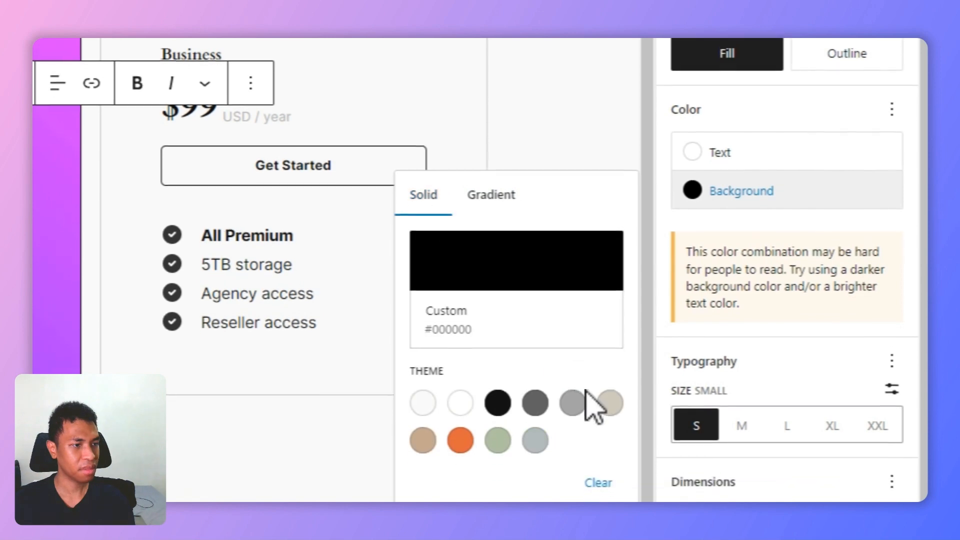
pyautogui.click(532, 268)
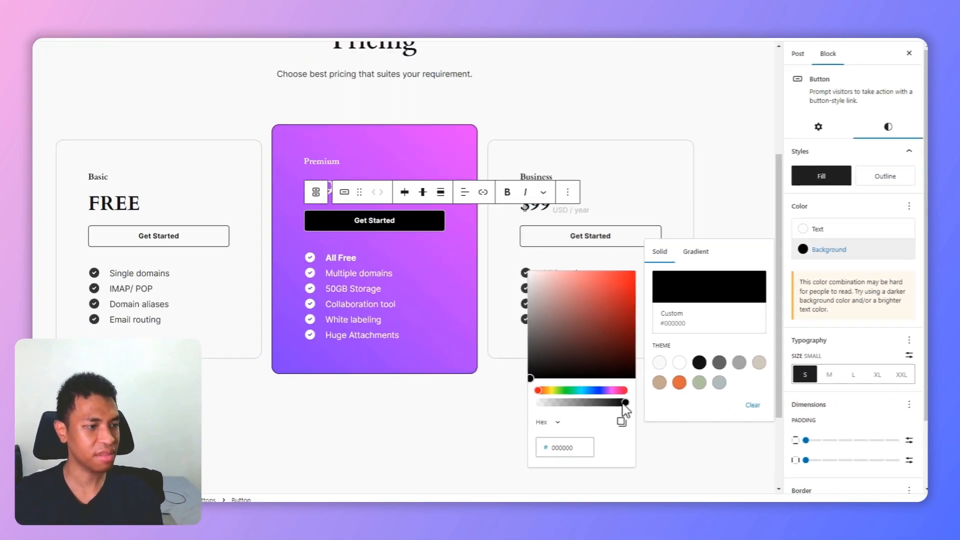
pyautogui.moveTo(380, 376); pyautogui.dragTo(218, 379)
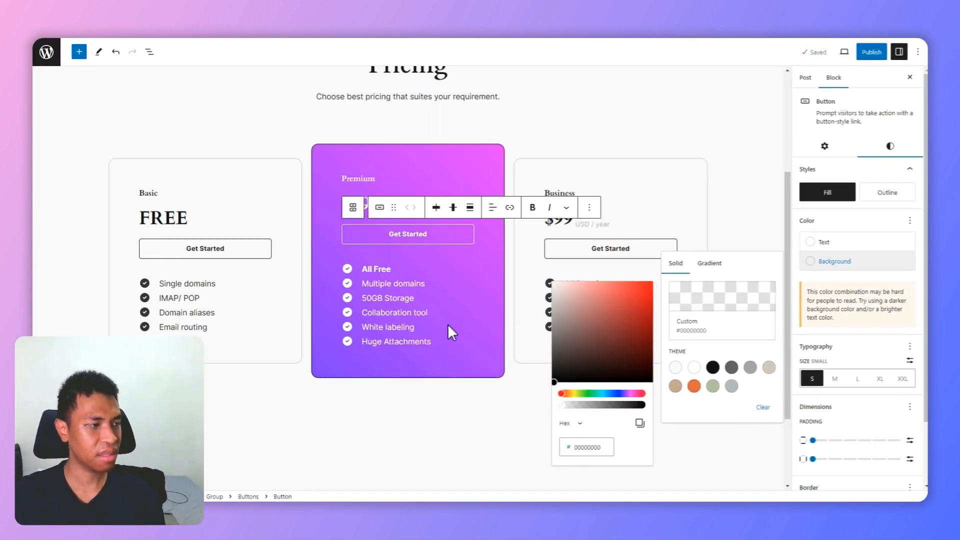
# Step: Review the customised pricing section from its heading down, and switch to the pattern directory's Pricing table search results
pyautogui.click(652, 230)
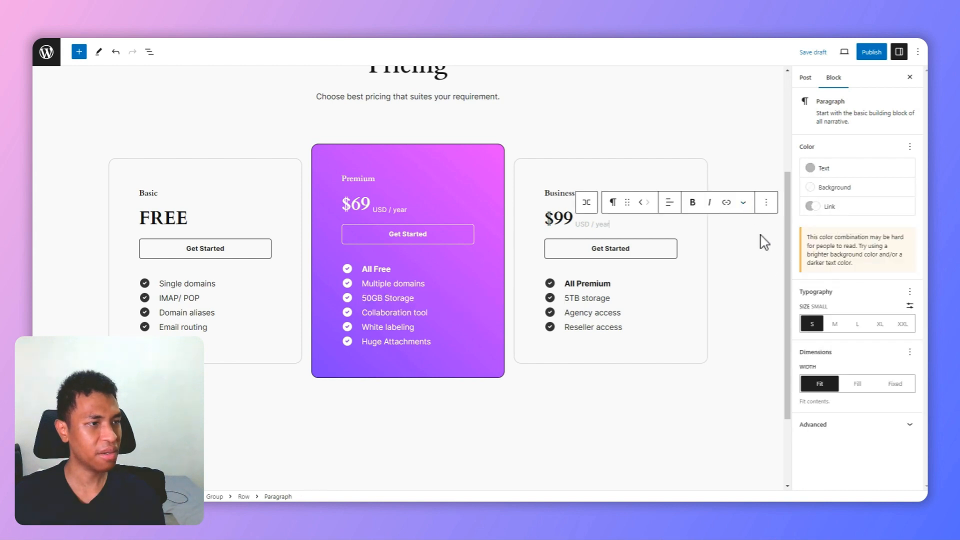
pyautogui.click(768, 265)
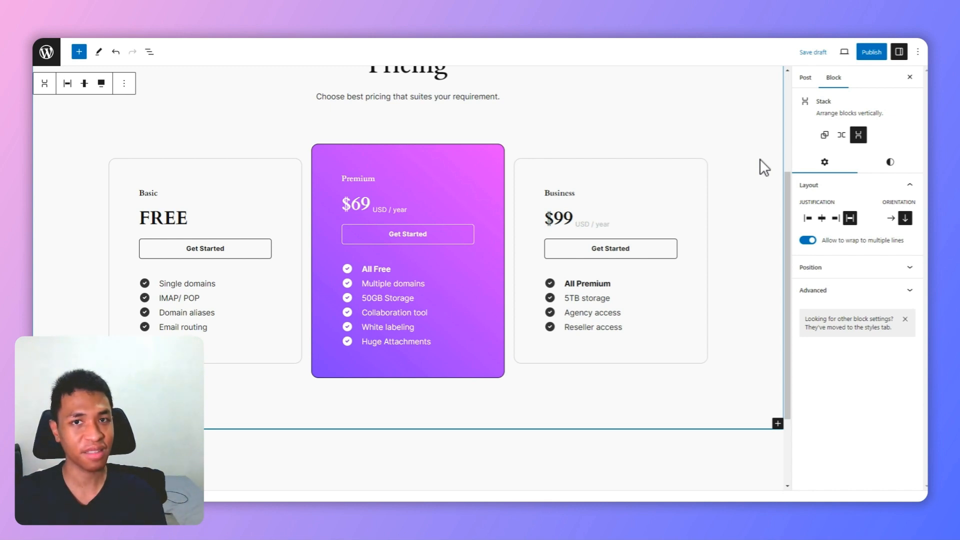
pyautogui.scroll(1, 760, 158)
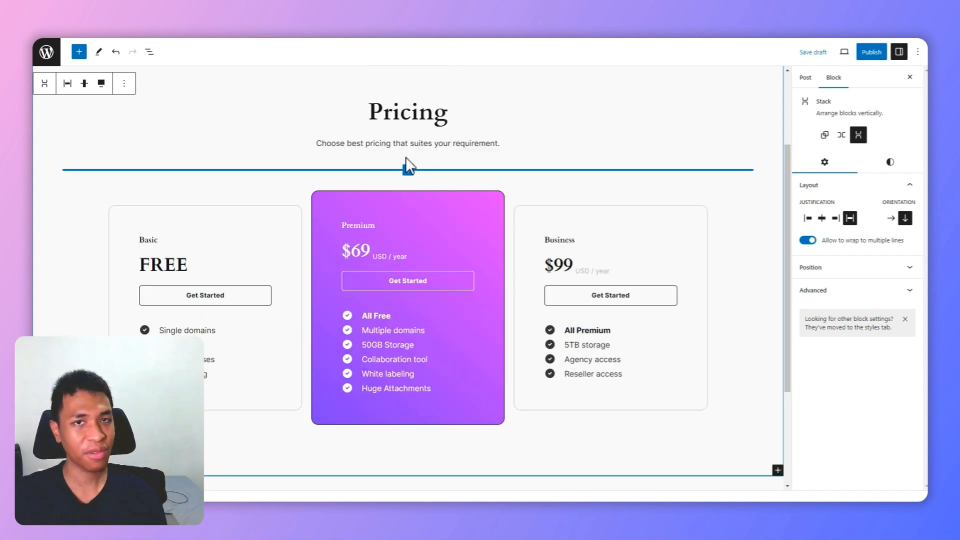
pyautogui.hotkey('ctrl', 'Tab')
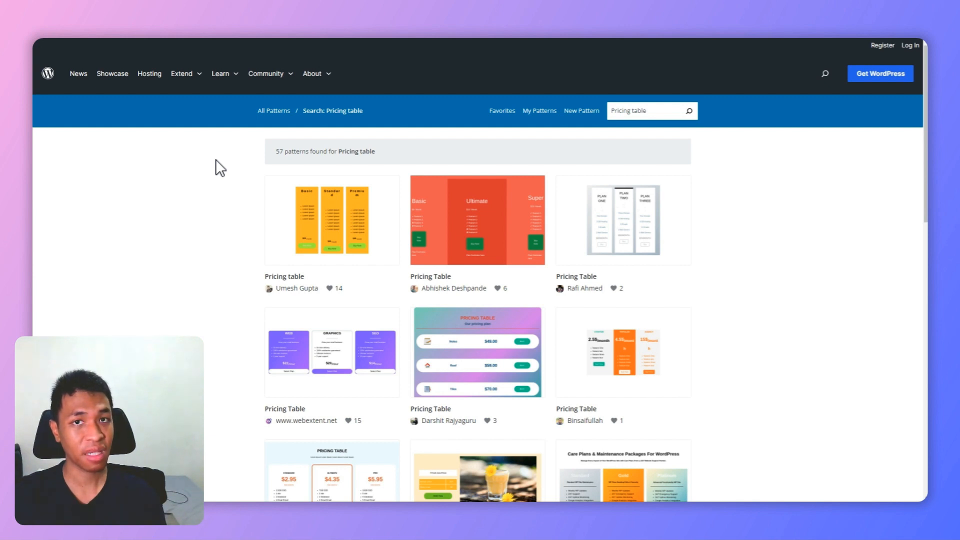
# Step: Switch to the Pricing Table Demo post and insert a single-container Group block in the empty paragraph below the title
pyautogui.click(283, 43)
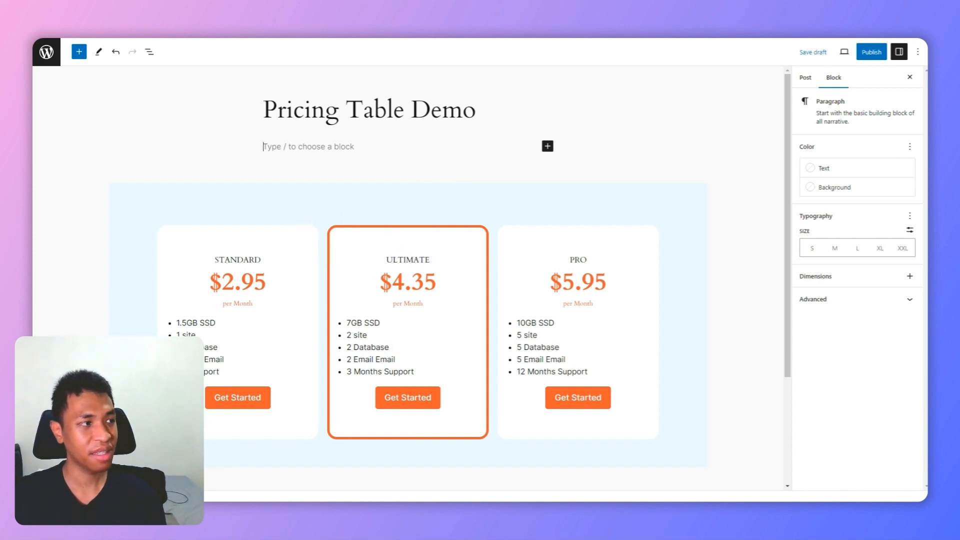
pyautogui.write('/group')
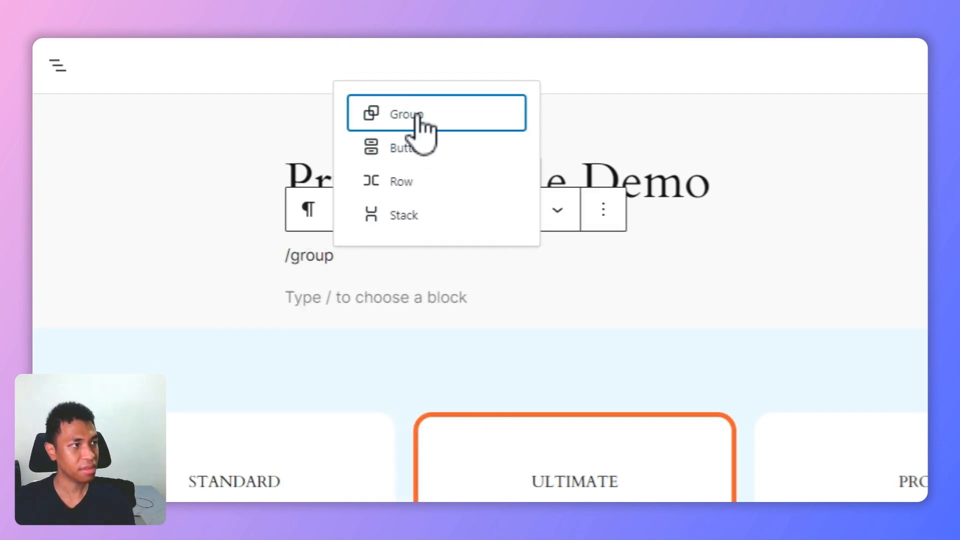
pyautogui.click(419, 119)
pyautogui.click(531, 325)
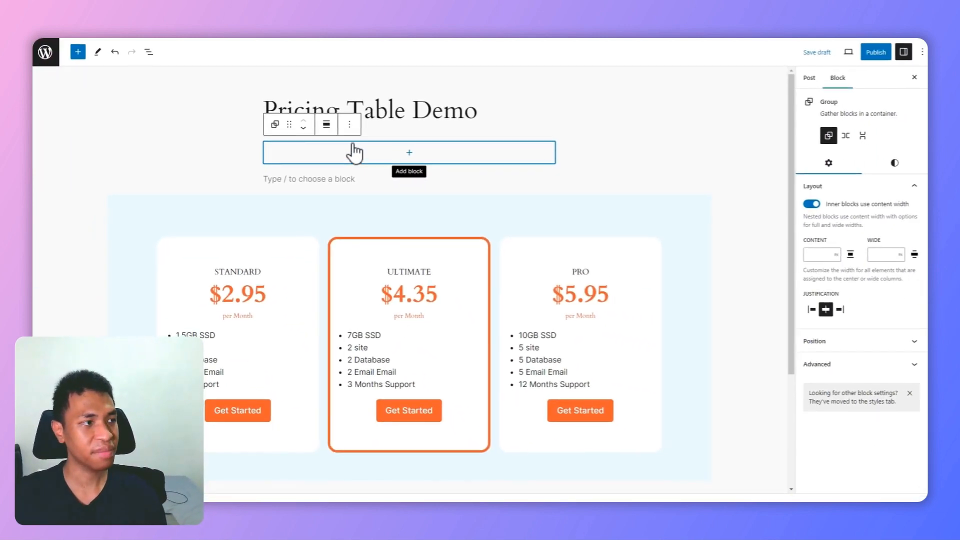
# Step: Stop the new group's inner blocks from using content width and align the group to wide width
pyautogui.click(369, 157)
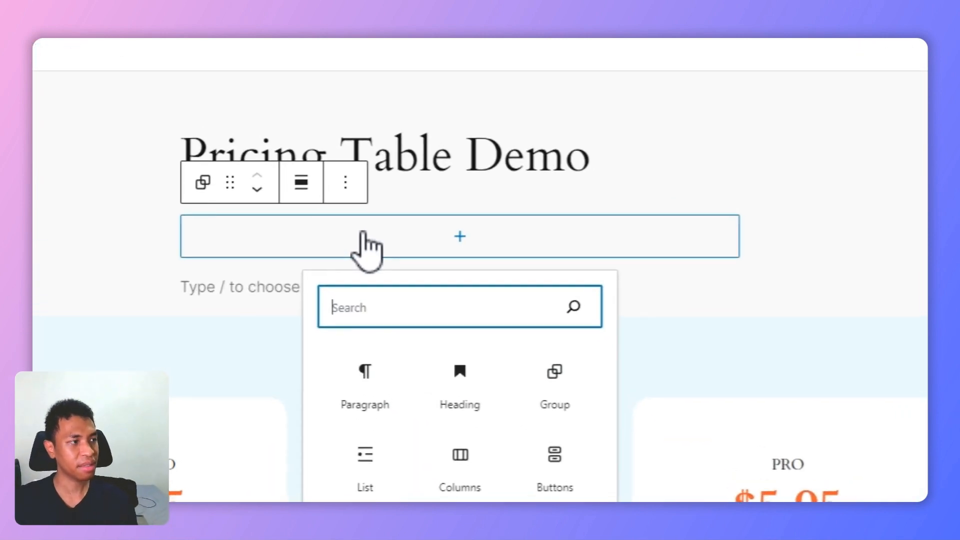
pyautogui.click(320, 150)
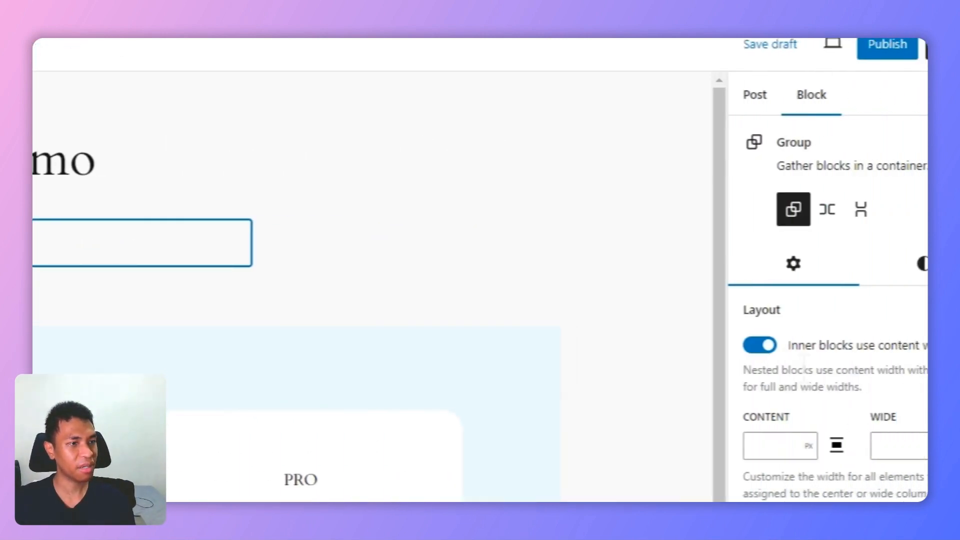
pyautogui.click(692, 345)
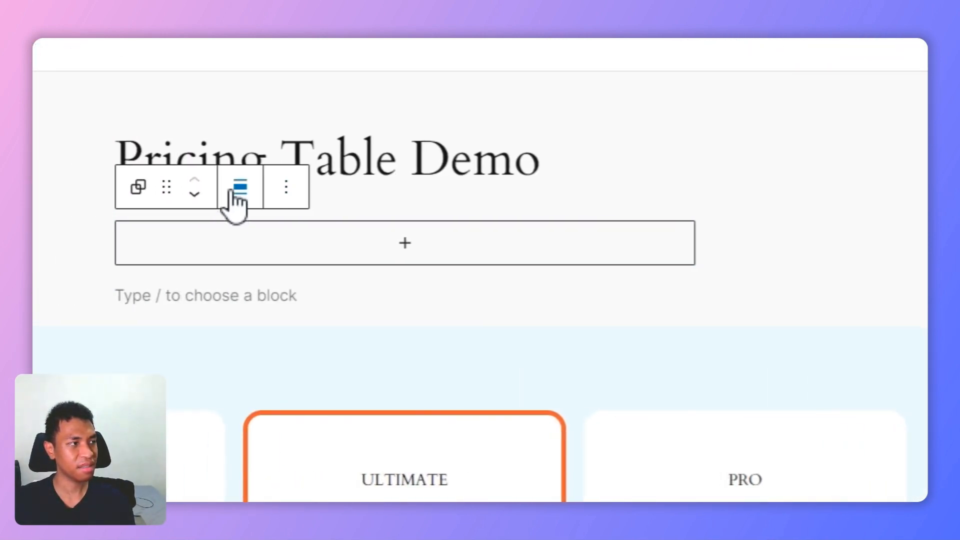
pyautogui.click(236, 190)
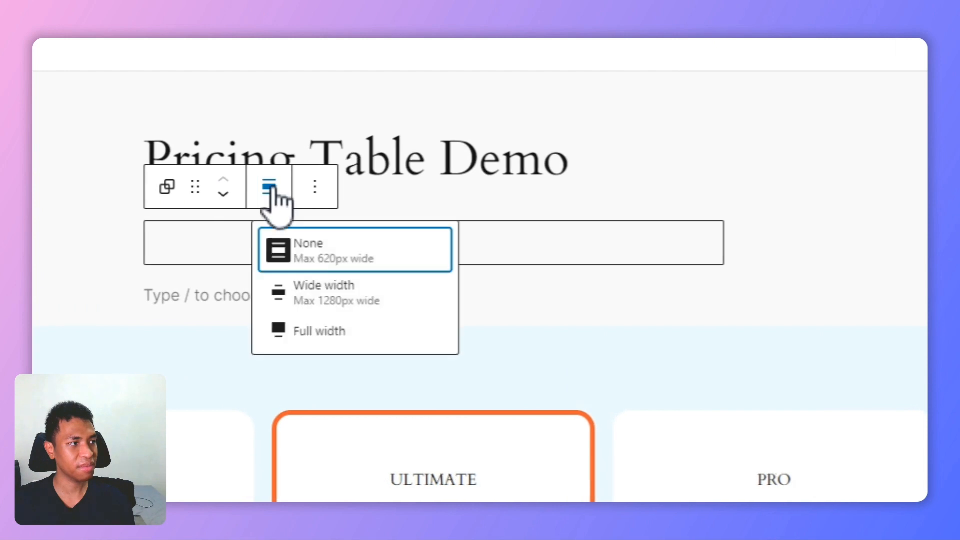
pyautogui.click(346, 299)
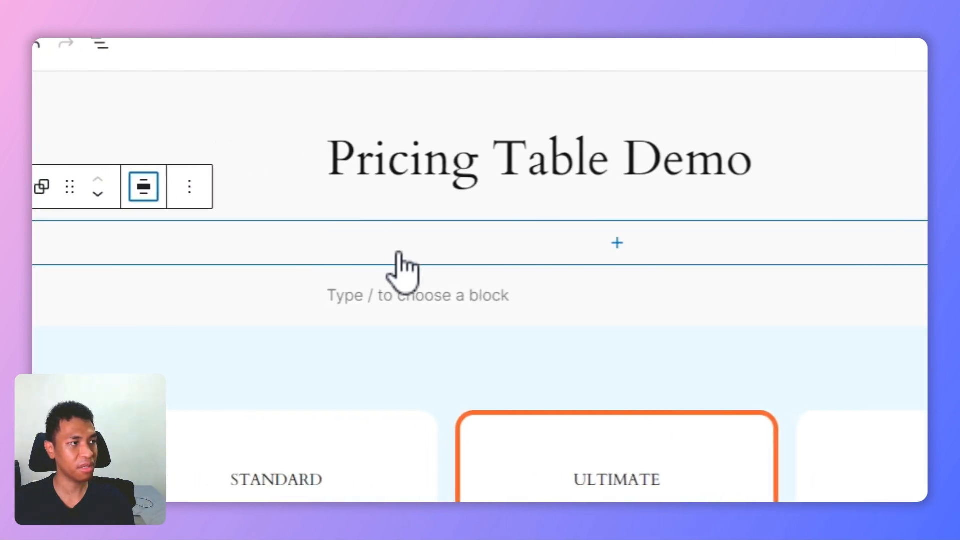
# Step: Insert a Columns block with three equal columns inside the wide group and check each column by selecting it
pyautogui.click(550, 258)
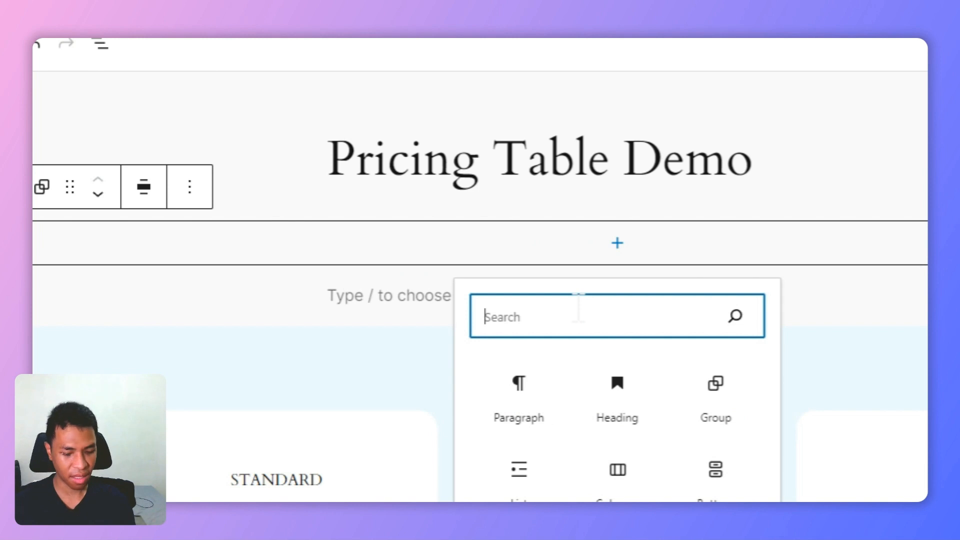
pyautogui.write('columns')
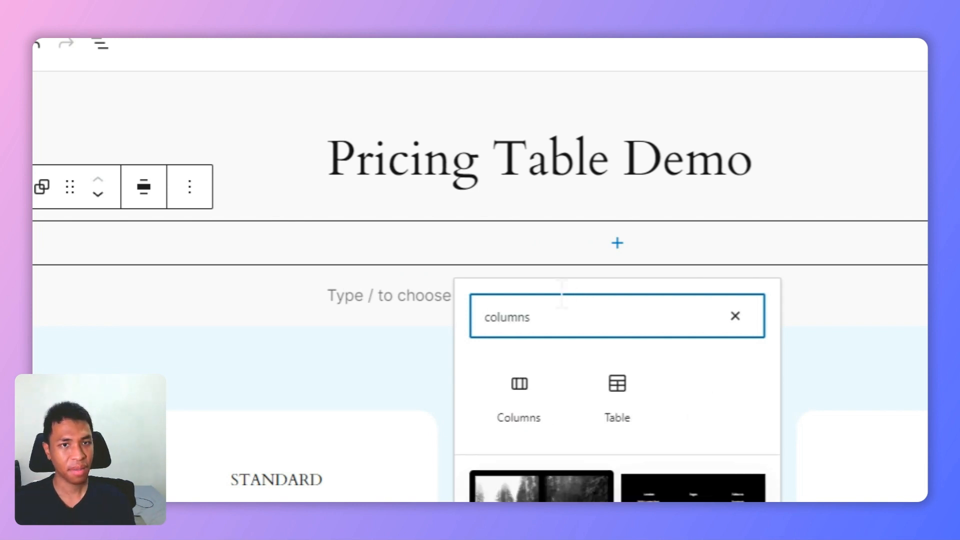
pyautogui.click(519, 395)
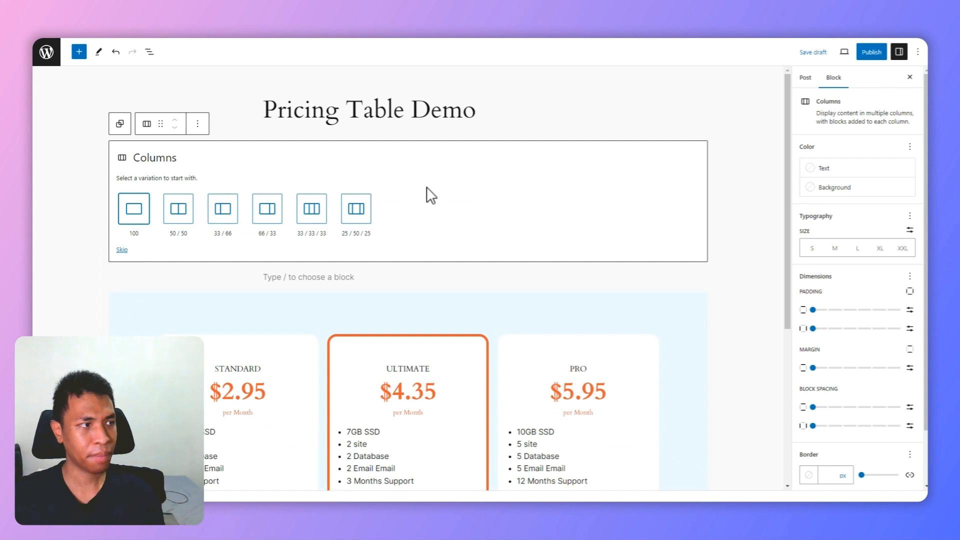
pyautogui.click(310, 215)
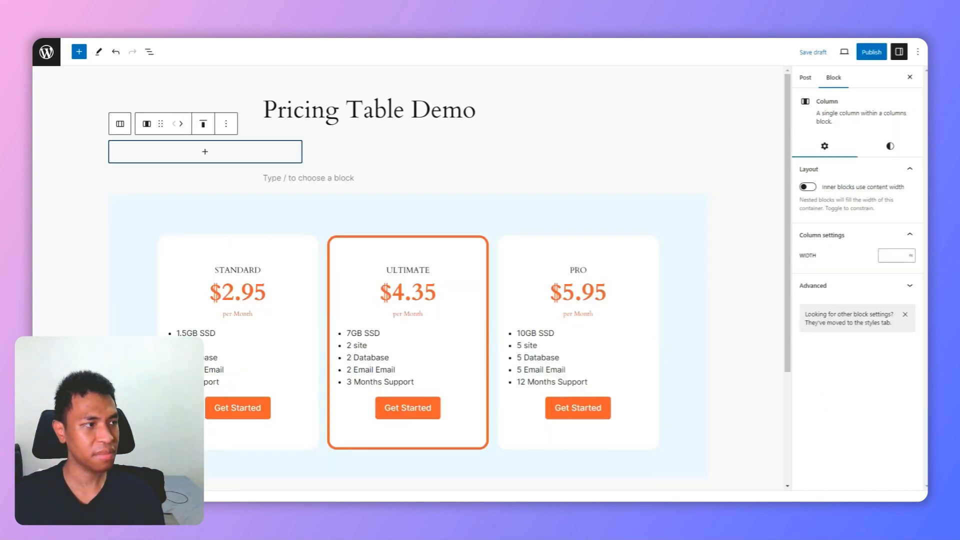
pyautogui.click(294, 157)
pyautogui.click(382, 156)
pyautogui.click(543, 156)
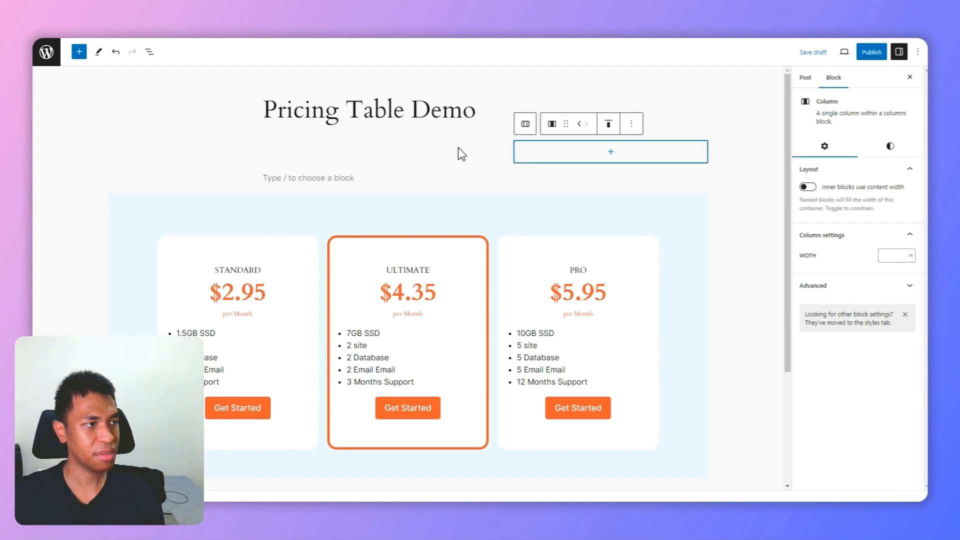
# Step: Insert a single-container Group block inside the middle column
pyautogui.click(345, 150)
pyautogui.click(384, 157)
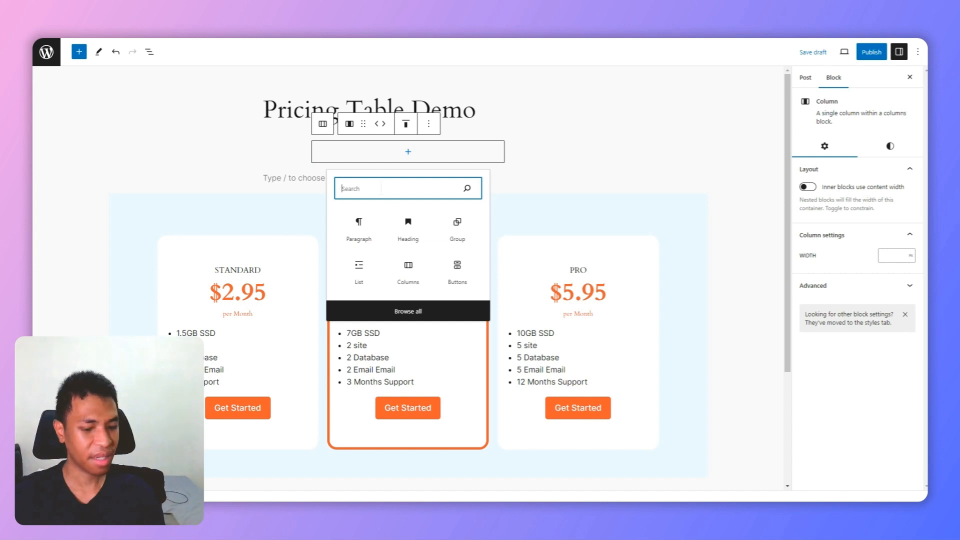
pyautogui.write('group')
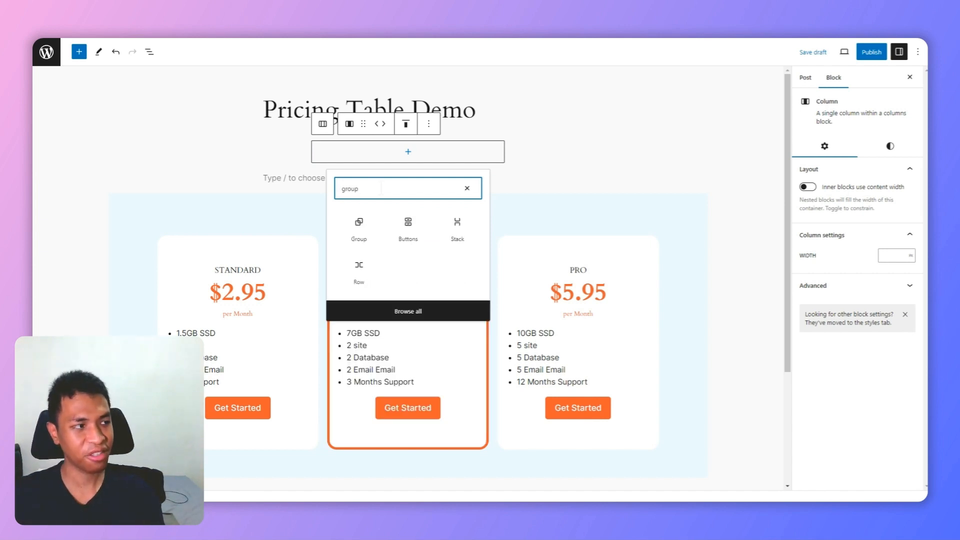
pyautogui.click(372, 224)
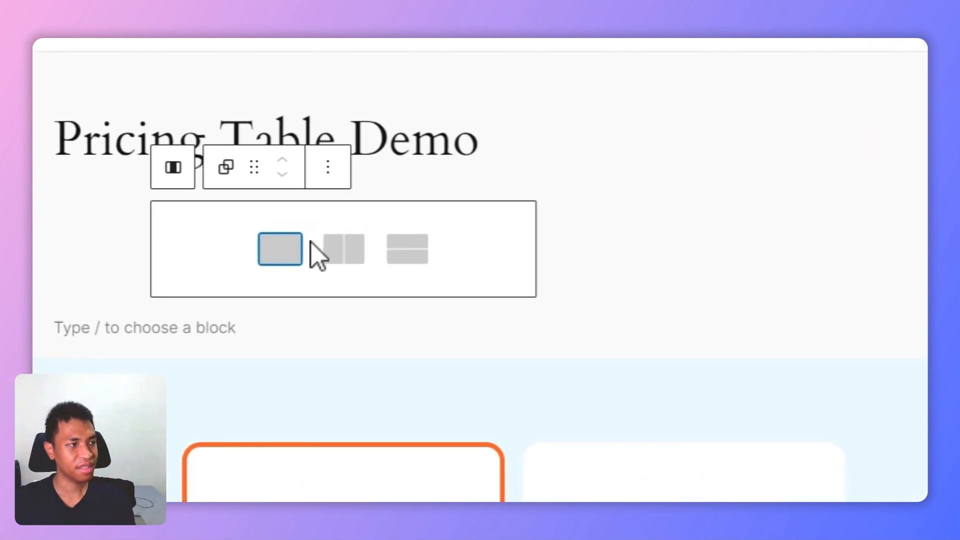
pyautogui.click(383, 163)
# Step: Add a paragraph reading ULTIMATE inside the middle column's group and centre its text
pyautogui.click(296, 242)
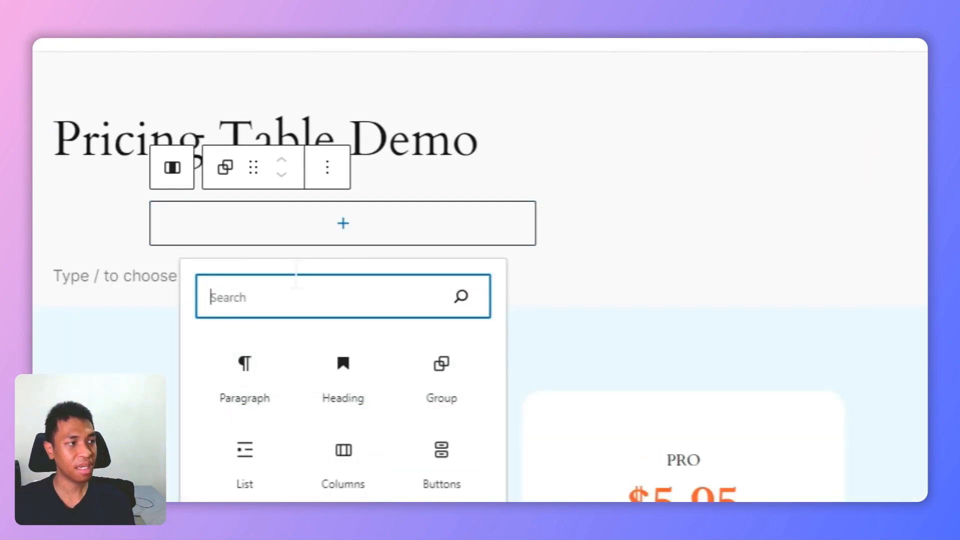
pyautogui.write('para')
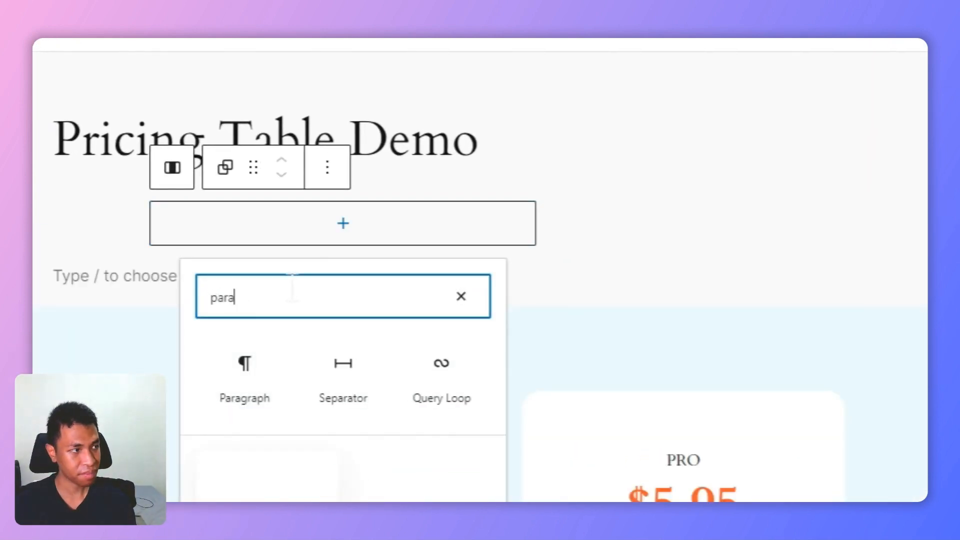
pyautogui.click(263, 358)
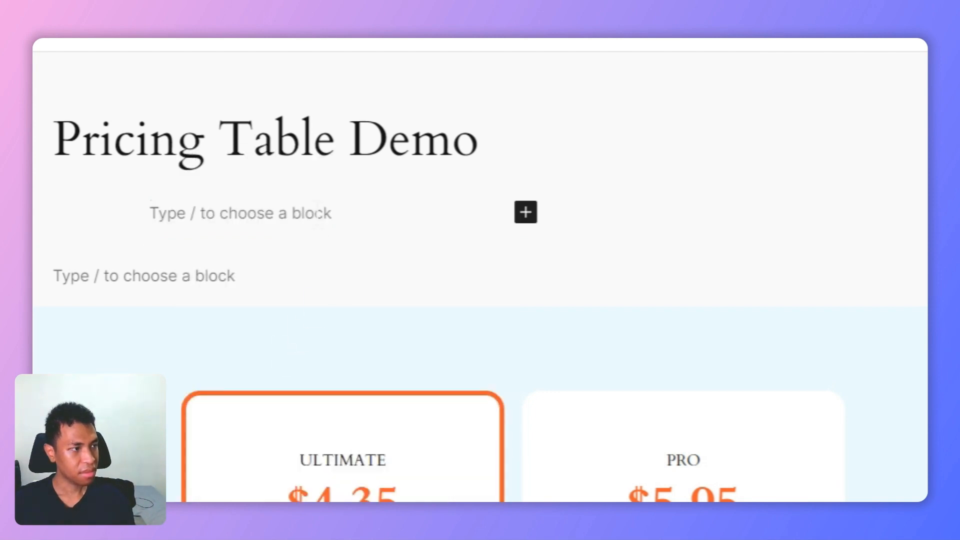
pyautogui.write('ULTIMATE')
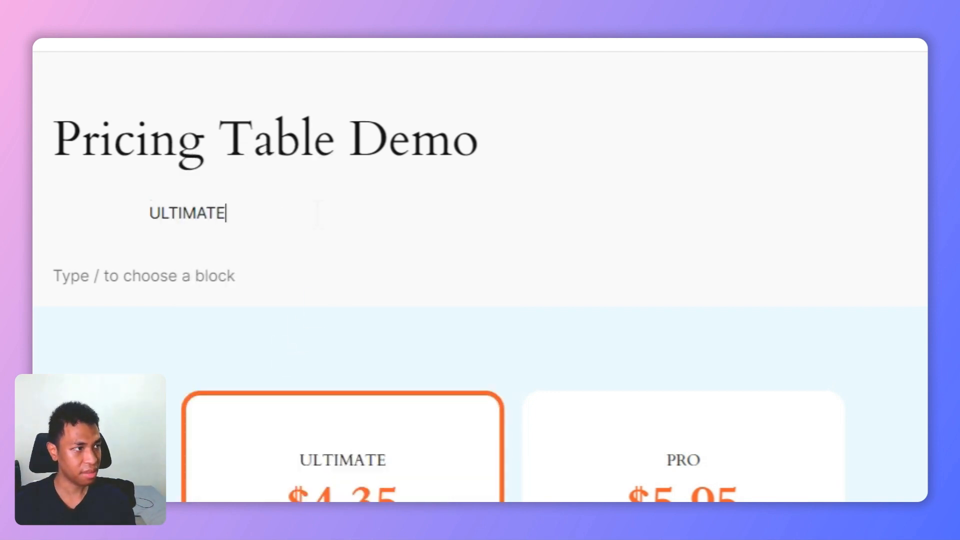
pyautogui.click(327, 167)
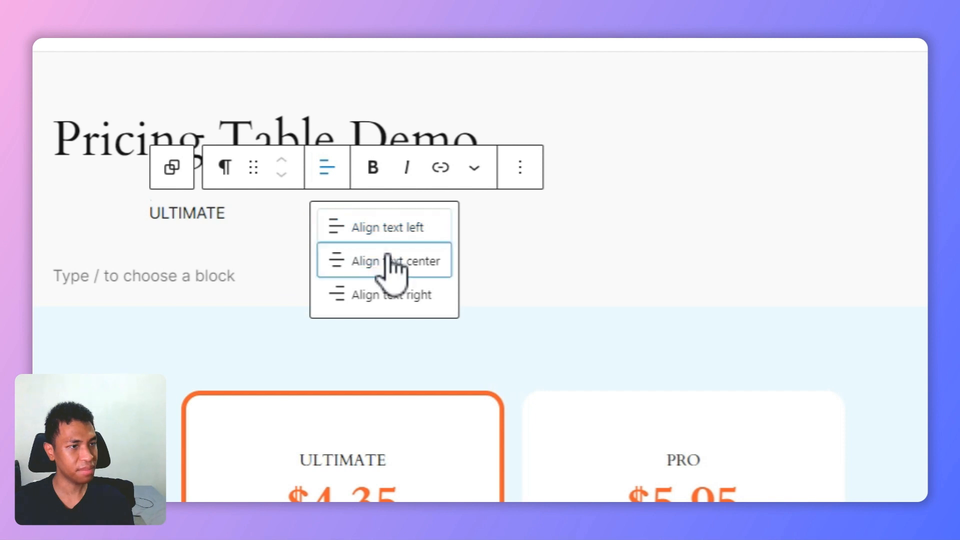
pyautogui.click(393, 264)
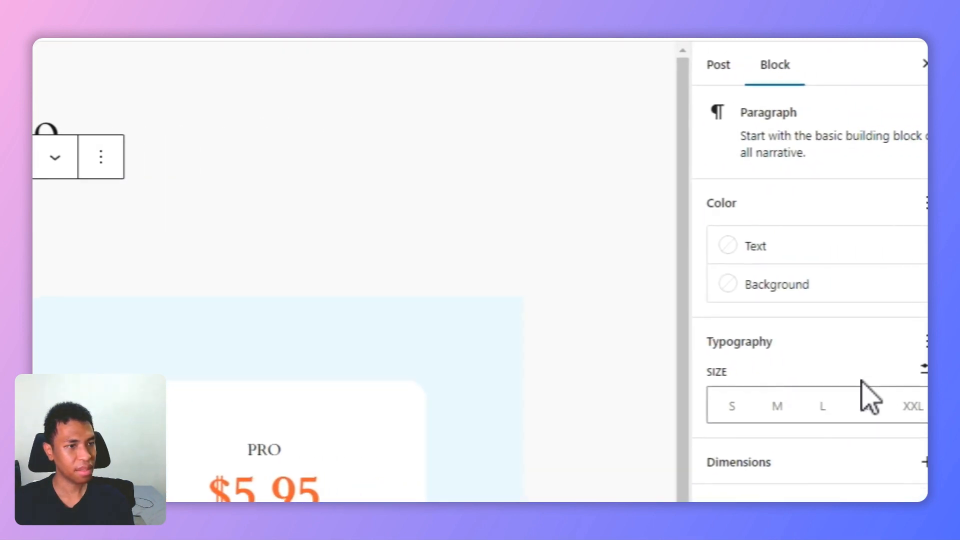
# Step: Enable the font family option for the ULTIMATE paragraph and set its font to Cardo
pyautogui.click(926, 342)
pyautogui.click(752, 397)
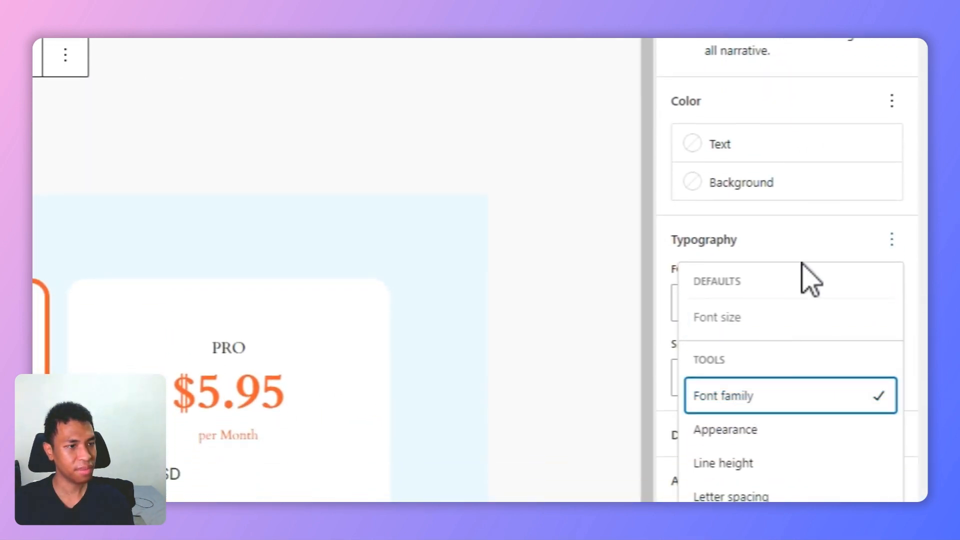
pyautogui.click(804, 241)
pyautogui.click(770, 304)
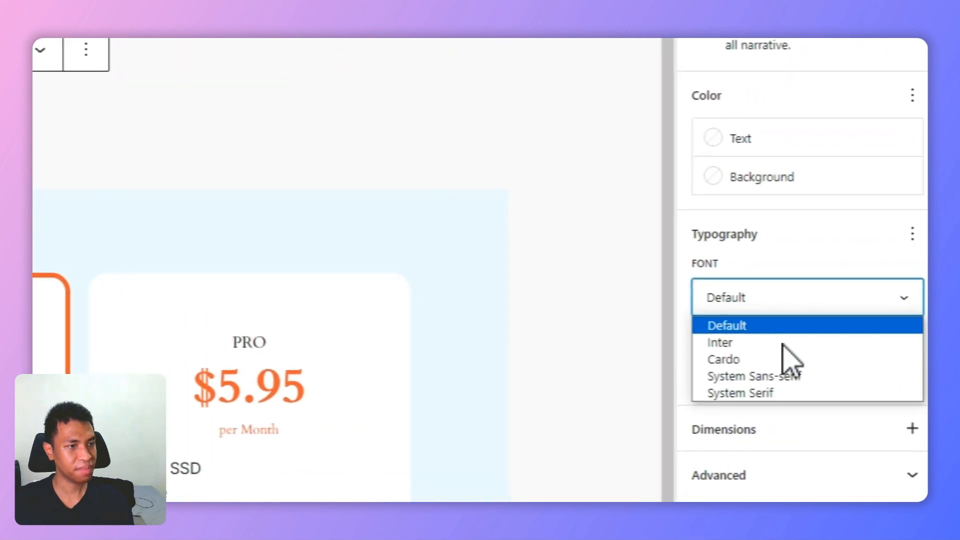
pyautogui.click(768, 361)
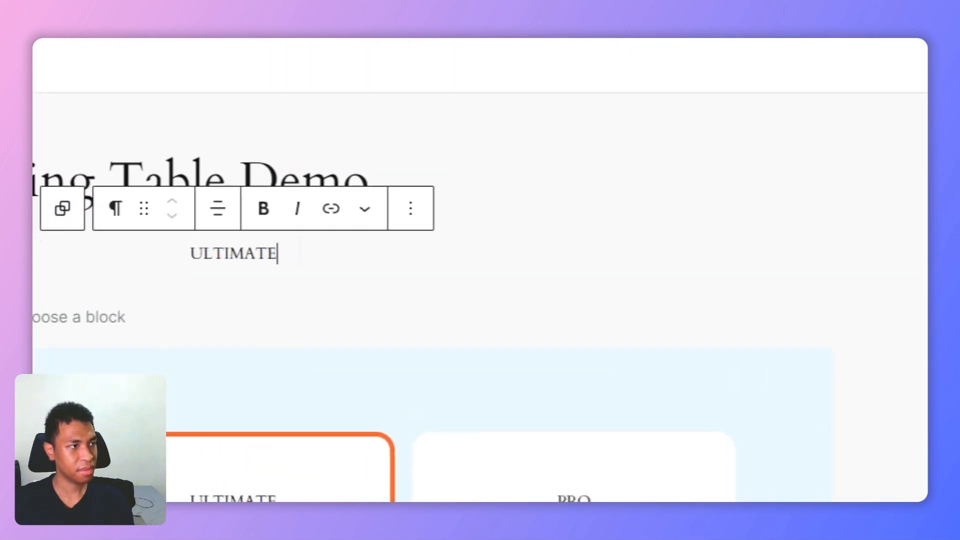
# Step: Add a heading reading $4.35 below the ULTIMATE paragraph in the middle column's group
pyautogui.press('Return')
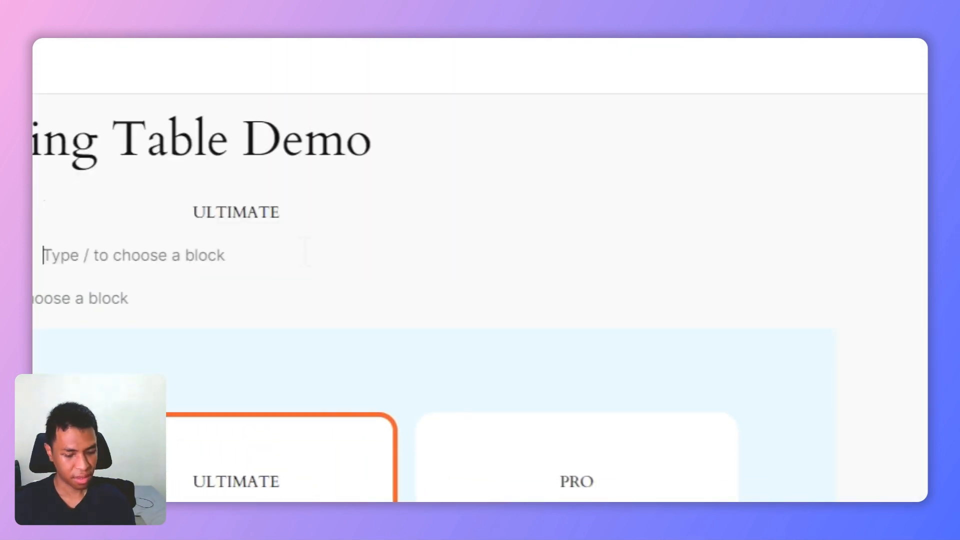
pyautogui.write('/head')
pyautogui.click(242, 214)
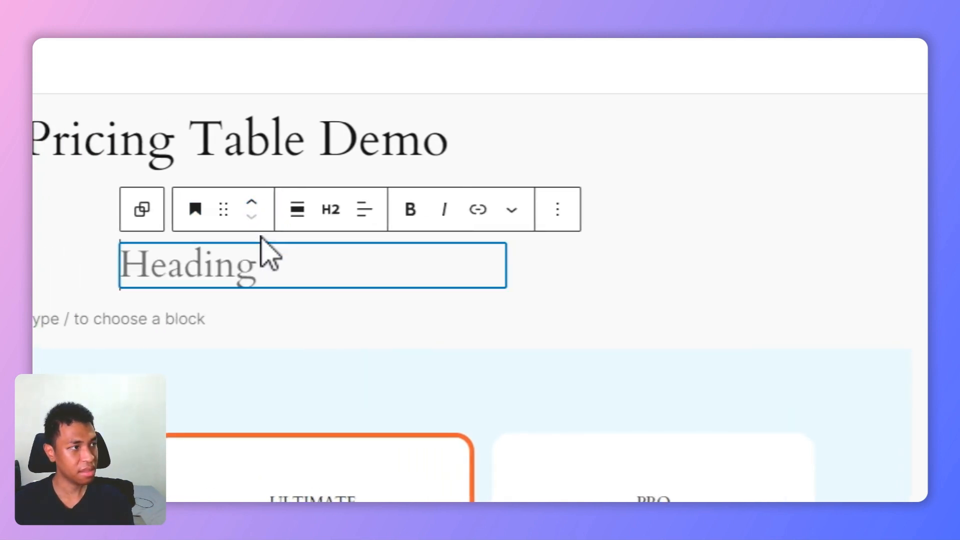
pyautogui.write('$4.35')
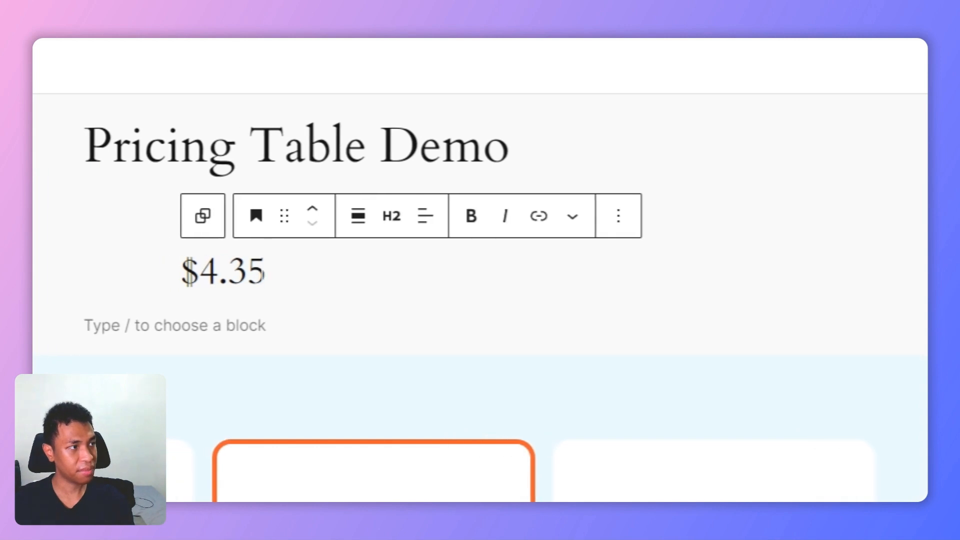
# Step: Format the $4.35 heading as bold, centred text at size XXL
pyautogui.hotkey('shift', 'Left')
pyautogui.hotkey('shift', 'Left')
pyautogui.hotkey('shift', 'Left')
pyautogui.hotkey('shift', 'Left')
pyautogui.hotkey('shift', 'Left')
pyautogui.hotkey('ctrl', 'b')
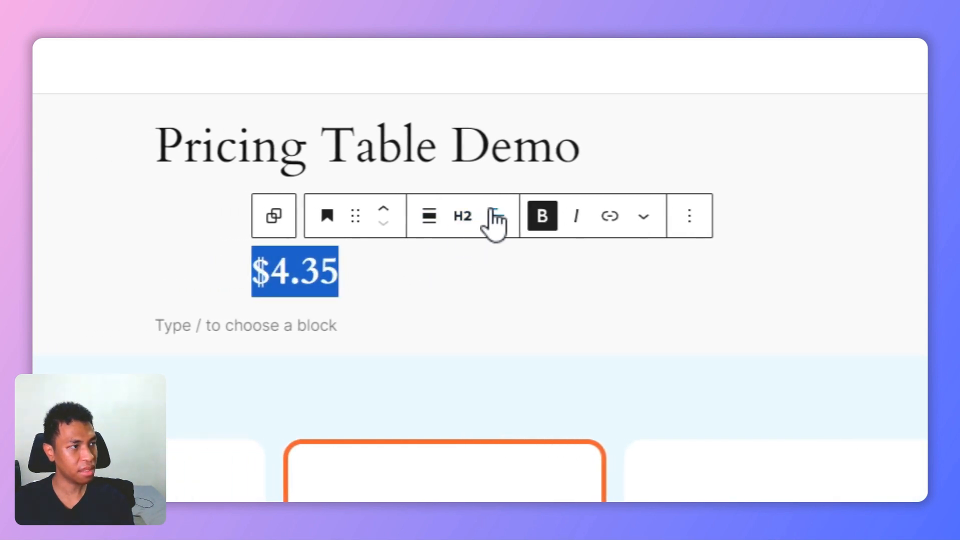
pyautogui.click(495, 217)
pyautogui.click(572, 310)
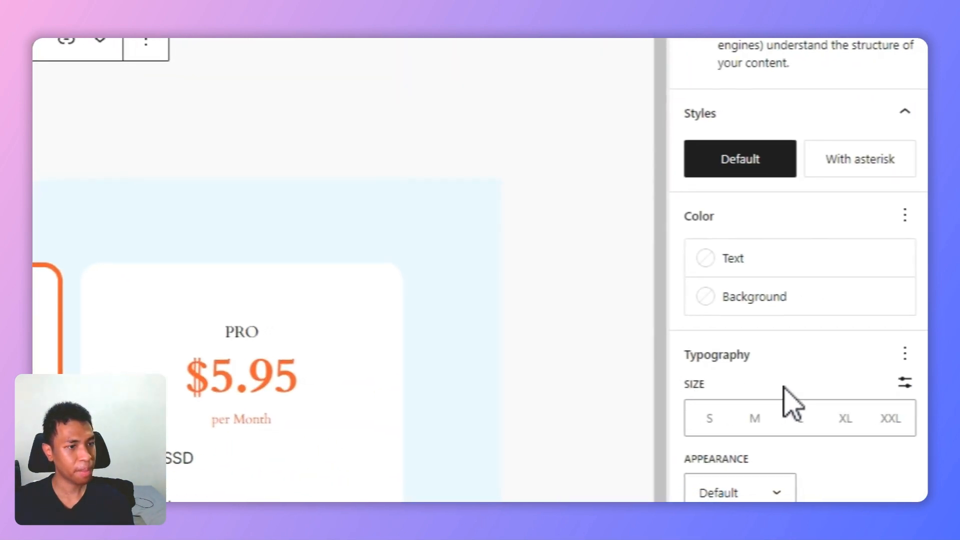
pyautogui.click(876, 386)
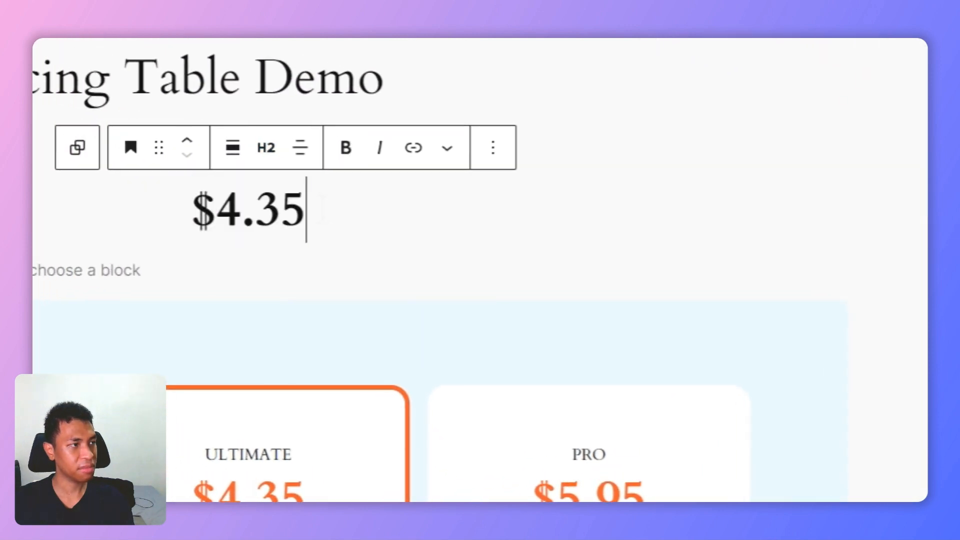
# Step: Enable the line height option for the price heading, set it to 0.7, and apply the orange theme colour to the text
pyautogui.click(893, 188)
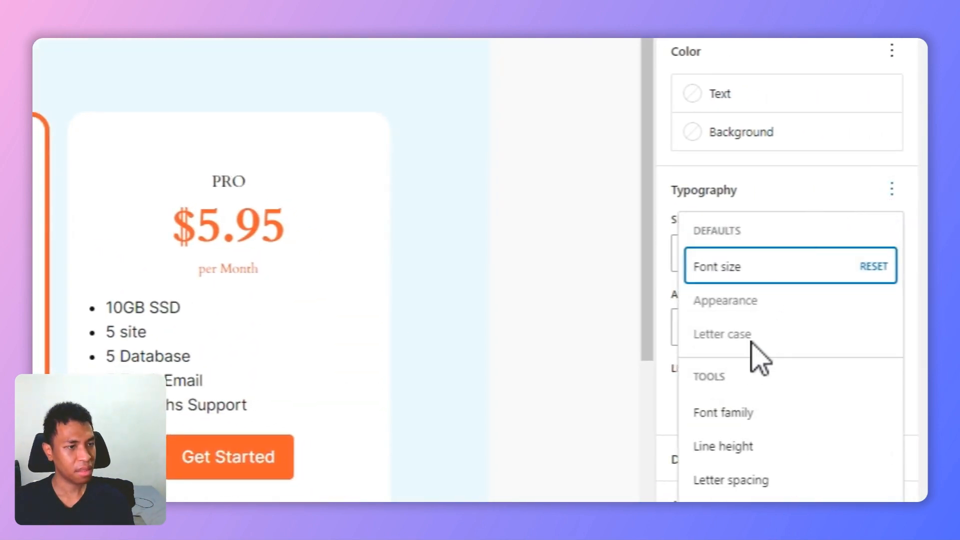
pyautogui.click(757, 446)
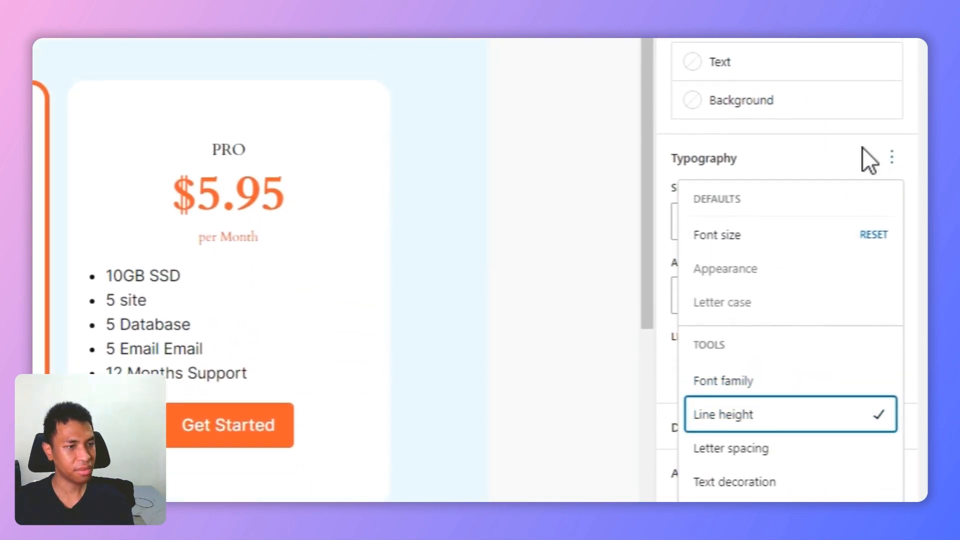
pyautogui.click(862, 125)
pyautogui.click(799, 303)
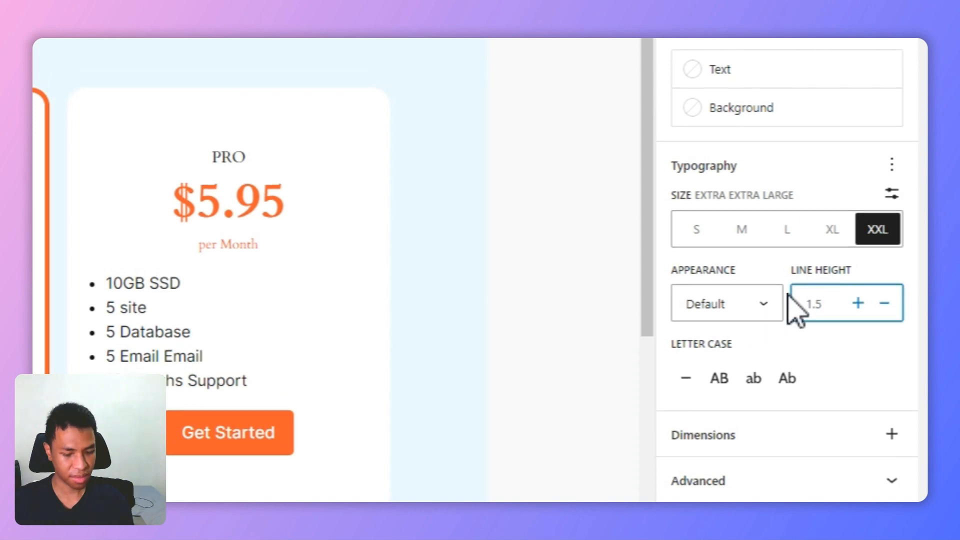
pyautogui.write('07')
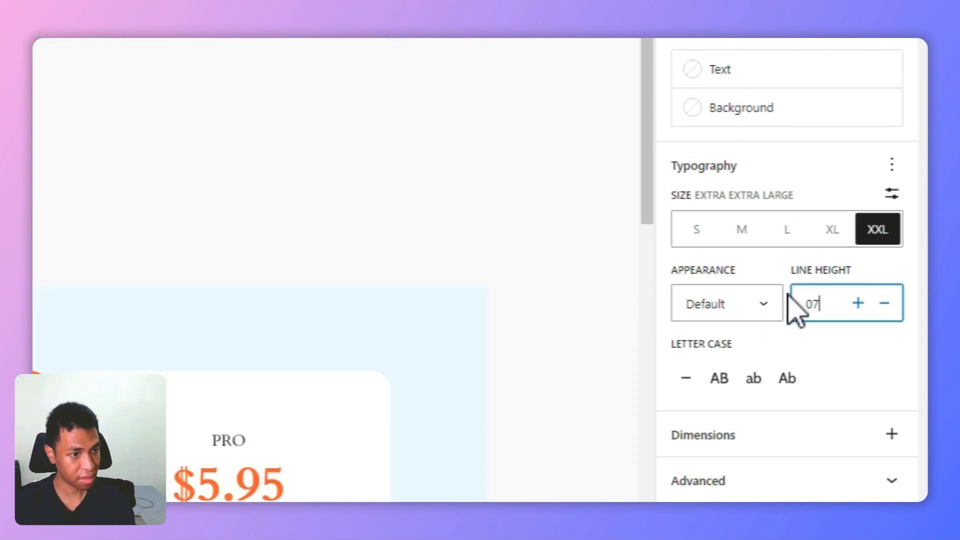
pyautogui.press('BackSpace')
pyautogui.write('.7')
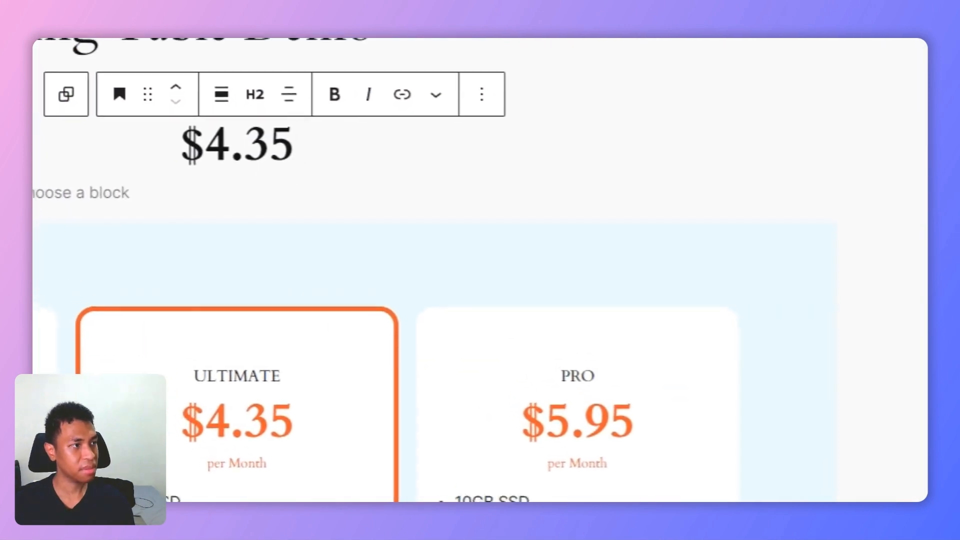
pyautogui.click(750, 325)
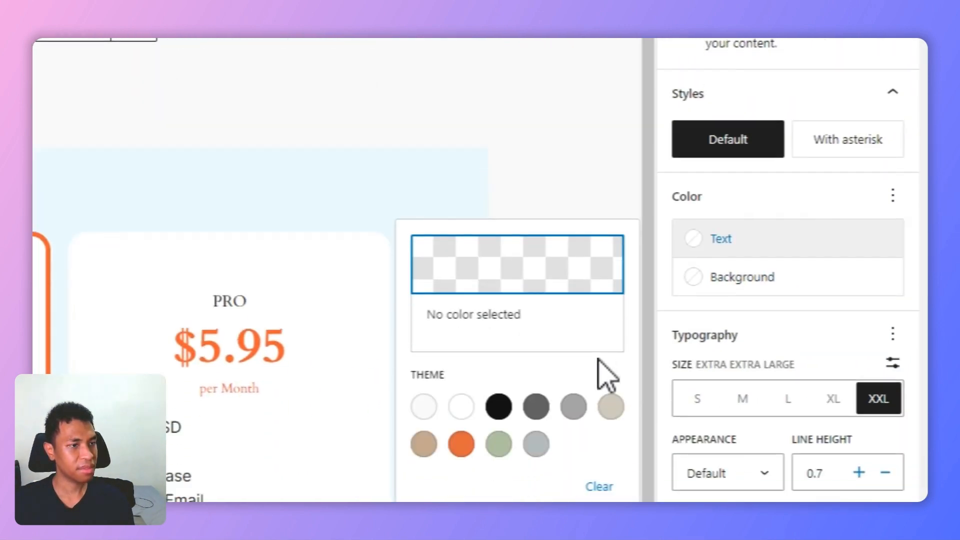
pyautogui.click(461, 444)
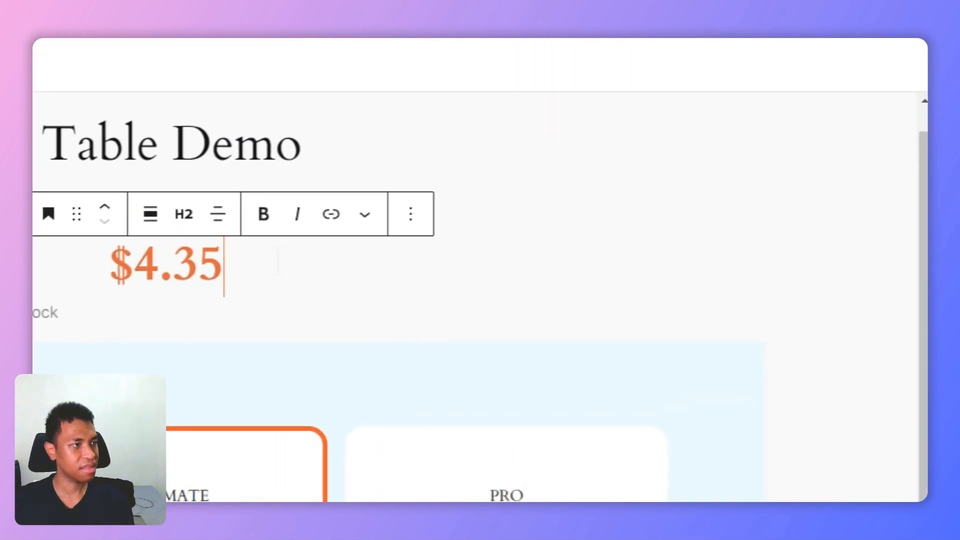
# Step: Add a paragraph reading per Month below the $4.35 heading and centre its text
pyautogui.press('Return')
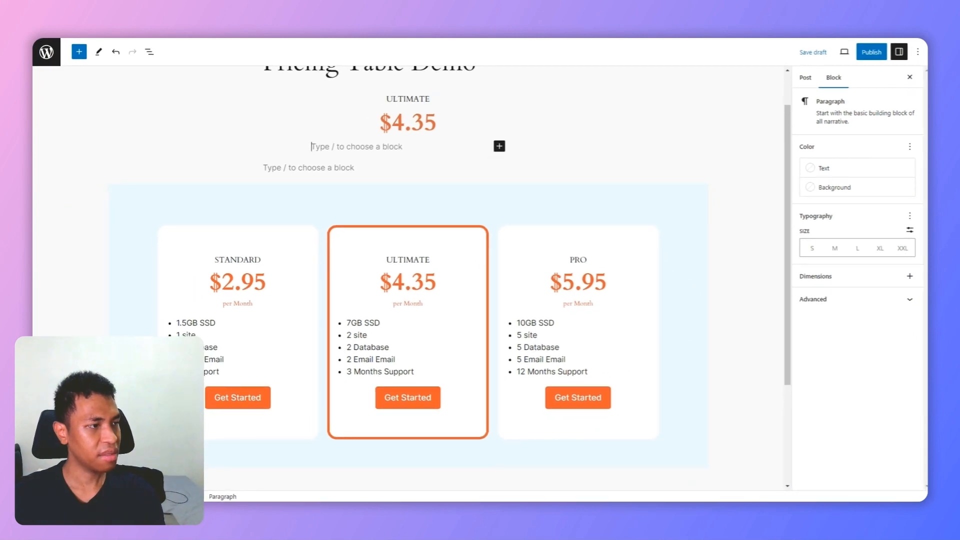
pyautogui.scroll(1, 408, 280)
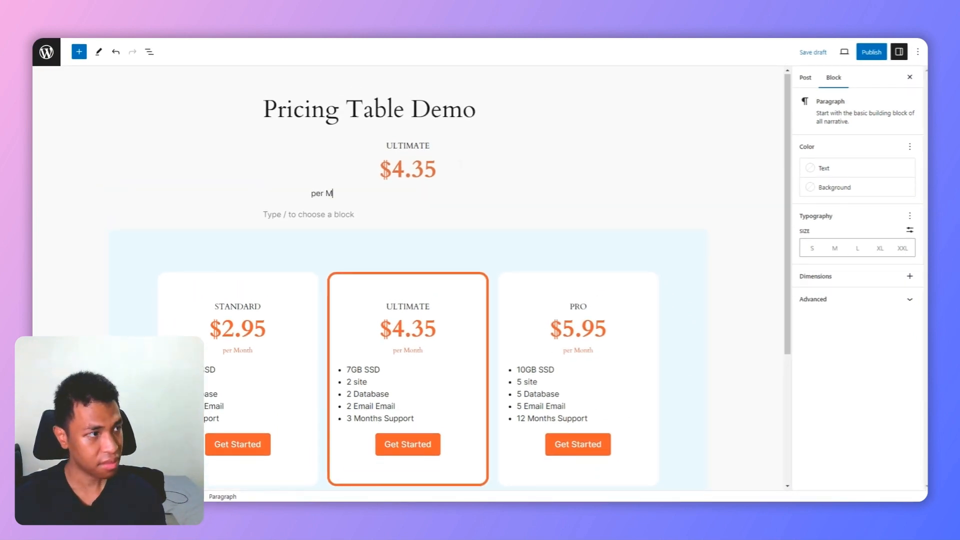
pyautogui.click(401, 167)
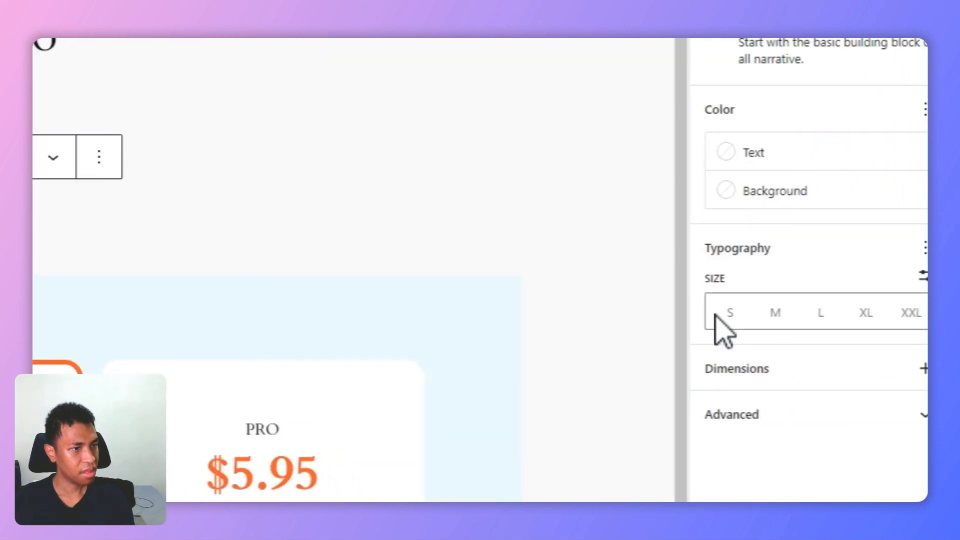
# Step: Set the per Month paragraph's text colour to Accent / Three (#D8613C) and its custom font size to 14 px
pyautogui.click(781, 155)
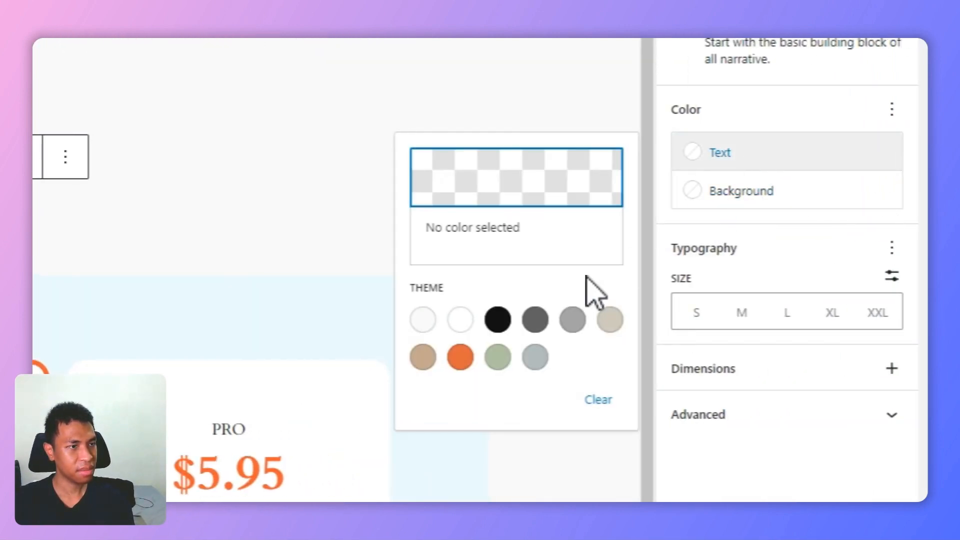
pyautogui.click(460, 357)
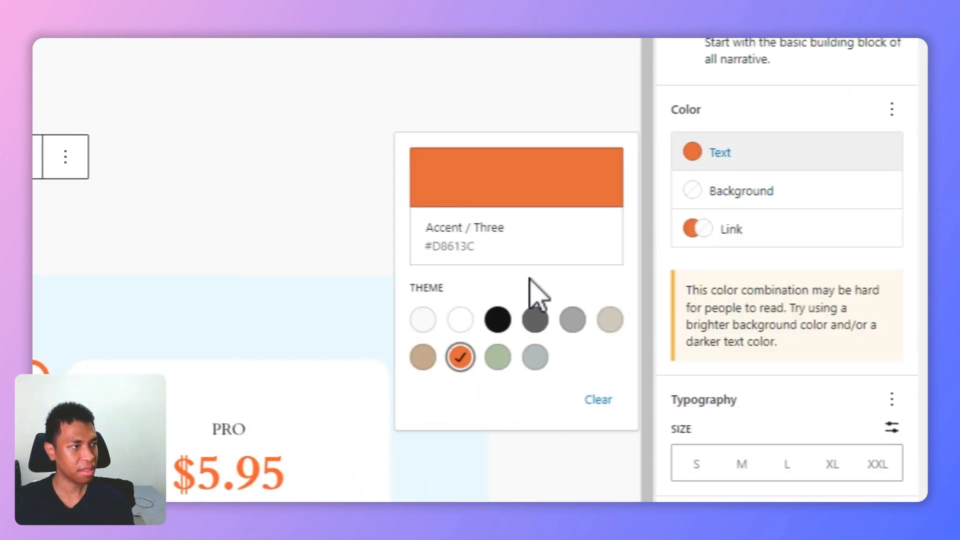
pyautogui.click(892, 355)
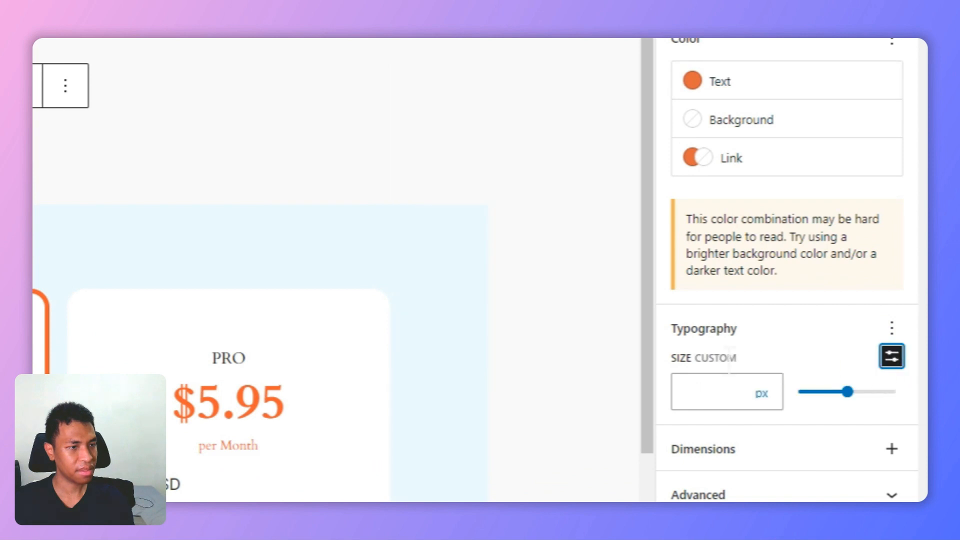
pyautogui.click(729, 391)
pyautogui.write('14')
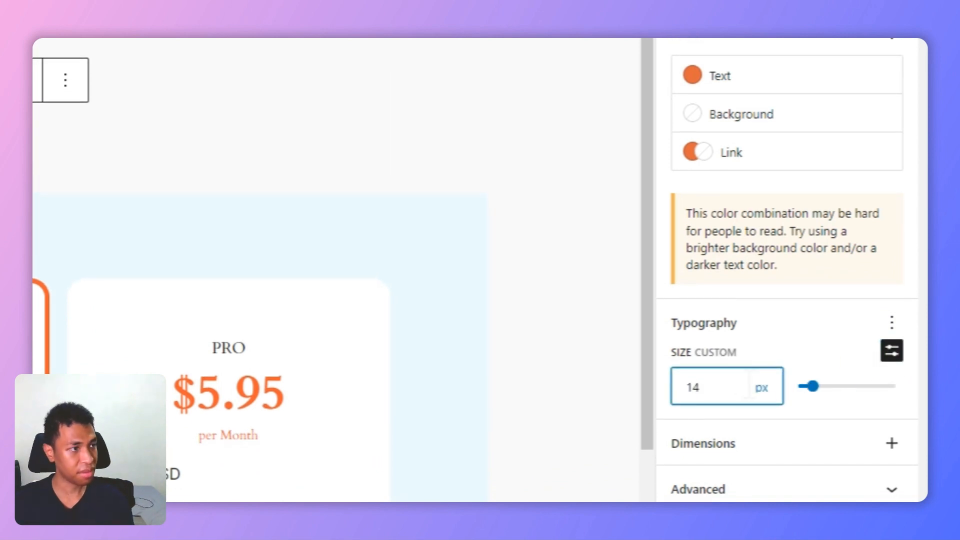
# Step: Enable the line height option for the per Month paragraph and set it to 0.7
pyautogui.click(891, 323)
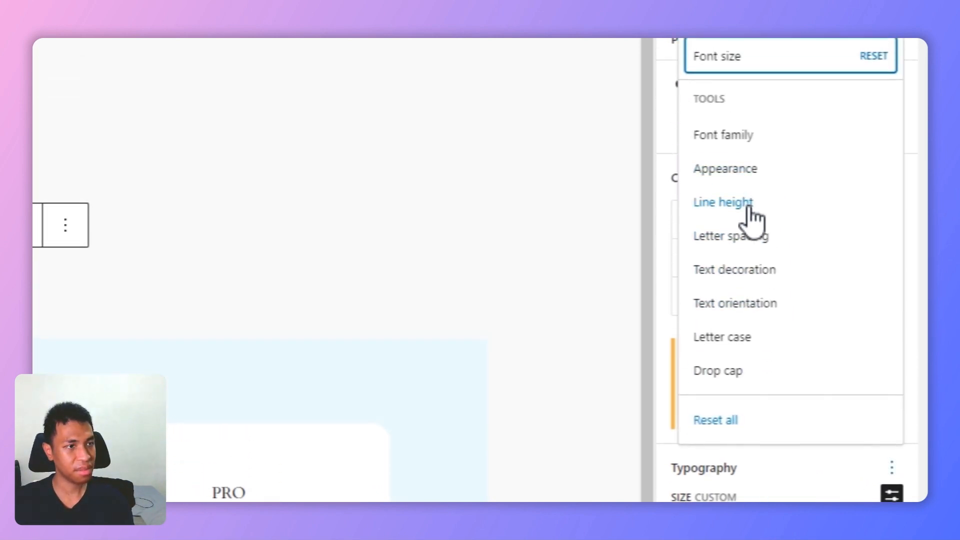
pyautogui.click(750, 210)
pyautogui.click(697, 490)
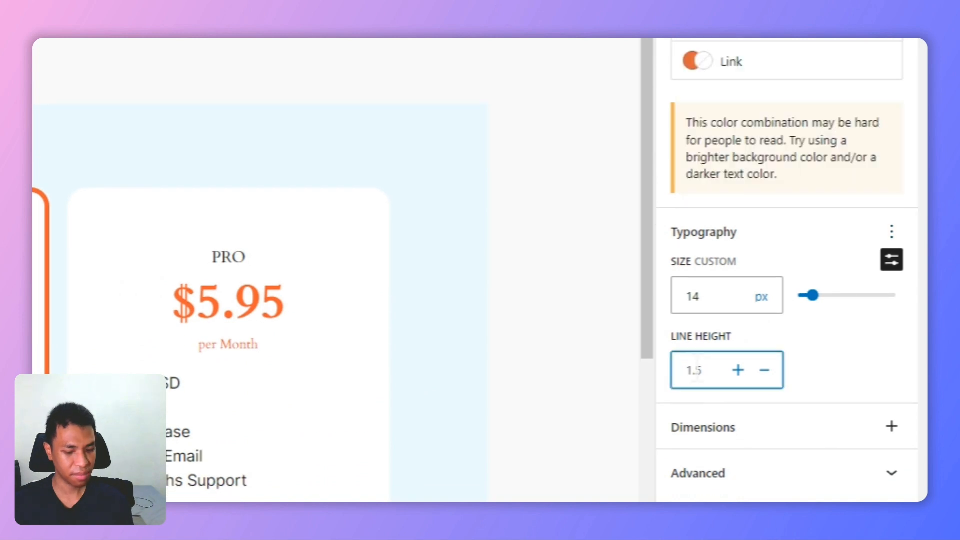
pyautogui.write('0.7')
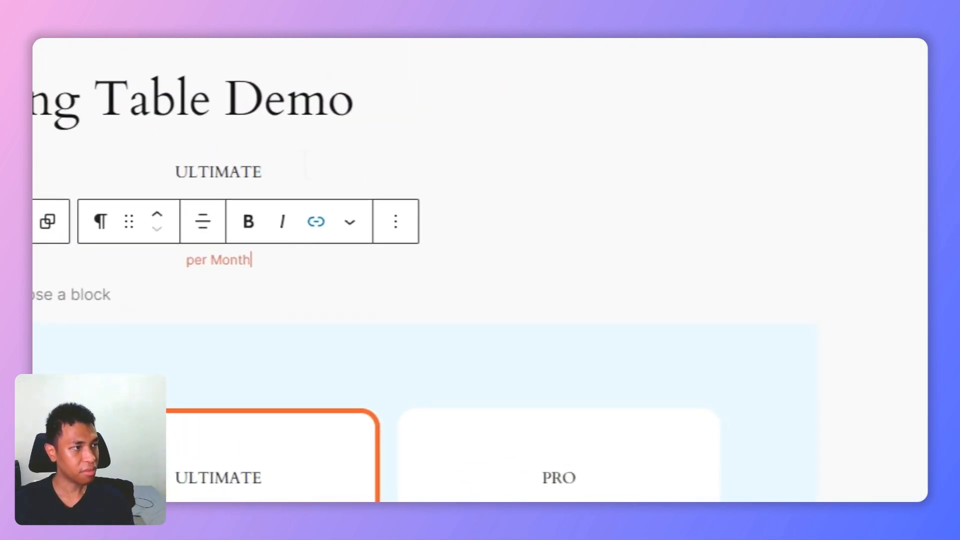
pyautogui.click(306, 167)
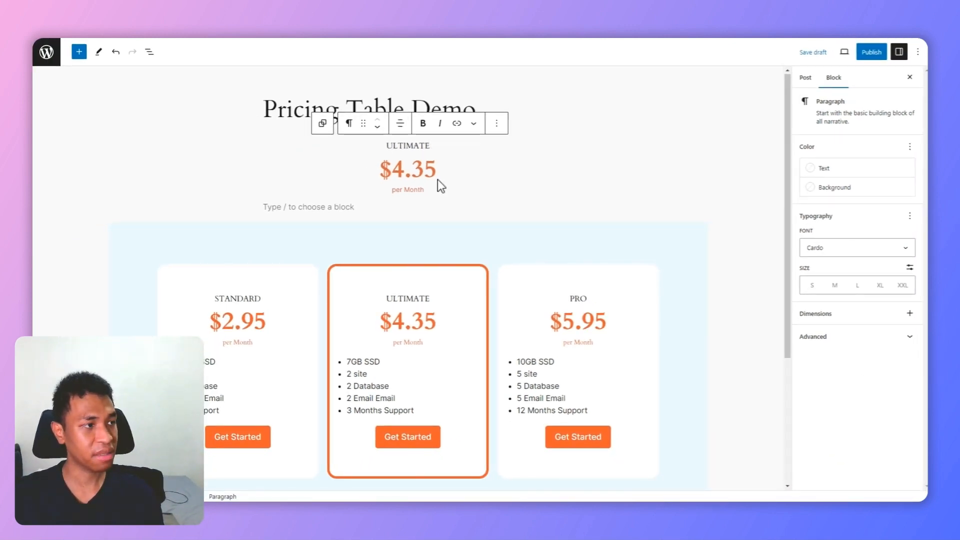
pyautogui.click(442, 191)
# Step: Copy the five feature list items from the ready-made ULTIMATE card and paste them below the new per Month paragraph
pyautogui.scroll(-1, 447, 192)
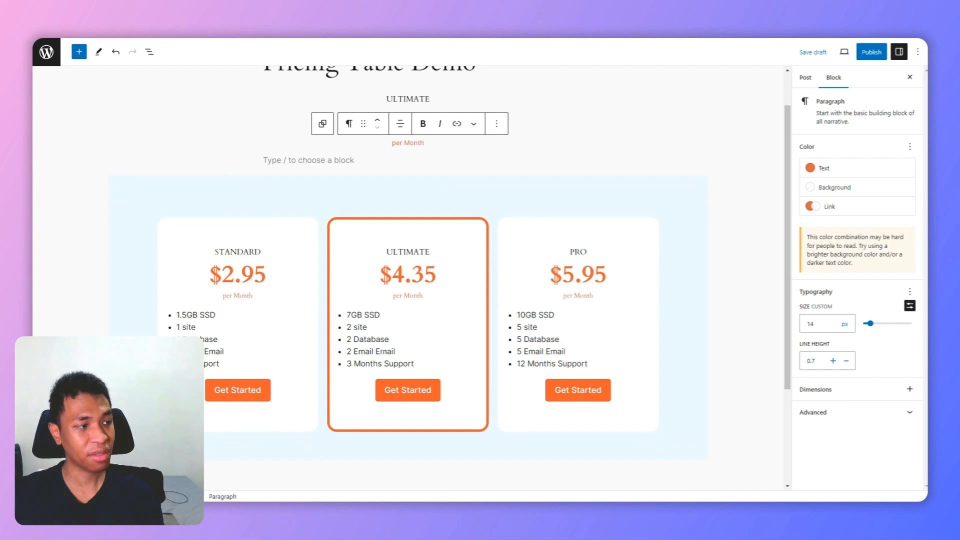
pyautogui.click(380, 352)
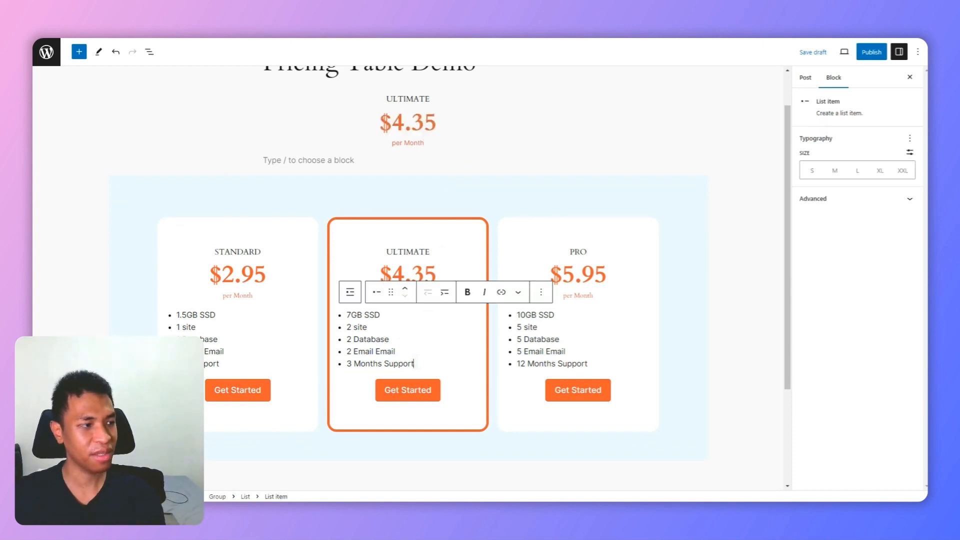
pyautogui.moveTo(415, 364); pyautogui.dragTo(344, 302)
pyautogui.hotkey('ctrl', 'c')
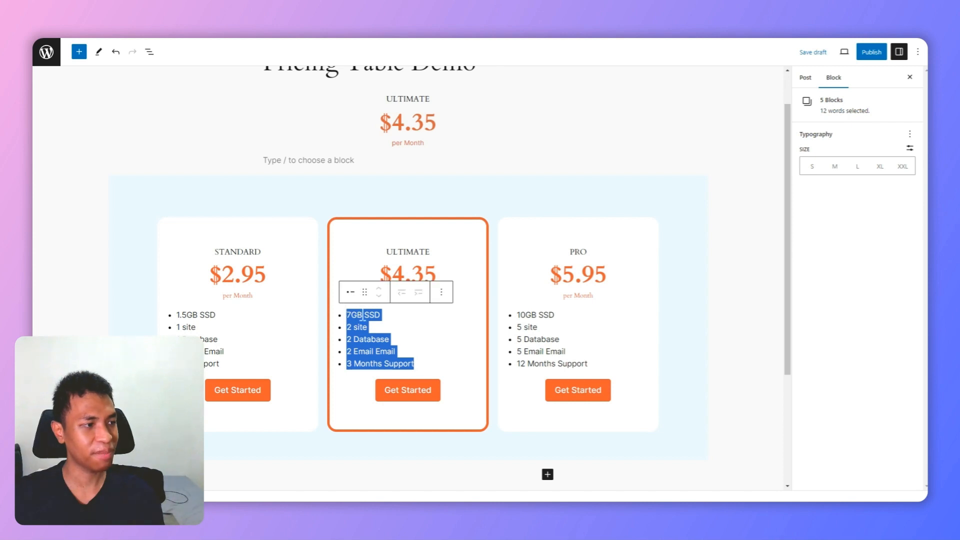
pyautogui.click(449, 148)
pyautogui.press('Return')
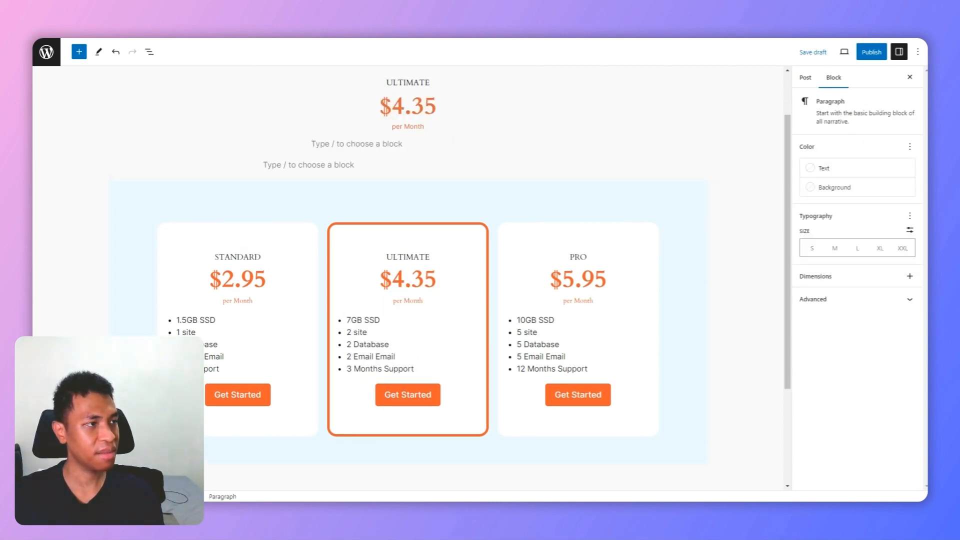
pyautogui.hotkey('ctrl', 'v')
pyautogui.scroll(1, 446, 199)
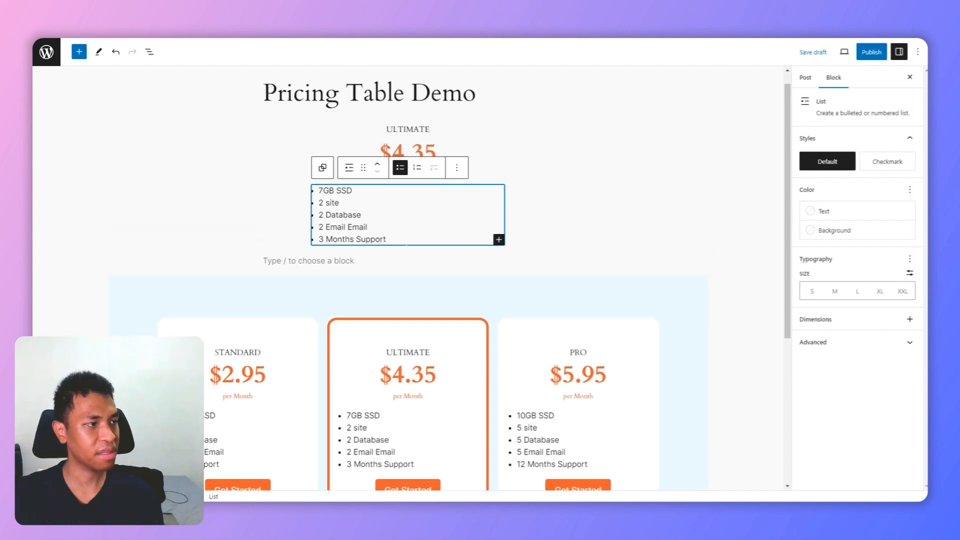
# Step: Insert a Buttons block below the pasted feature list and label its button Get Started
pyautogui.click(407, 240)
pyautogui.press('Return')
pyautogui.press('Return')
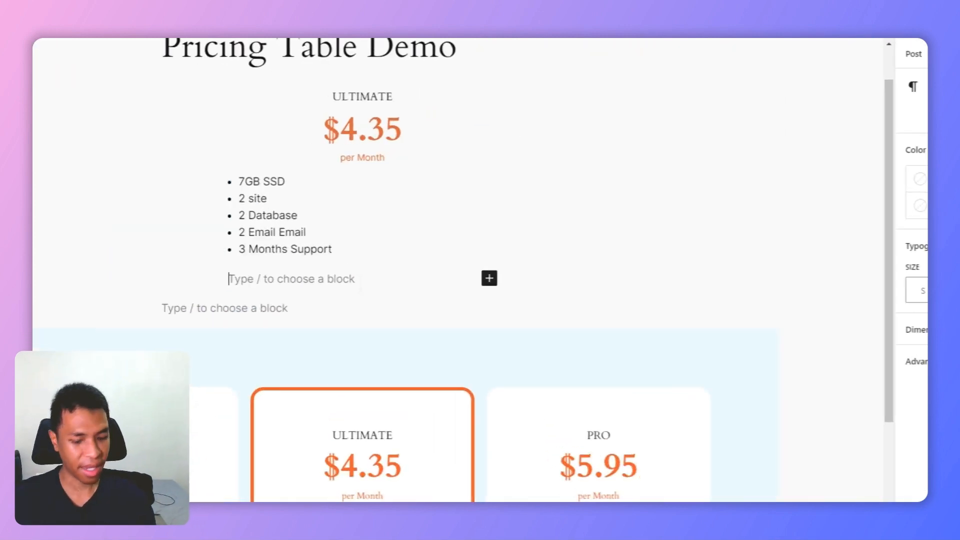
pyautogui.write('/but')
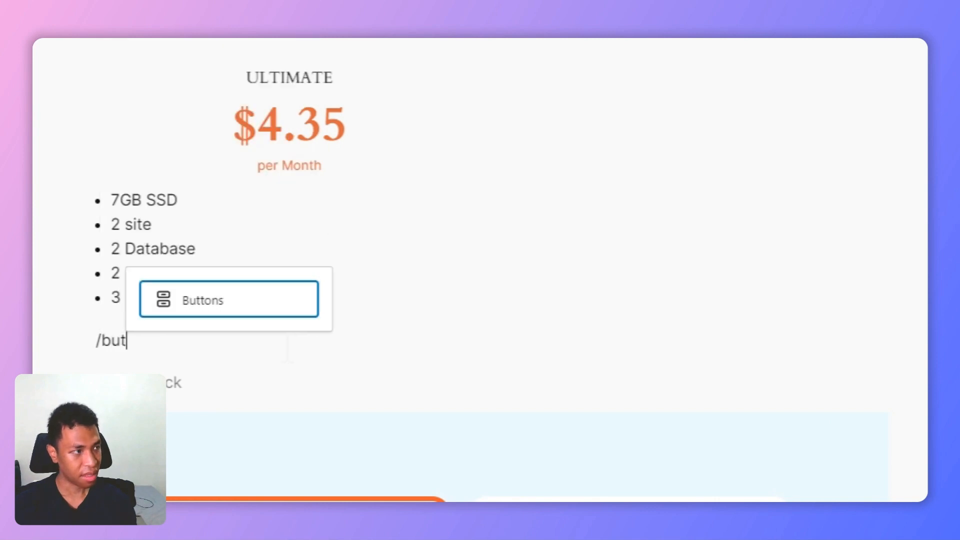
pyautogui.write('tons')
pyautogui.click(261, 302)
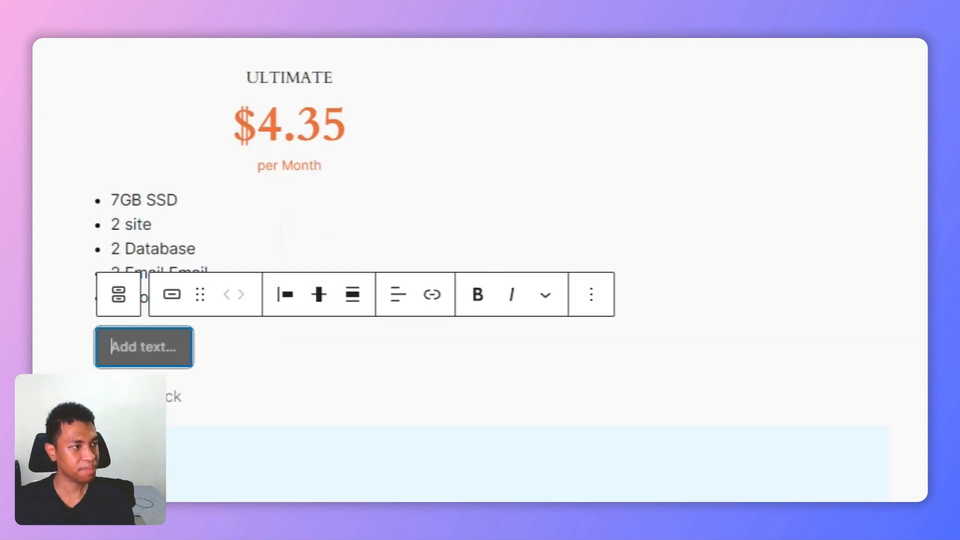
pyautogui.scroll(-1, 295, 213)
pyautogui.write('Get Started')
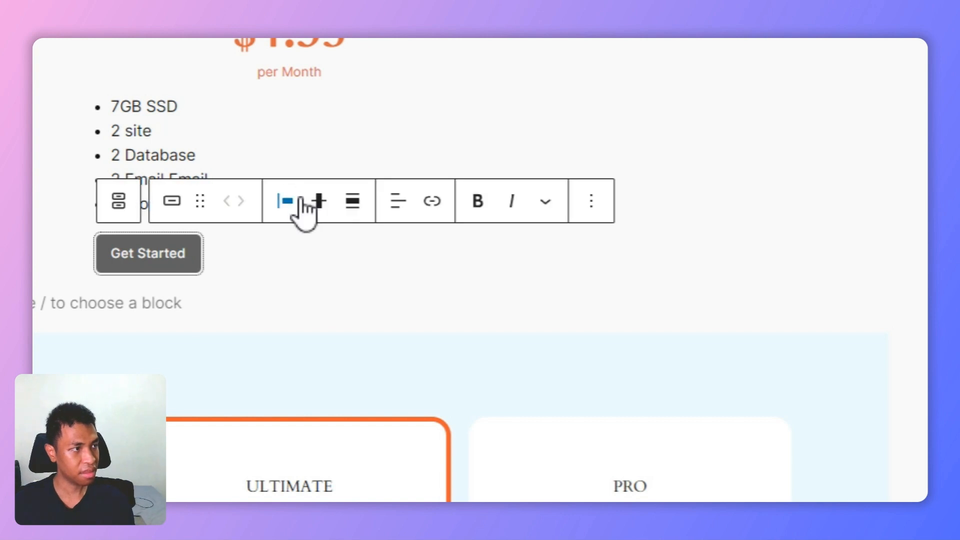
# Step: Justify the Get Started button to the centre and set its background colour to Accent / Three (#D8613C)
pyautogui.click(297, 201)
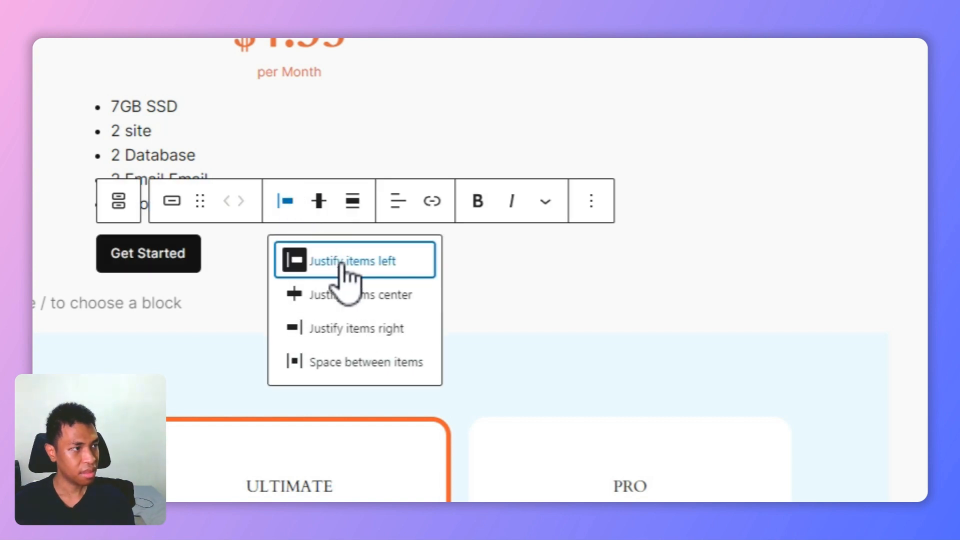
pyautogui.click(368, 295)
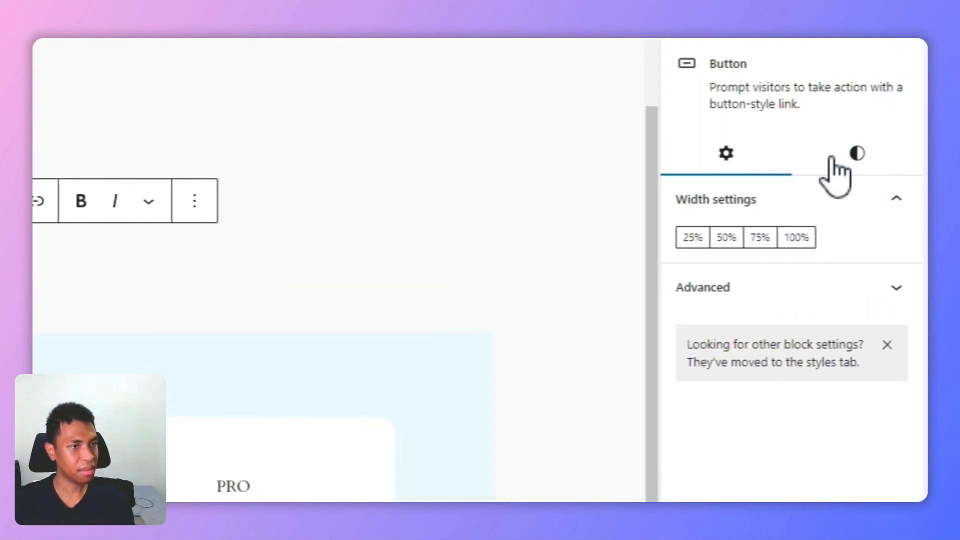
pyautogui.click(836, 172)
pyautogui.scroll(-1, 770, 330)
pyautogui.click(753, 348)
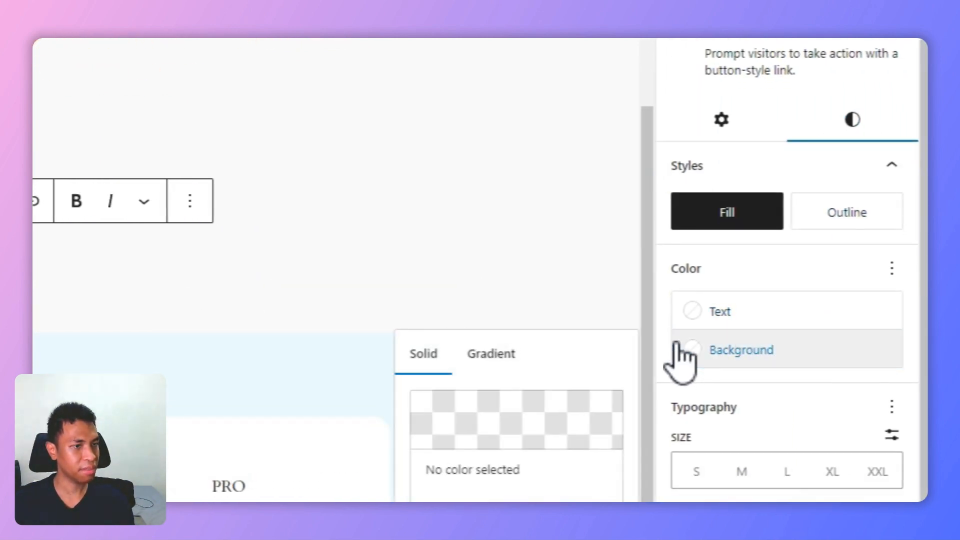
pyautogui.click(465, 387)
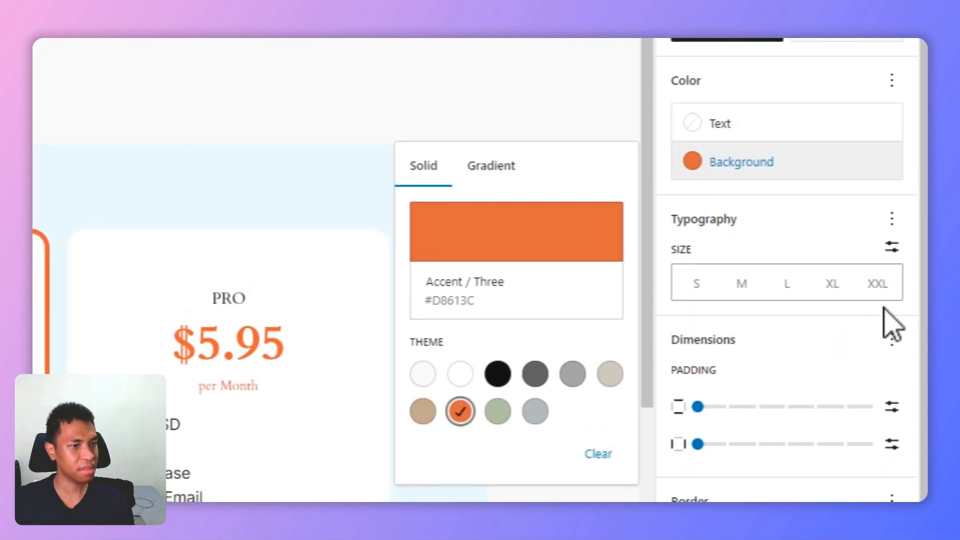
# Step: Set the Get Started button's font size to 18 px and its padding to 10 px vertically and 20 px horizontally
pyautogui.click(893, 247)
pyautogui.click(724, 278)
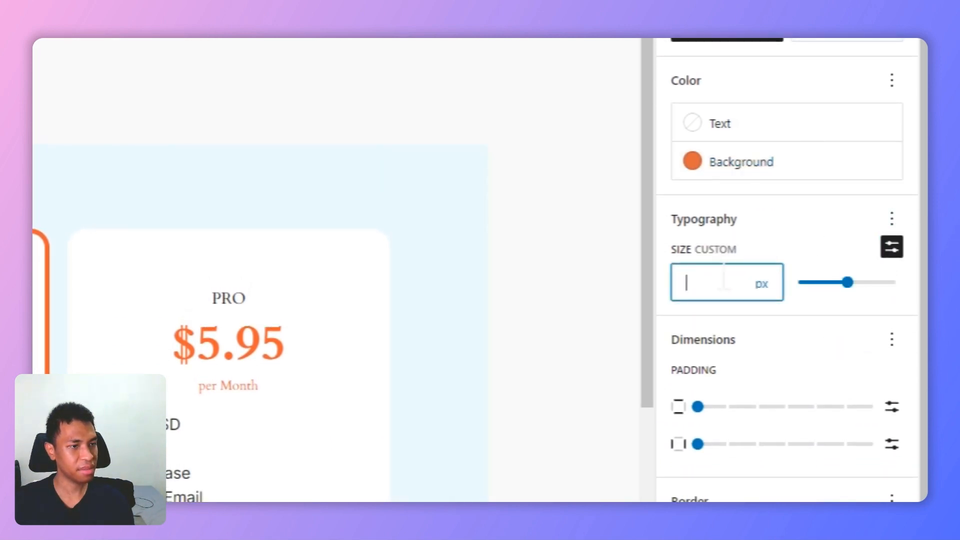
pyautogui.write('18')
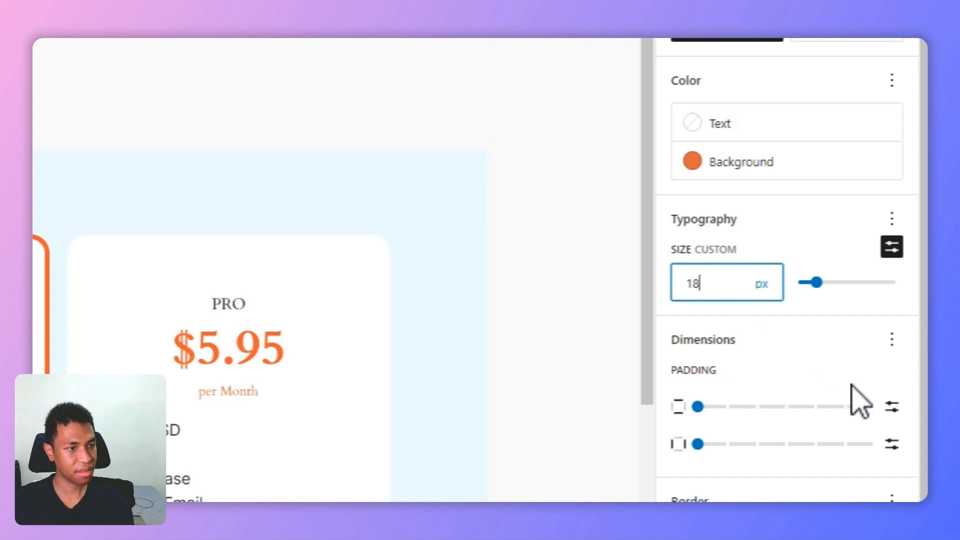
pyautogui.click(892, 407)
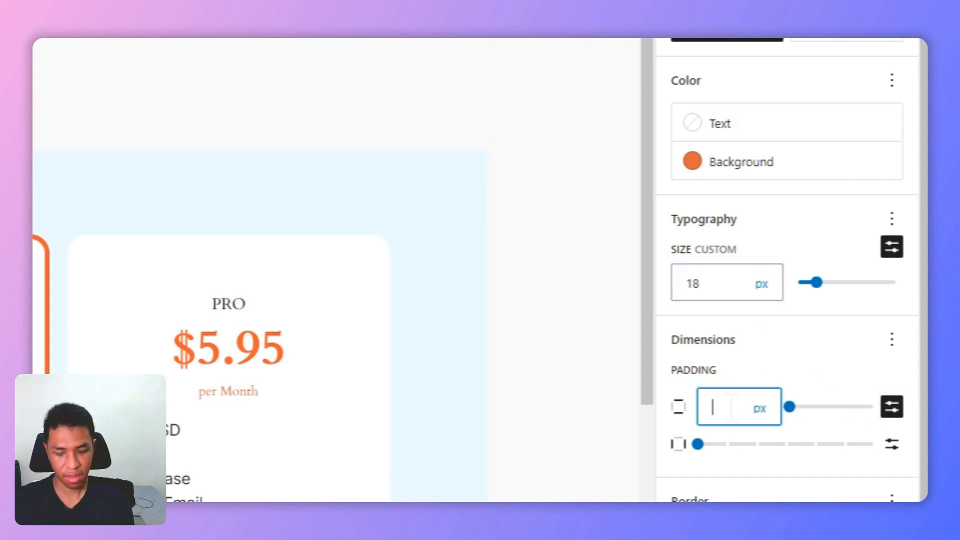
pyautogui.write('10')
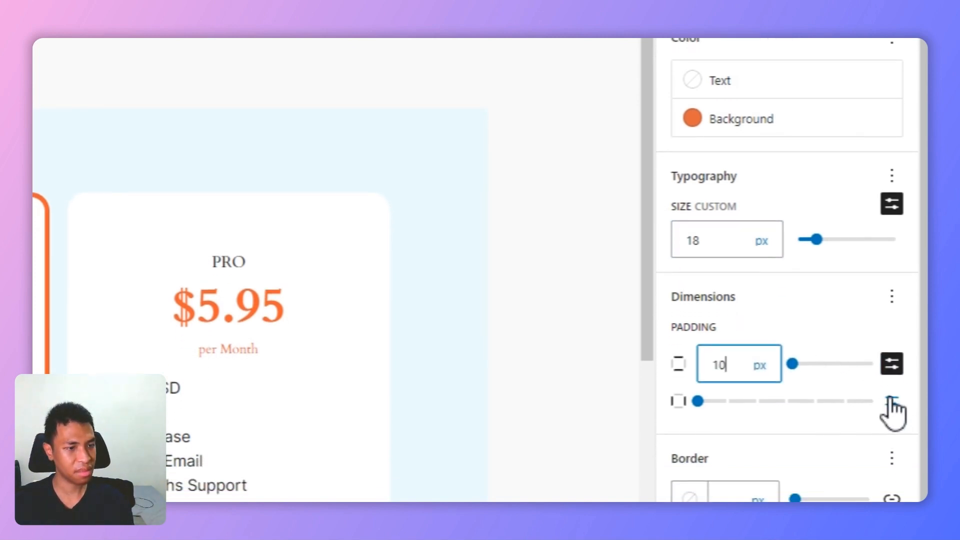
pyautogui.click(892, 444)
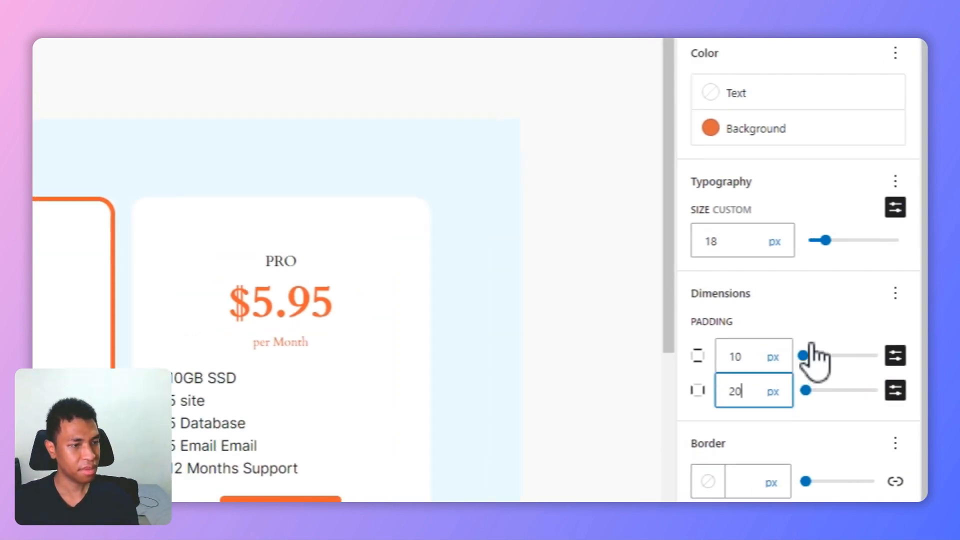
# Step: Compare the manually built card's price, feature list and button with the ready-made ULTIMATE card below
pyautogui.scroll(1, 468, 118)
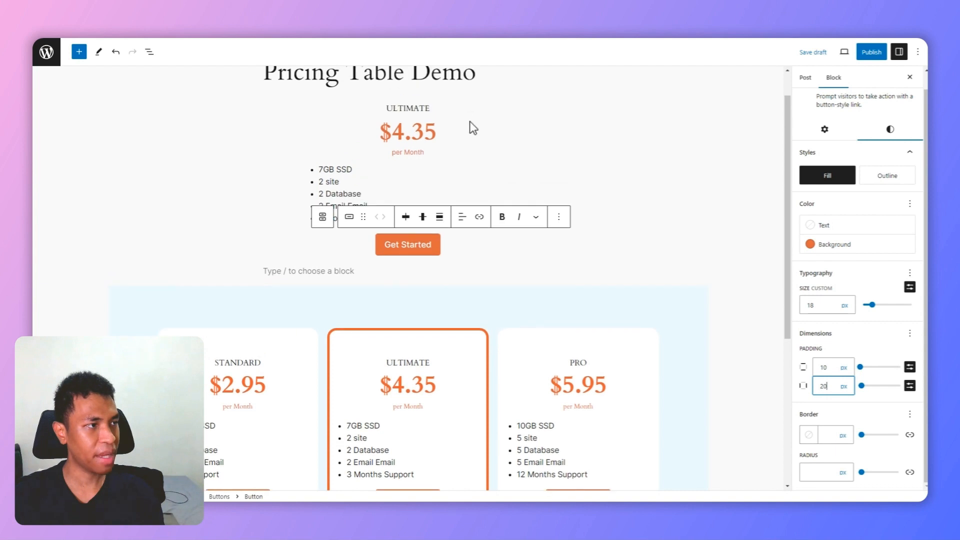
pyautogui.click(470, 122)
pyautogui.scroll(-3, 464, 167)
pyautogui.scroll(4, 464, 178)
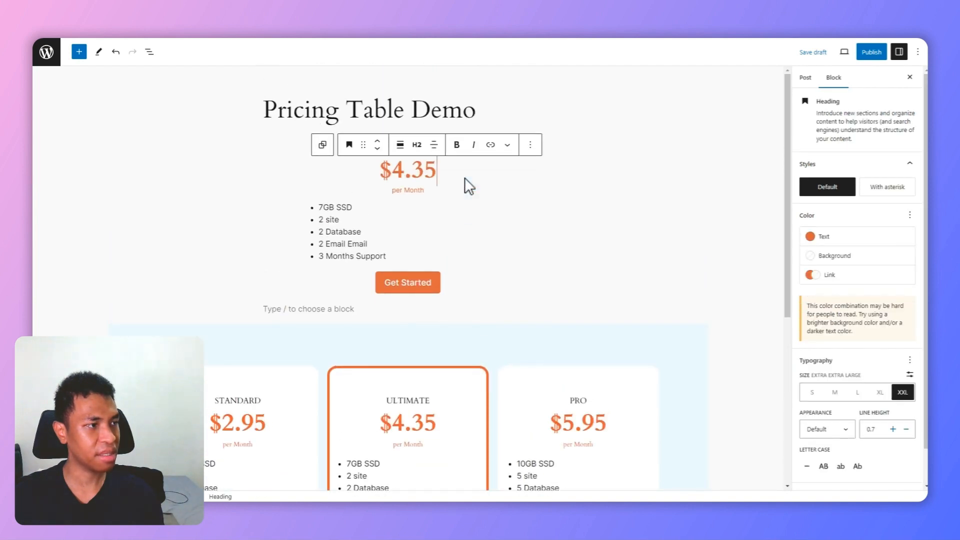
pyautogui.scroll(-3, 464, 178)
pyautogui.scroll(2, 364, 328)
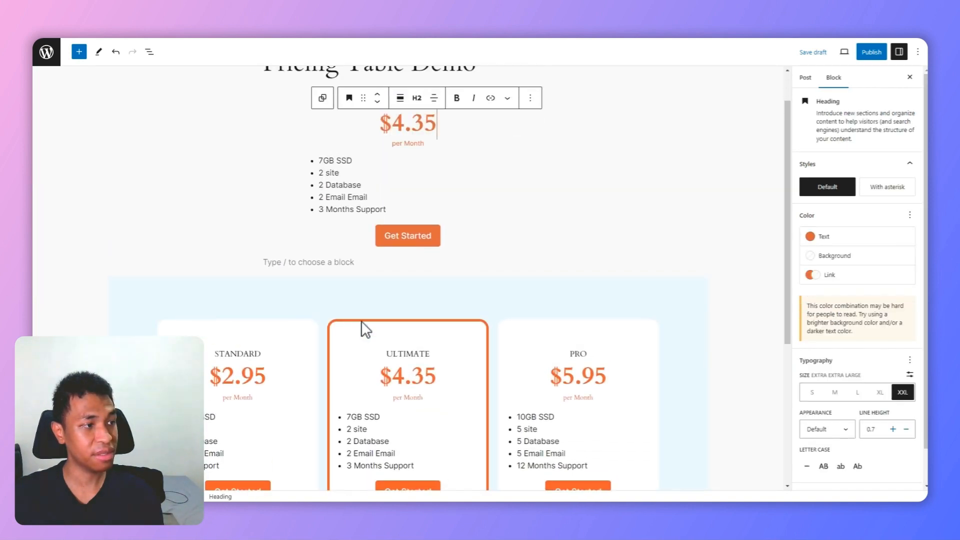
pyautogui.scroll(-2, 365, 328)
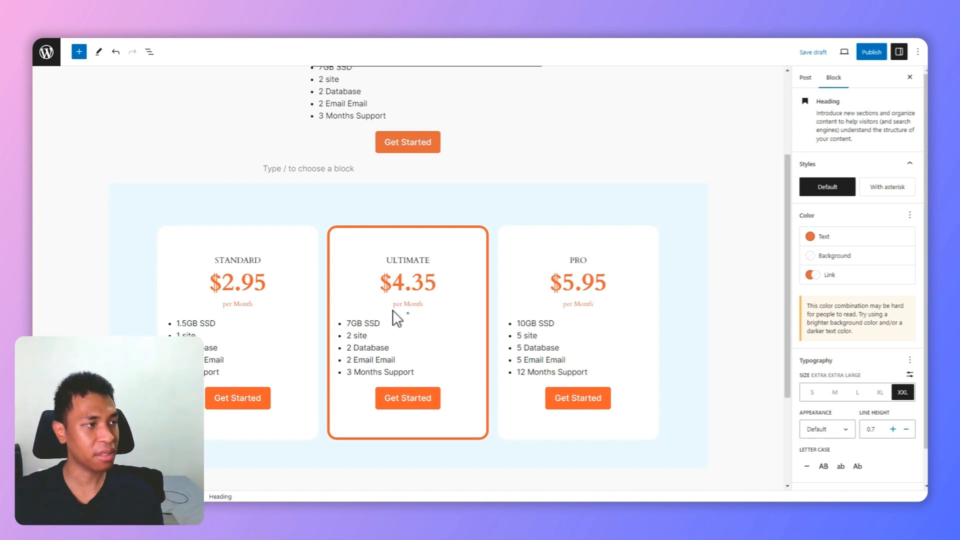
pyautogui.scroll(3, 658, 304)
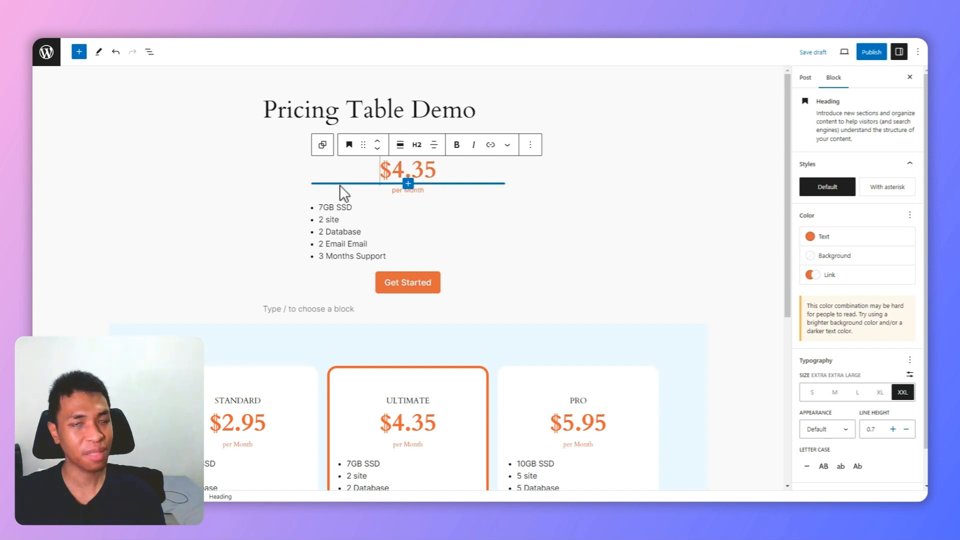
# Step: Select the group inside the middle column and set its background colour to Base / Two (#FFFFFF)
pyautogui.click(152, 53)
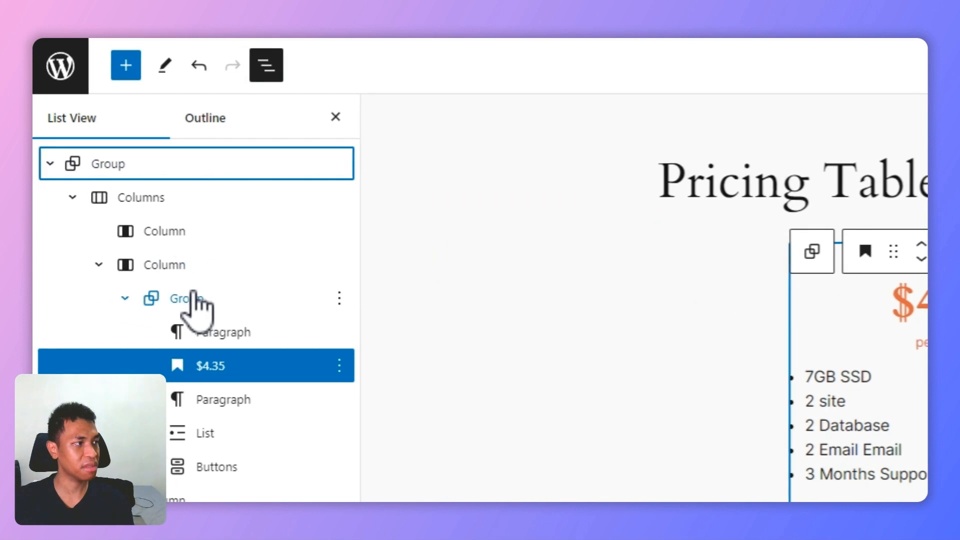
pyautogui.click(197, 299)
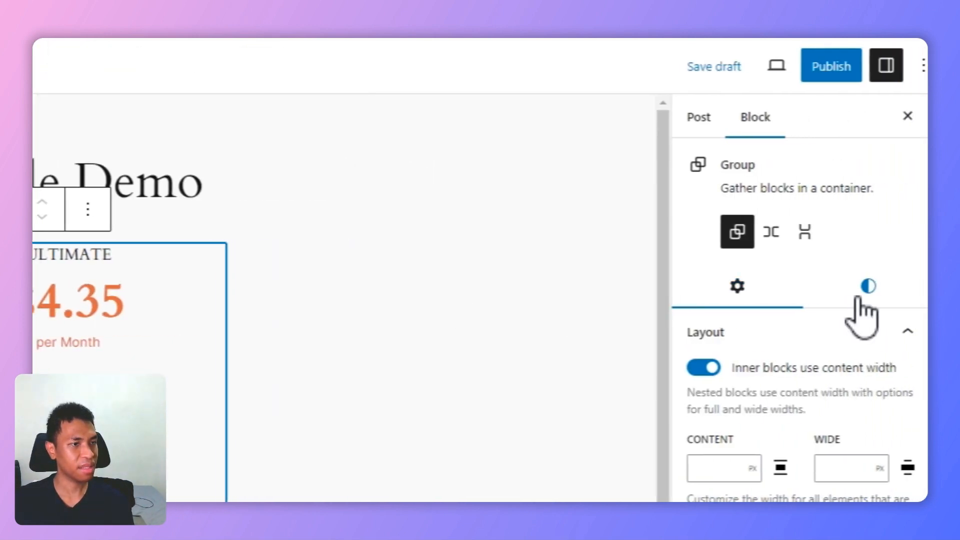
pyautogui.click(859, 292)
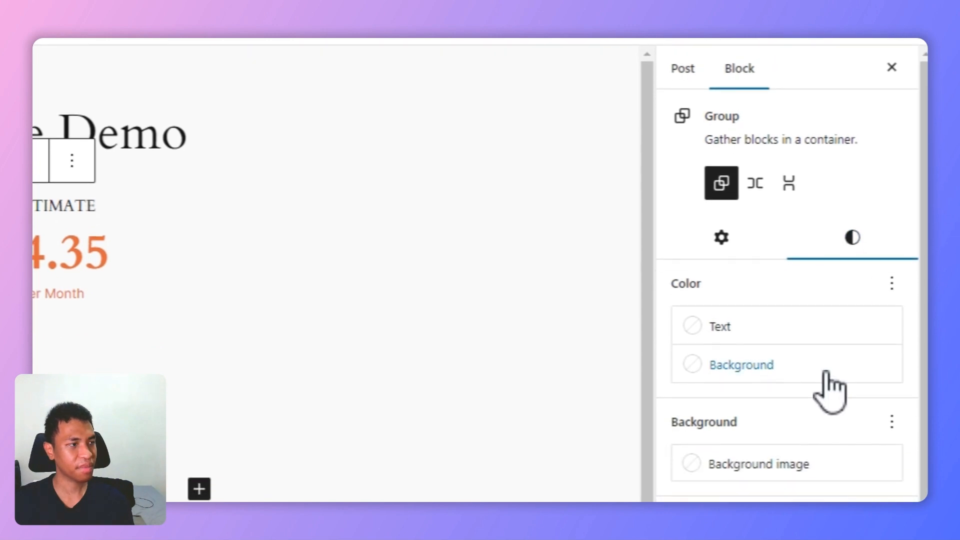
pyautogui.click(804, 365)
pyautogui.click(460, 390)
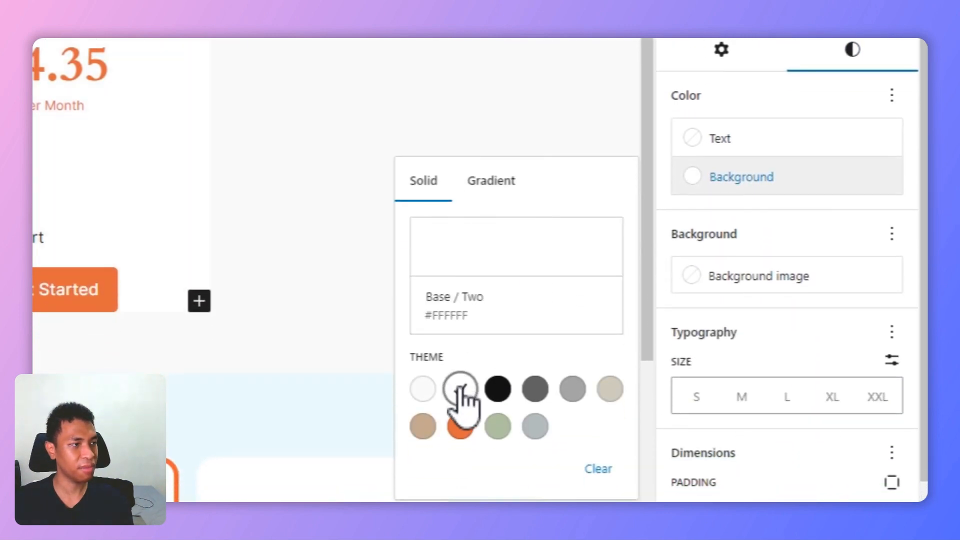
# Step: Give the card group a 5 px Accent / Three (#D8613C) border with 20 px radius, and padding of 4 vertically and 3 horizontally
pyautogui.scroll(-6, 830, 350)
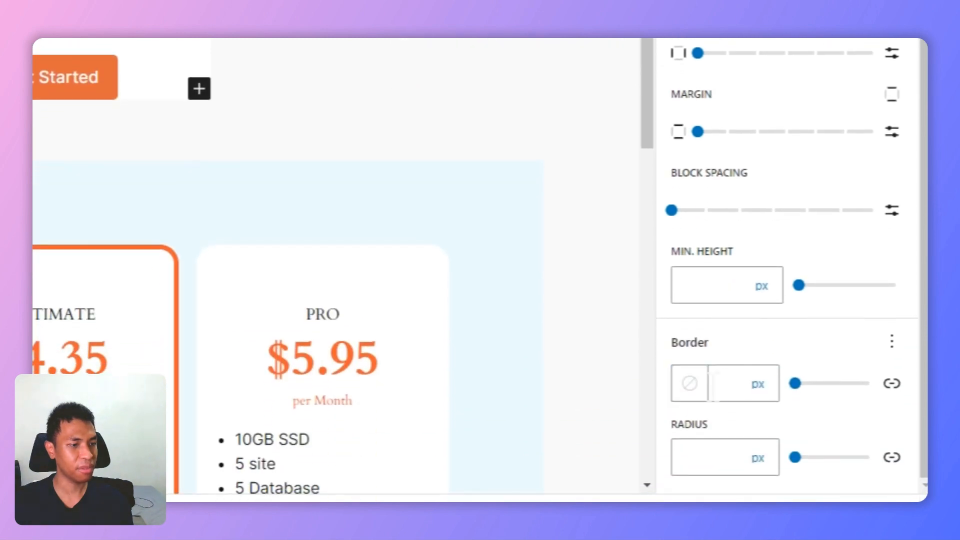
pyautogui.click(703, 389)
pyautogui.click(455, 296)
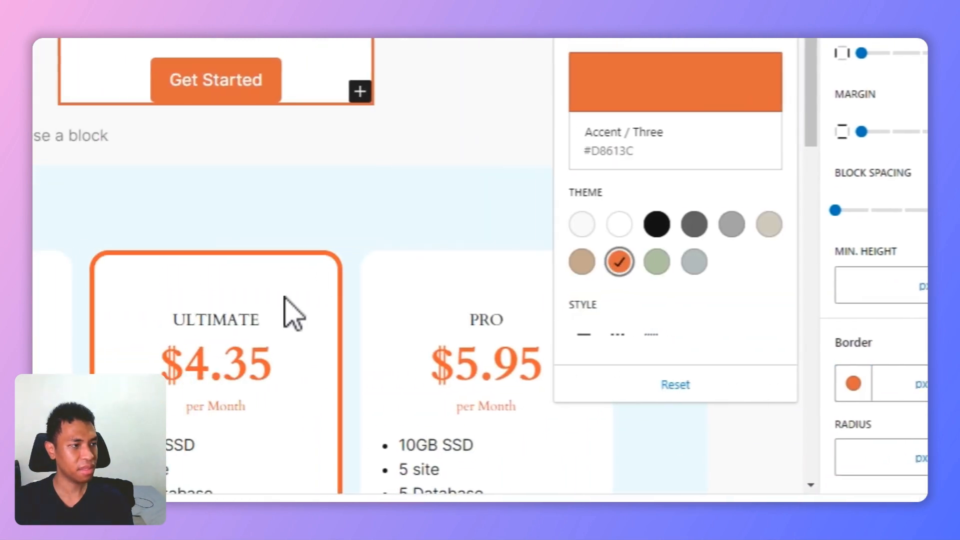
pyautogui.click(753, 390)
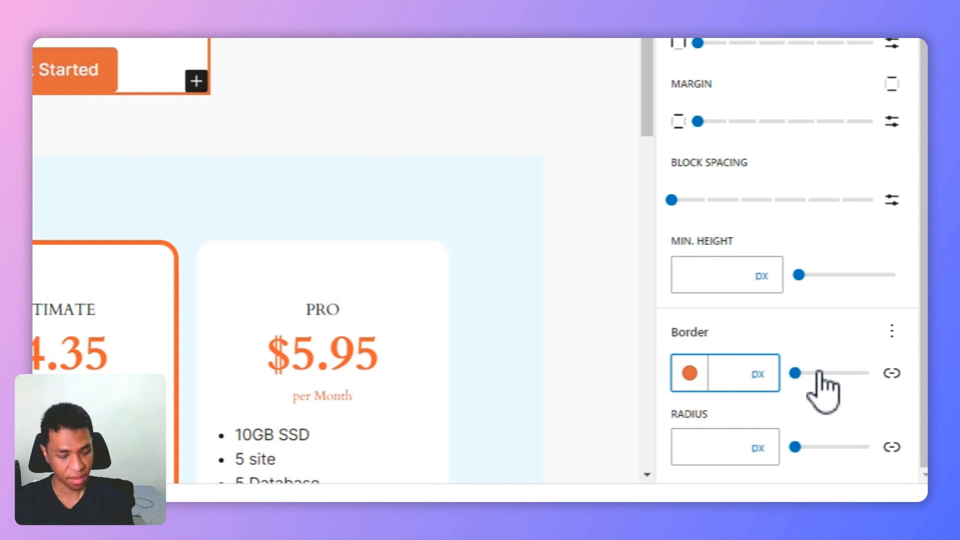
pyautogui.write('5')
pyautogui.click(717, 448)
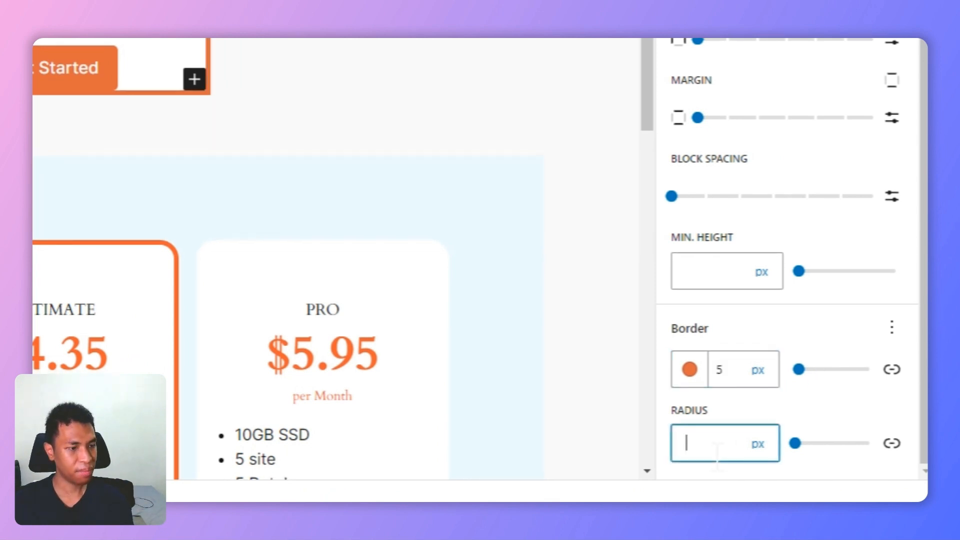
pyautogui.write('20')
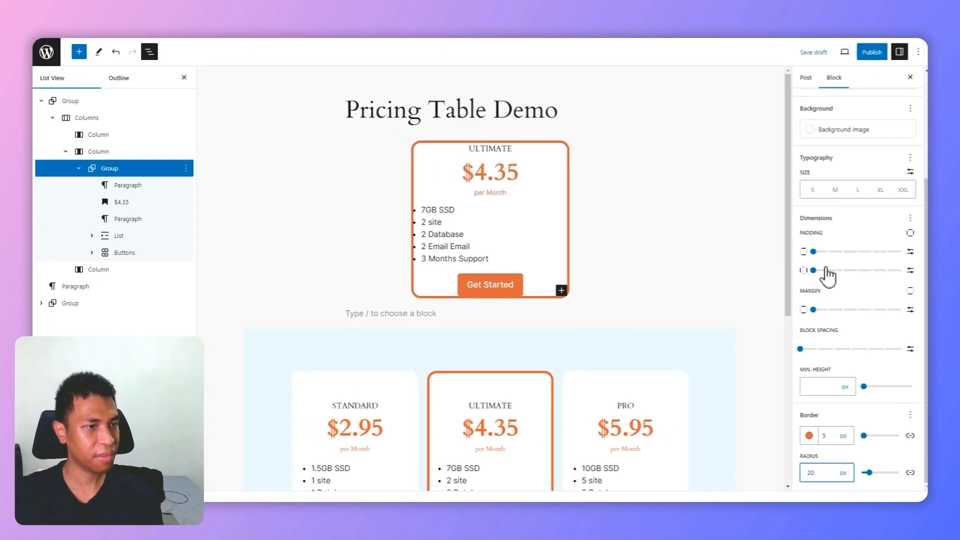
pyautogui.moveTo(813, 270); pyautogui.dragTo(872, 251)
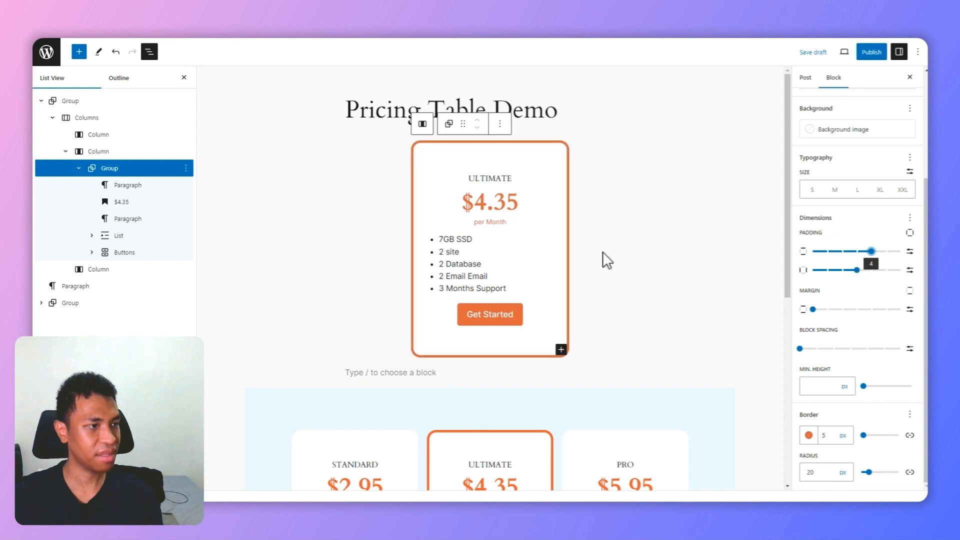
# Step: Compare the bordered manual card with the ready-made pricing table, checking the card spacing and surrounding section
pyautogui.scroll(-4, 615, 270)
pyautogui.scroll(2, 612, 266)
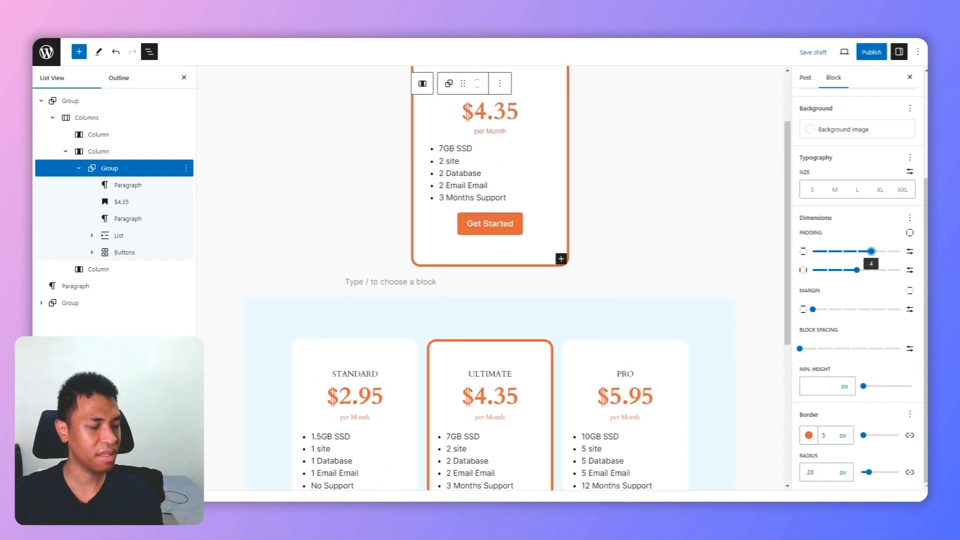
pyautogui.scroll(-2, 612, 265)
pyautogui.scroll(3, 612, 266)
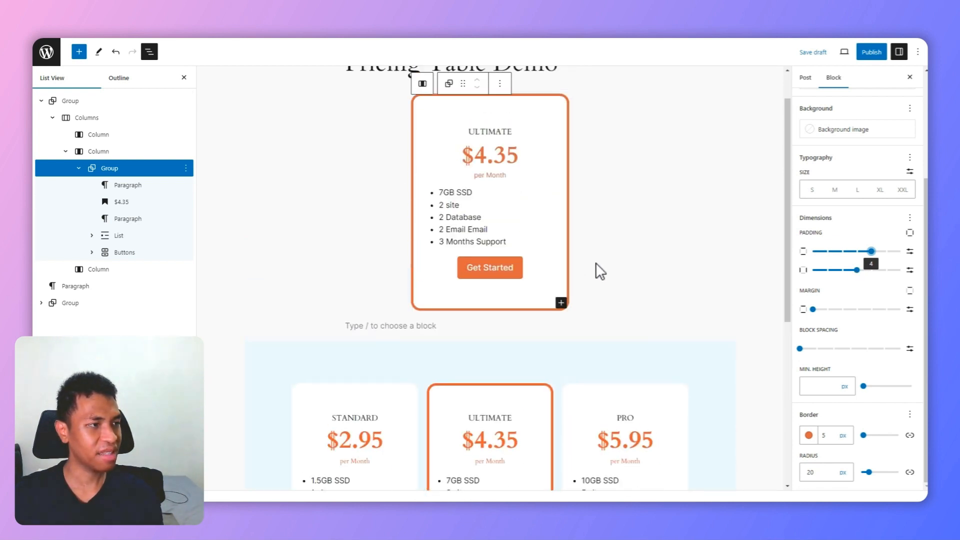
pyautogui.scroll(-3, 639, 347)
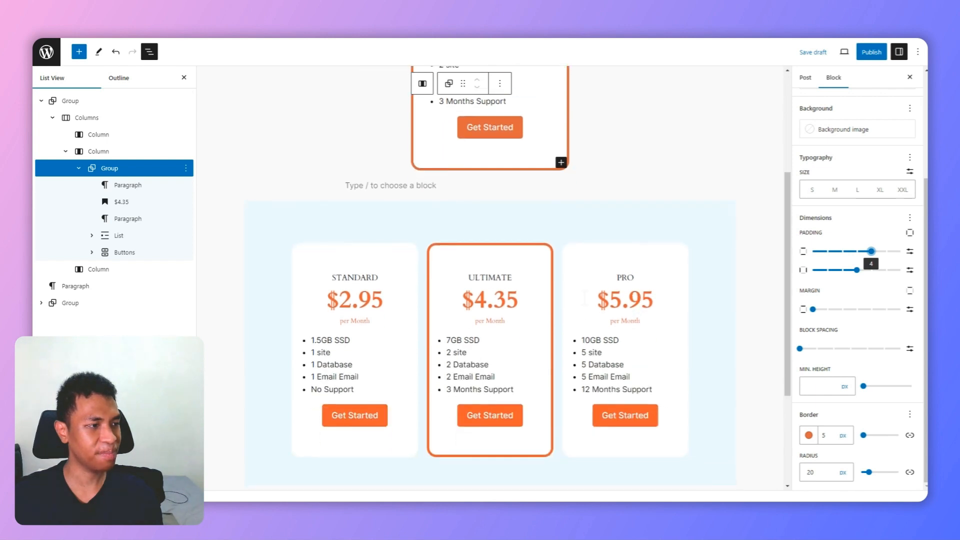
pyautogui.scroll(3, 552, 331)
pyautogui.scroll(-1, 565, 313)
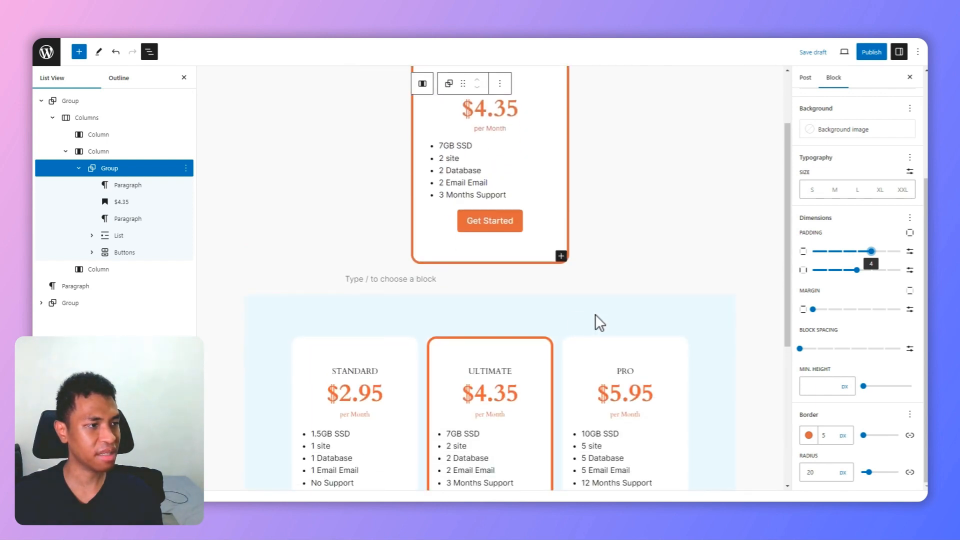
pyautogui.scroll(-1, 556, 333)
pyautogui.scroll(3, 563, 354)
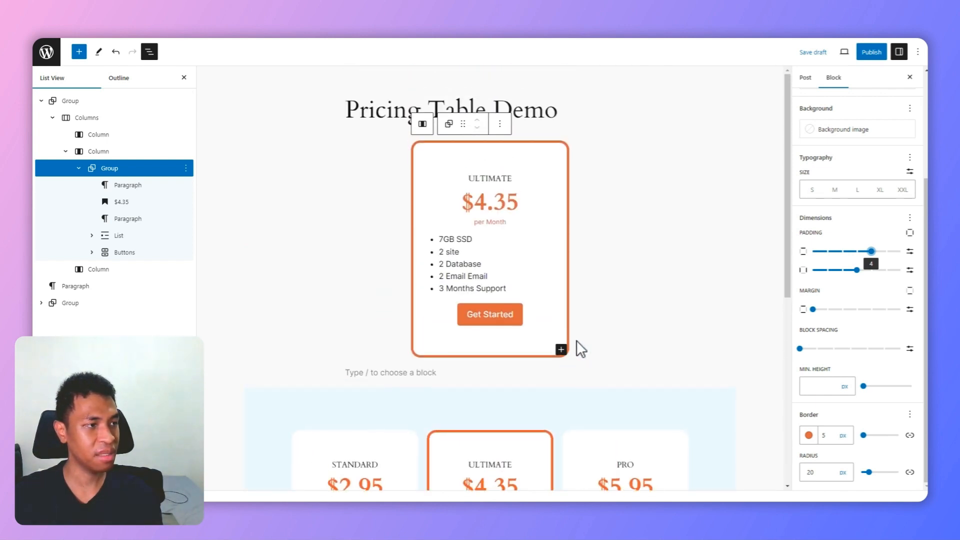
pyautogui.scroll(-3, 628, 380)
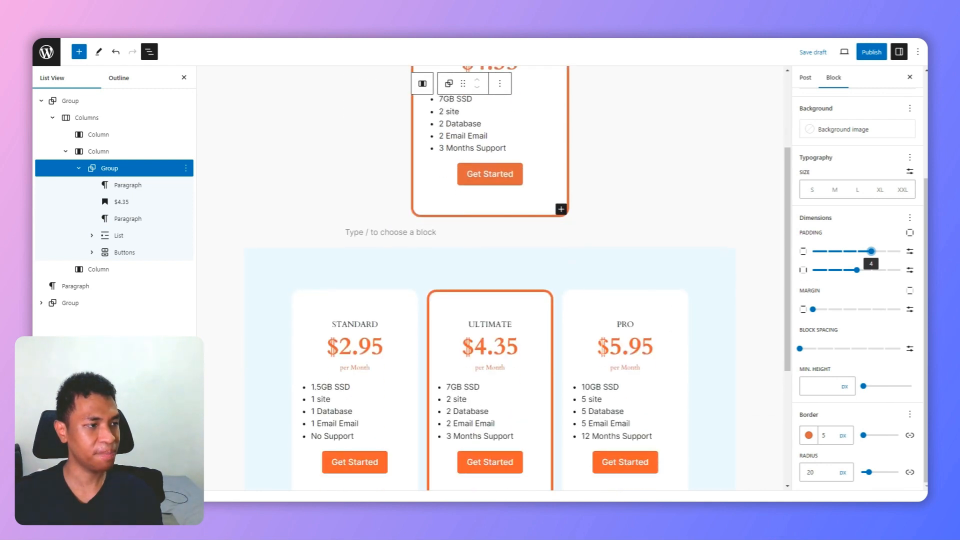
pyautogui.scroll(2, 615, 320)
pyautogui.scroll(-5, 618, 323)
pyautogui.scroll(6, 618, 323)
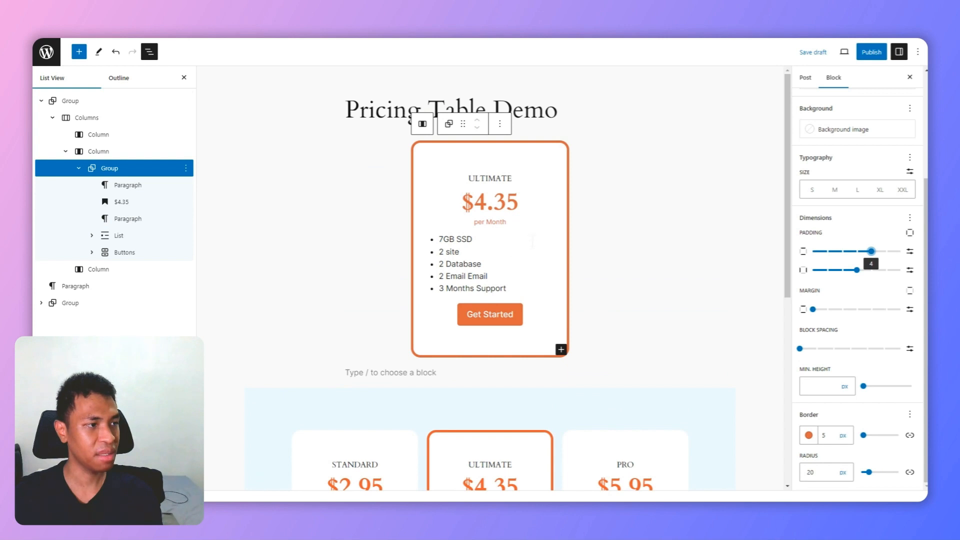
# Step: Select the outermost group around the new card and set its padding to 5 horizontally and 4 vertically
pyautogui.click(94, 103)
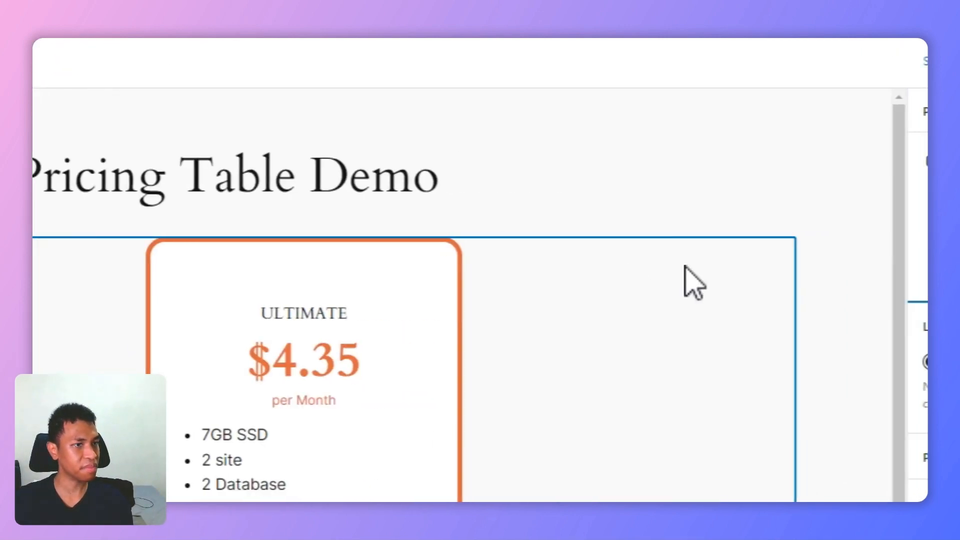
pyautogui.click(874, 286)
pyautogui.scroll(-10, 821, 364)
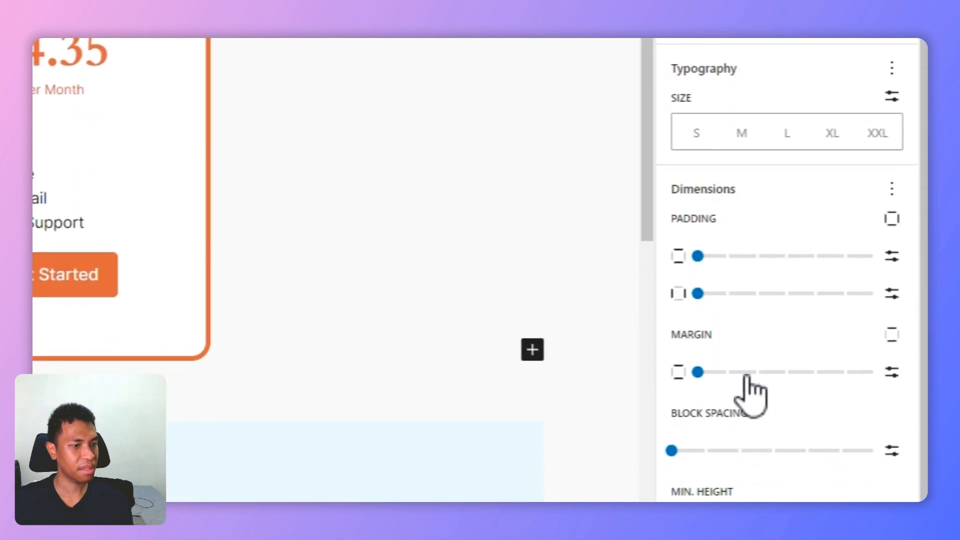
pyautogui.moveTo(699, 294); pyautogui.dragTo(727, 295)
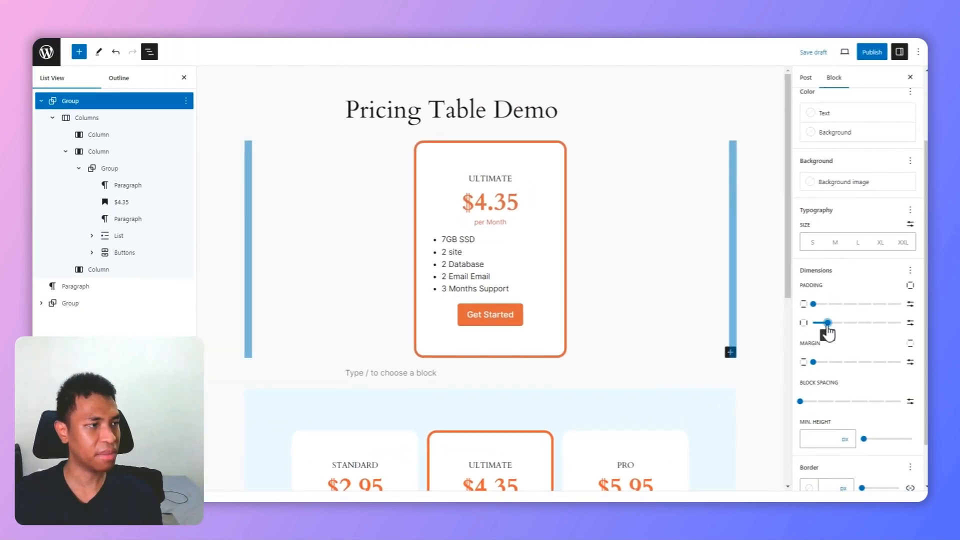
pyautogui.moveTo(828, 331); pyautogui.dragTo(883, 336)
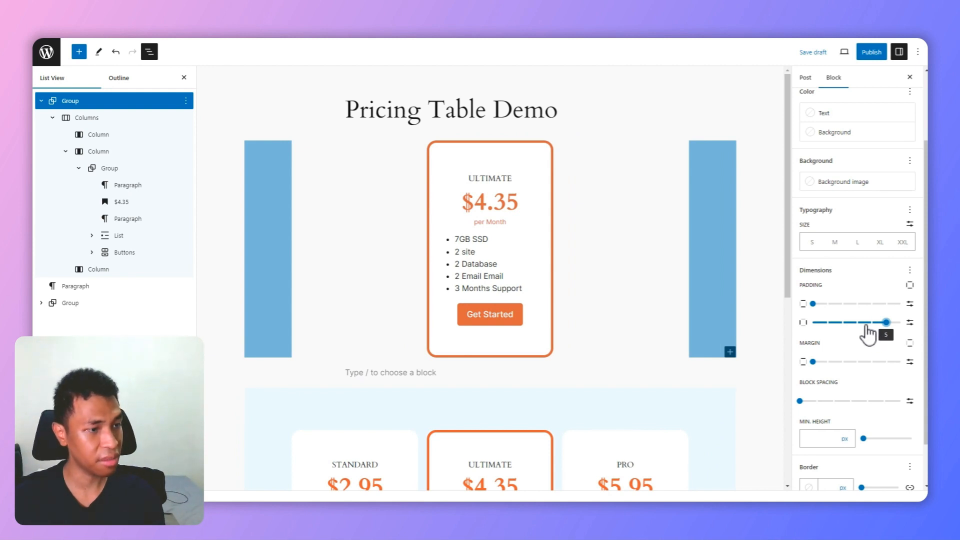
pyautogui.moveTo(814, 305); pyautogui.dragTo(872, 311)
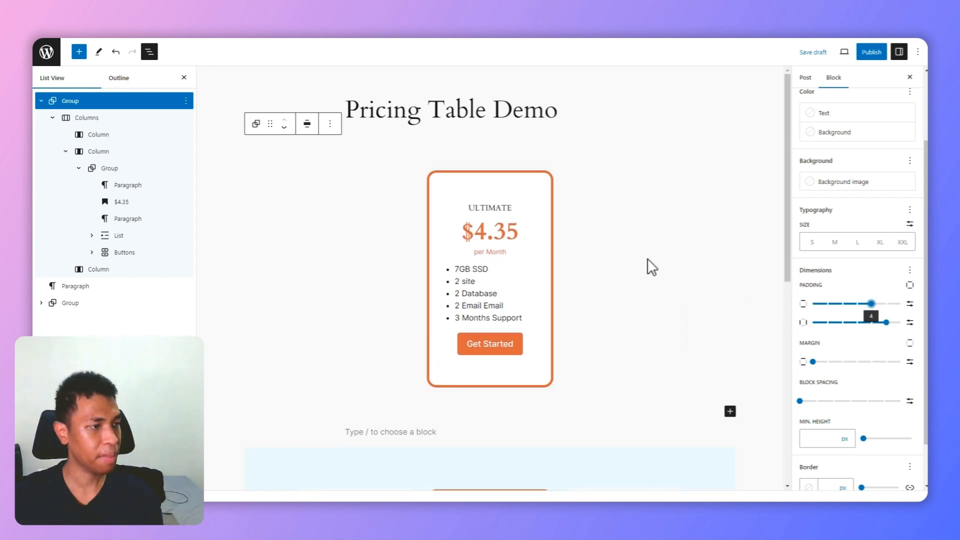
# Step: Set the outermost group's background to the custom light blue #EAFCFF, matching the ready-made pricing section
pyautogui.scroll(-5, 671, 274)
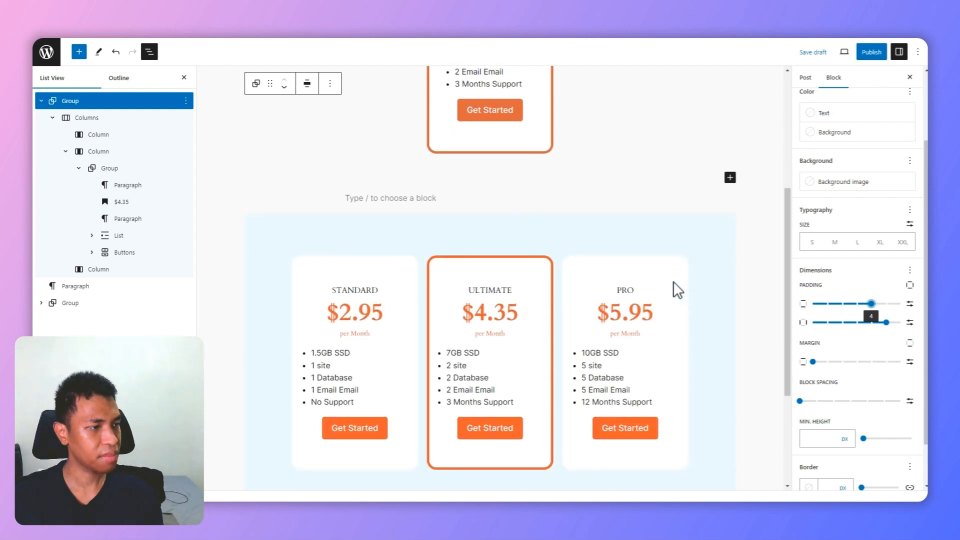
pyautogui.scroll(-1, 673, 281)
pyautogui.scroll(2, 677, 280)
pyautogui.scroll(-2, 677, 280)
pyautogui.scroll(4, 674, 295)
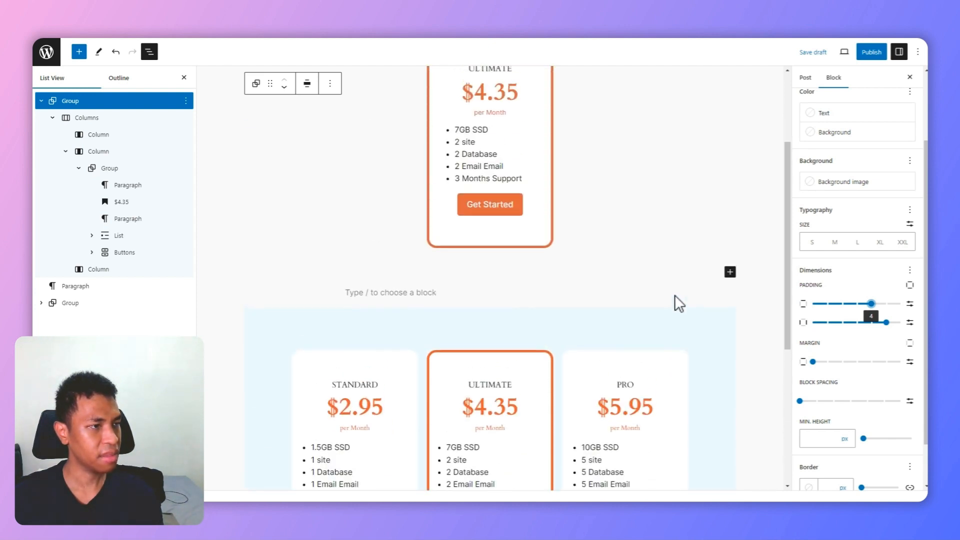
pyautogui.scroll(3, 674, 296)
pyautogui.click(850, 139)
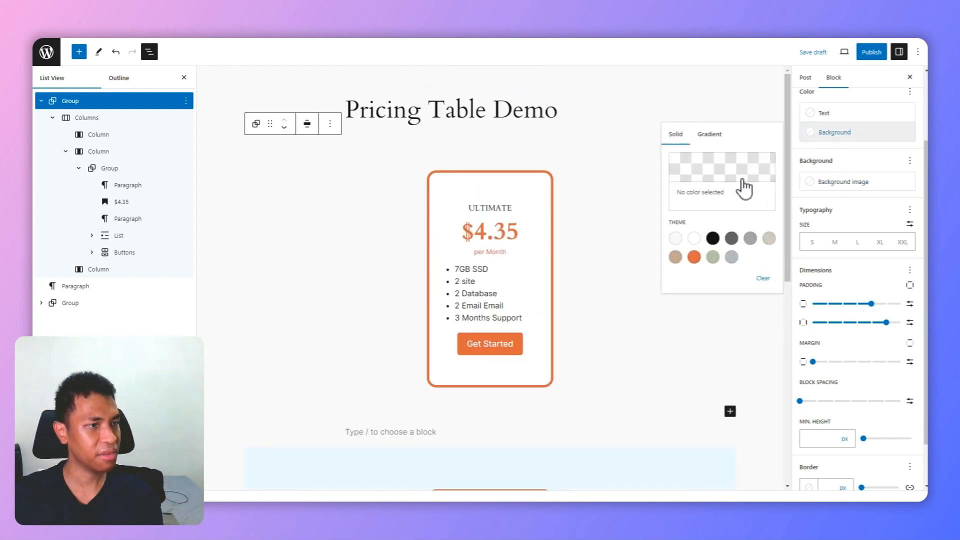
pyautogui.click(726, 185)
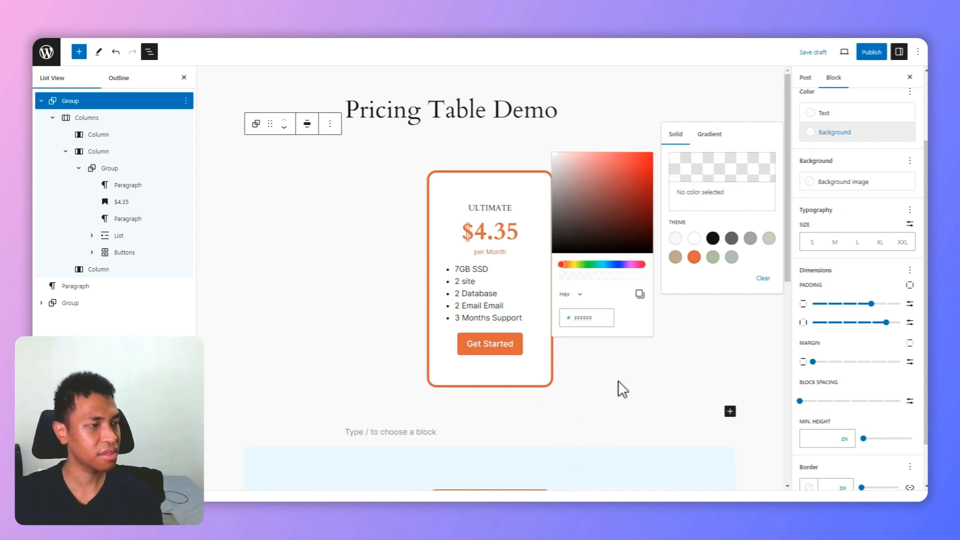
pyautogui.scroll(-3, 619, 388)
pyautogui.scroll(3, 520, 352)
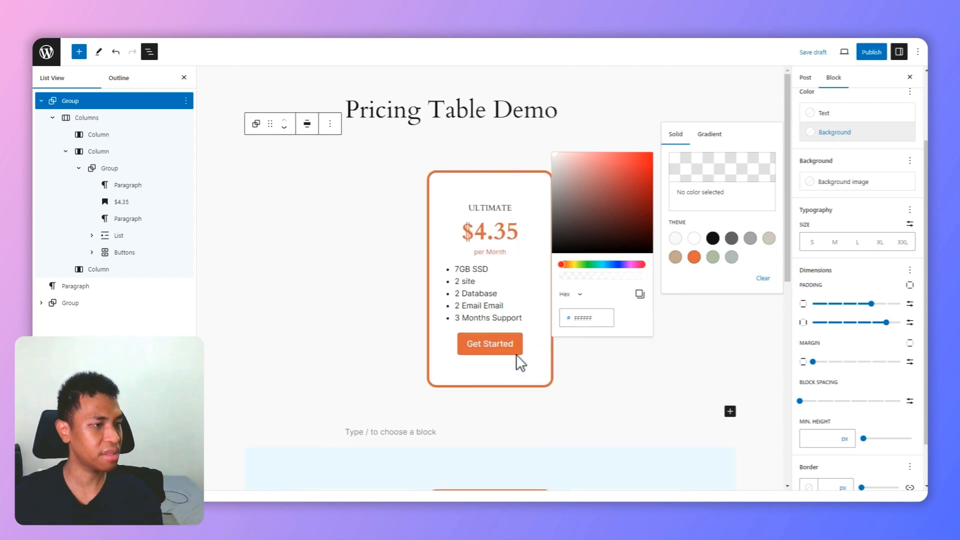
pyautogui.click(606, 265)
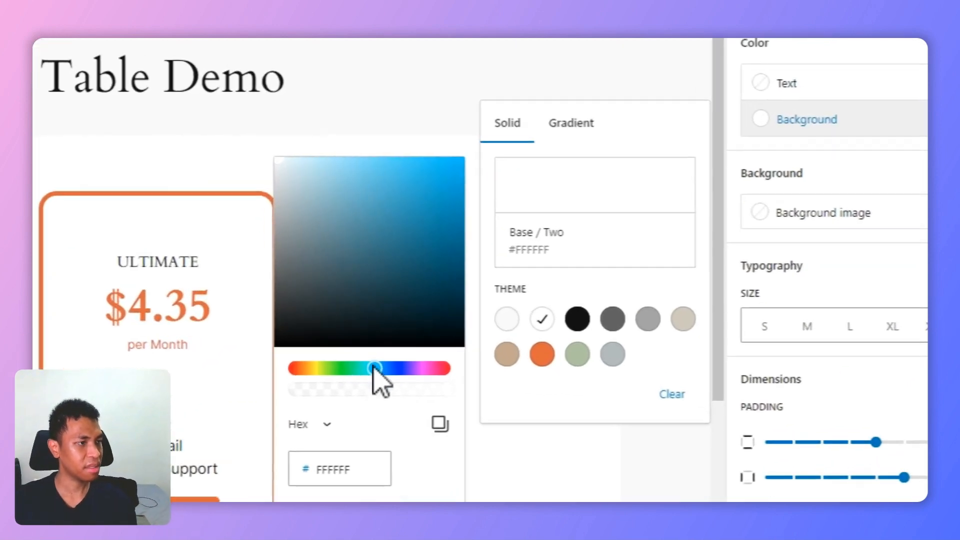
pyautogui.moveTo(579, 159); pyautogui.dragTo(563, 149)
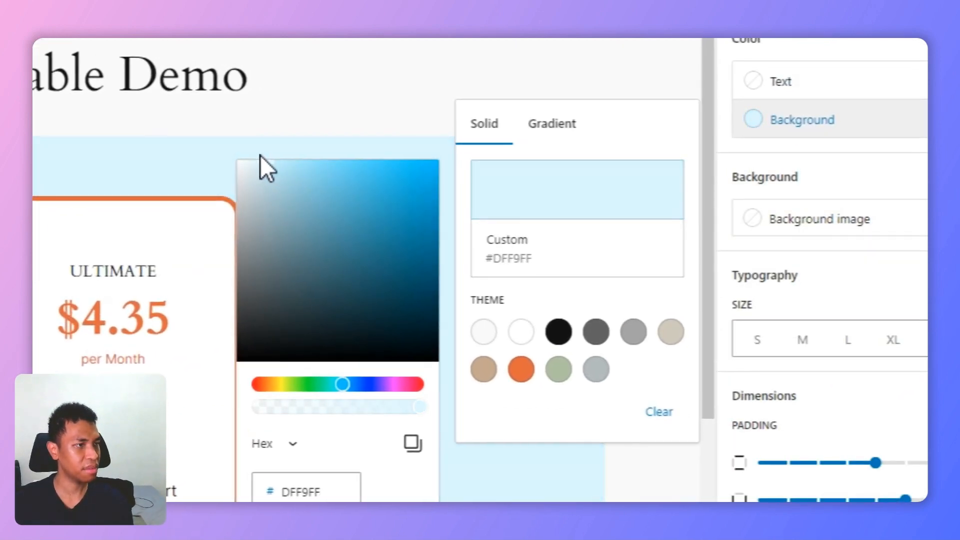
pyautogui.moveTo(260, 155); pyautogui.dragTo(258, 157)
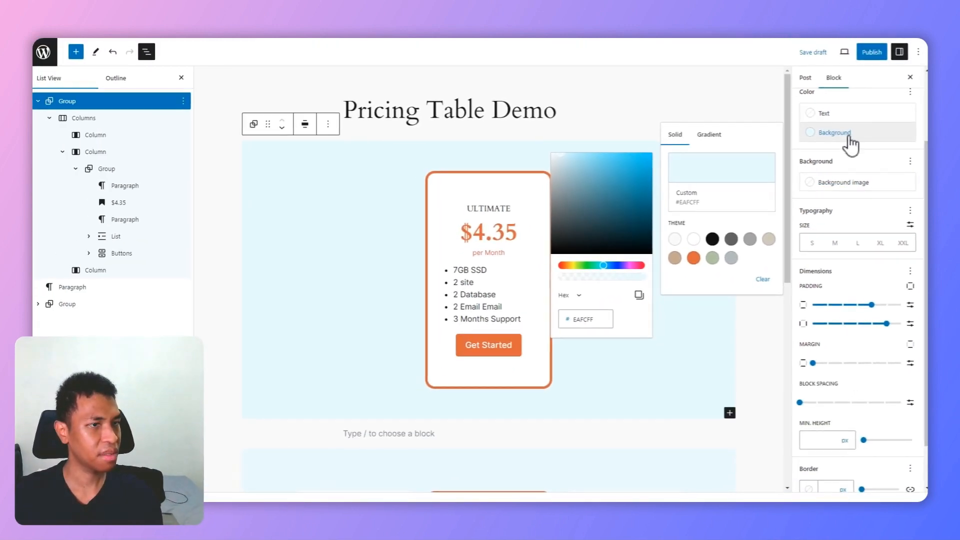
pyautogui.click(815, 133)
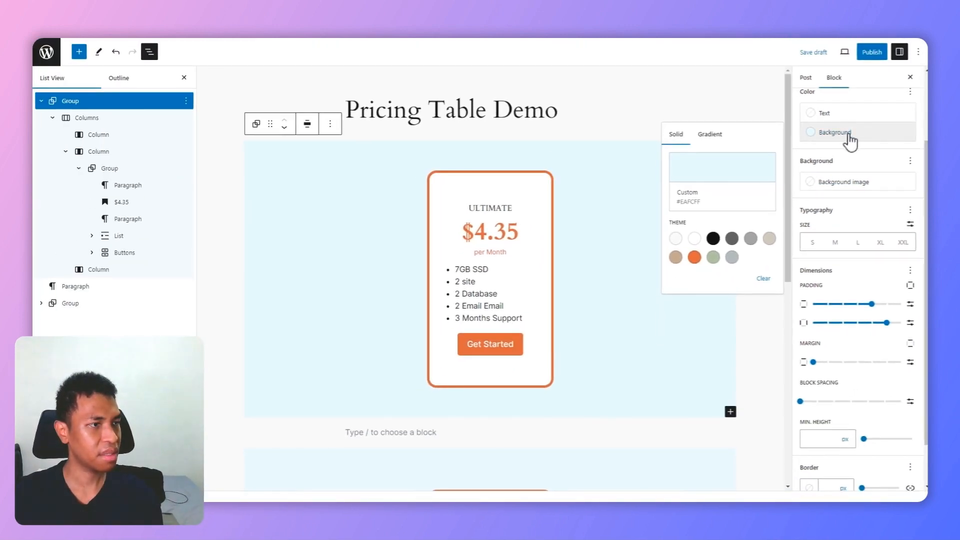
# Step: Compare the manually built card and its blue section with the ready-made three-card pricing table
pyautogui.scroll(-1, 665, 235)
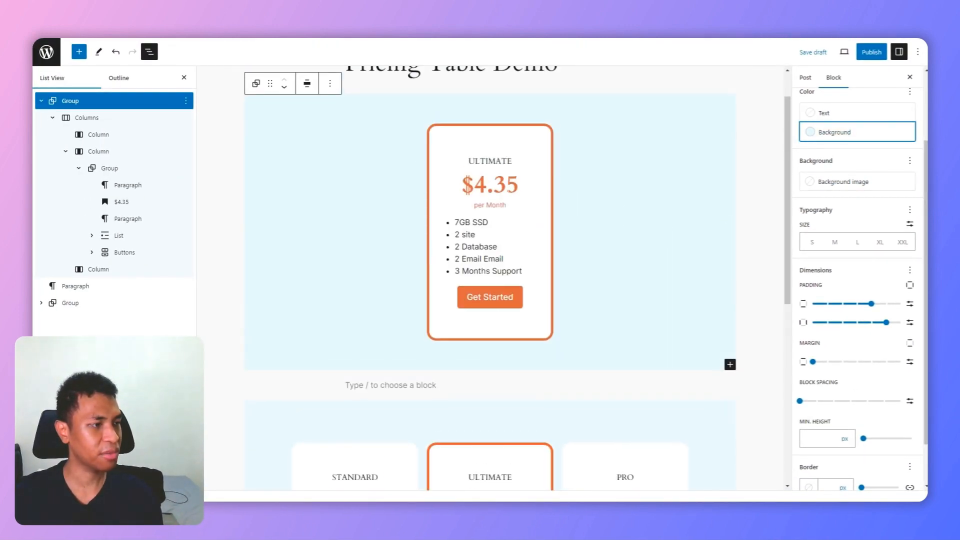
pyautogui.scroll(1, 525, 176)
pyautogui.scroll(-1, 515, 177)
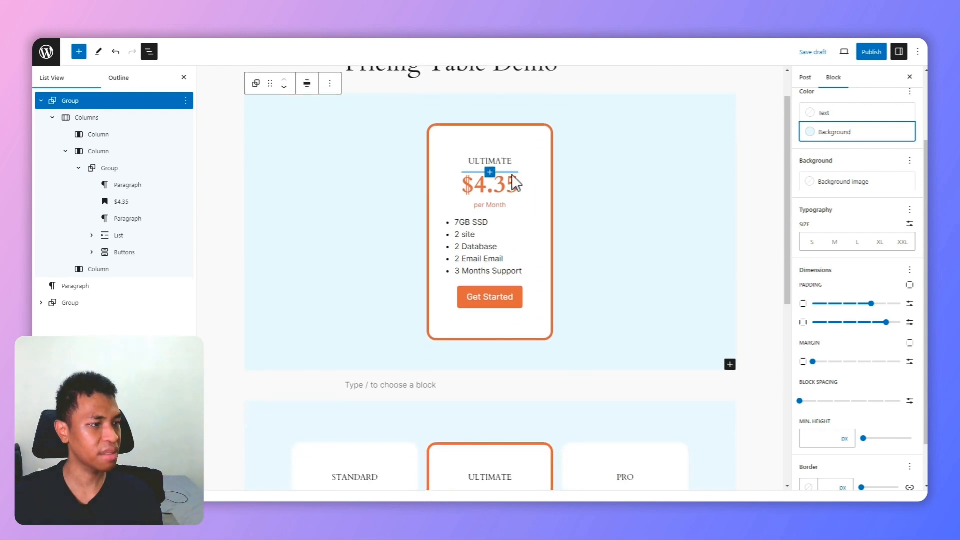
pyautogui.scroll(-4, 515, 183)
pyautogui.scroll(2, 439, 308)
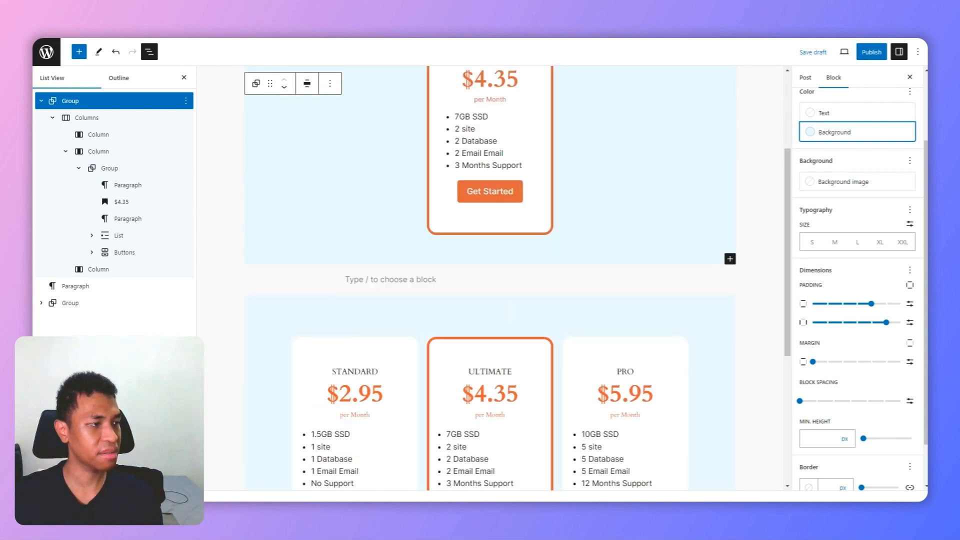
pyautogui.scroll(-1, 481, 305)
pyautogui.scroll(-2, 484, 305)
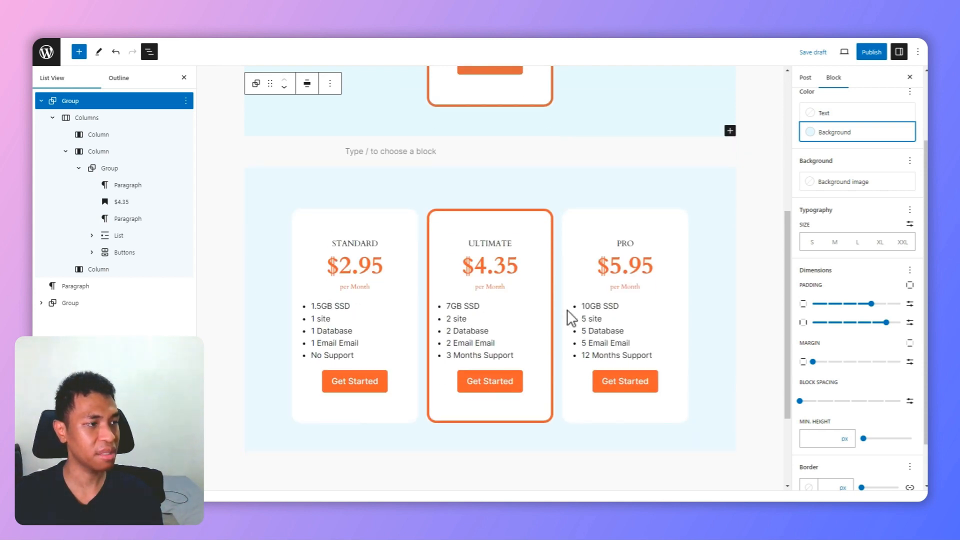
pyautogui.scroll(4, 571, 318)
pyautogui.scroll(2, 564, 252)
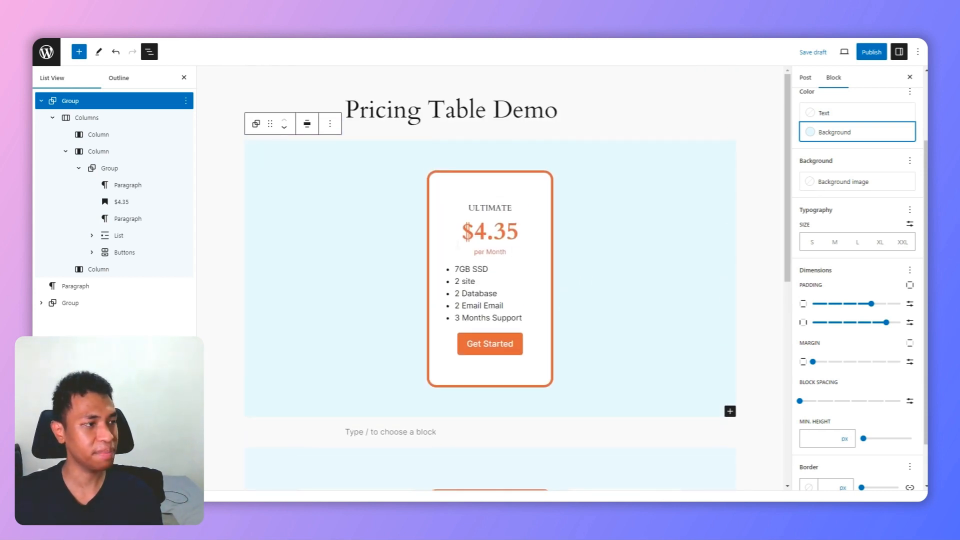
# Step: Copy the middle column with its pricing card and paste it into the empty first column
pyautogui.click(445, 183)
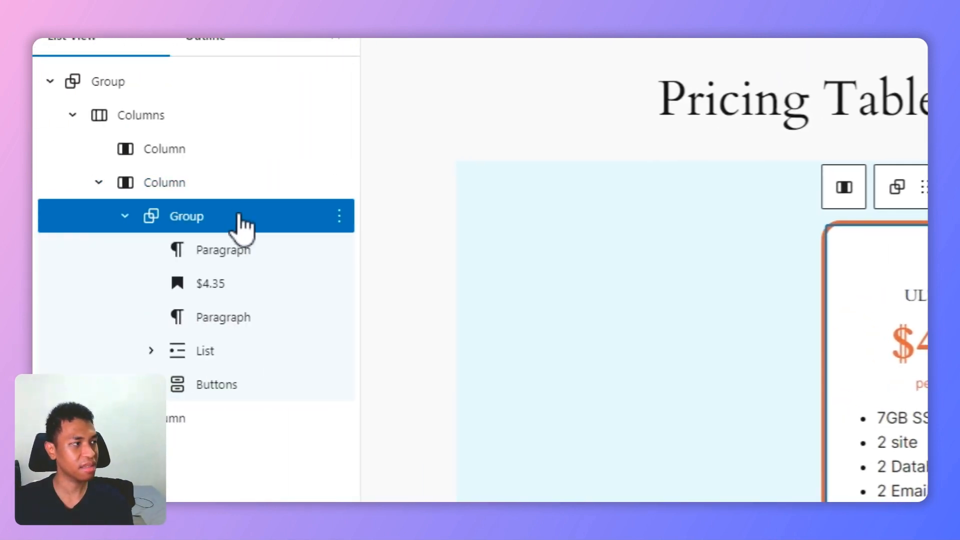
pyautogui.click(271, 184)
pyautogui.click(339, 183)
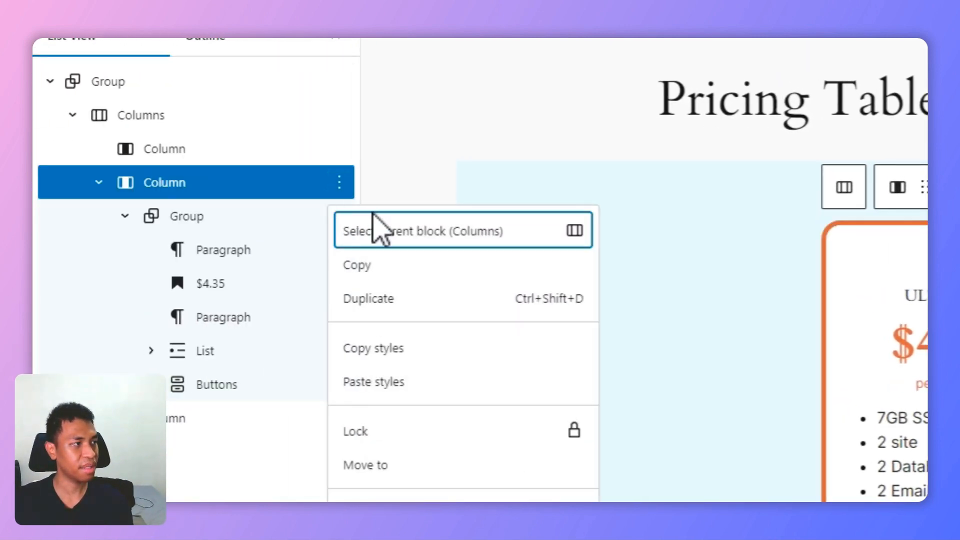
pyautogui.click(400, 267)
pyautogui.click(718, 243)
pyautogui.click(740, 265)
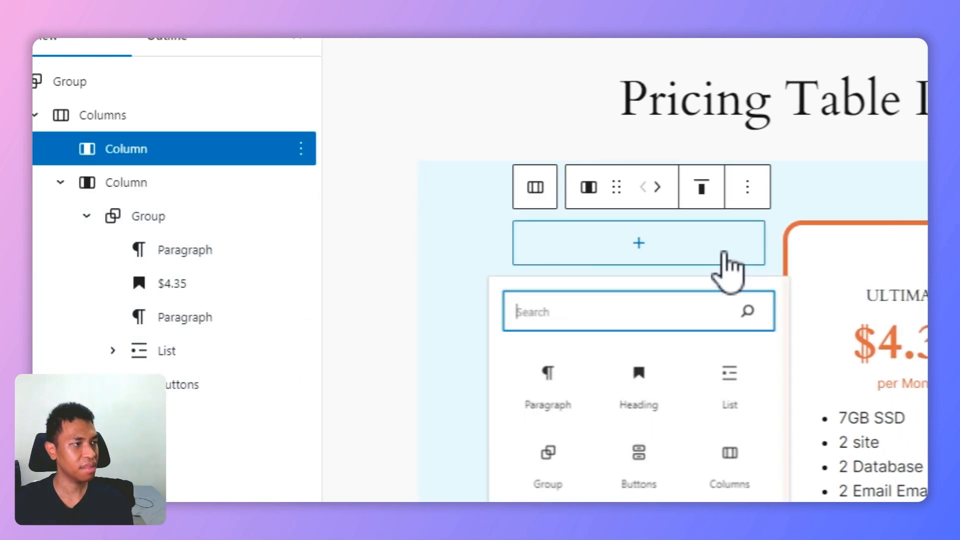
pyautogui.click(741, 265)
pyautogui.hotkey('ctrl', 'v')
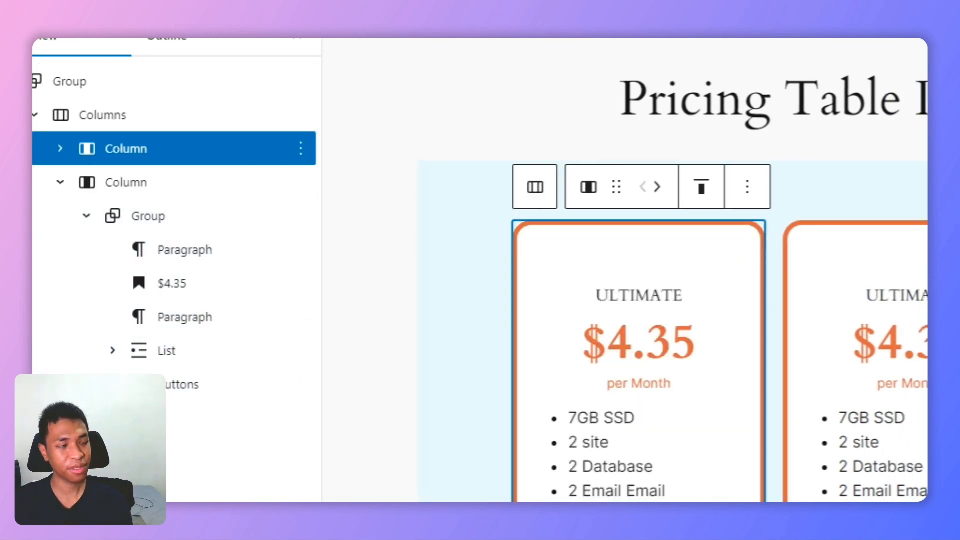
# Step: Paste the copied pricing card column into the empty third column
pyautogui.click(785, 255)
pyautogui.click(788, 248)
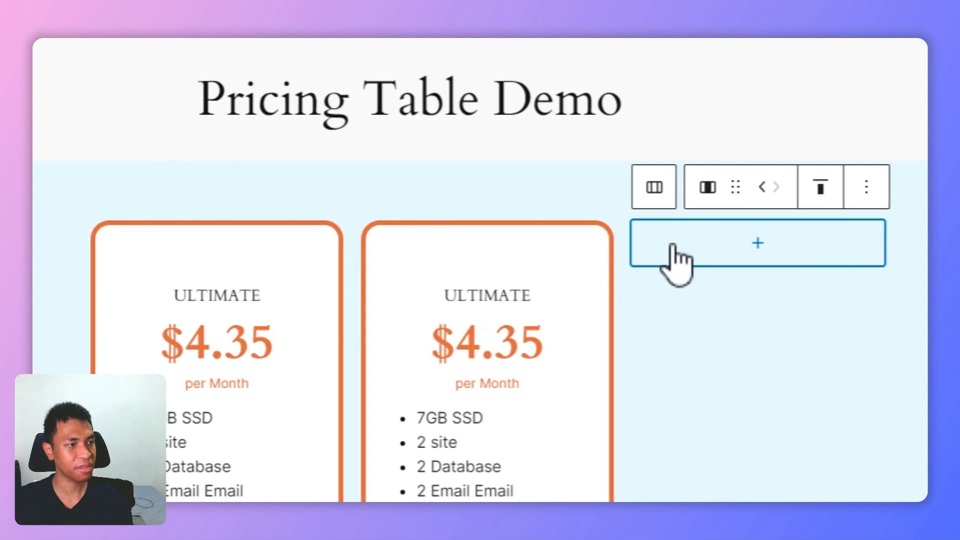
pyautogui.hotkey('ctrl', 'v')
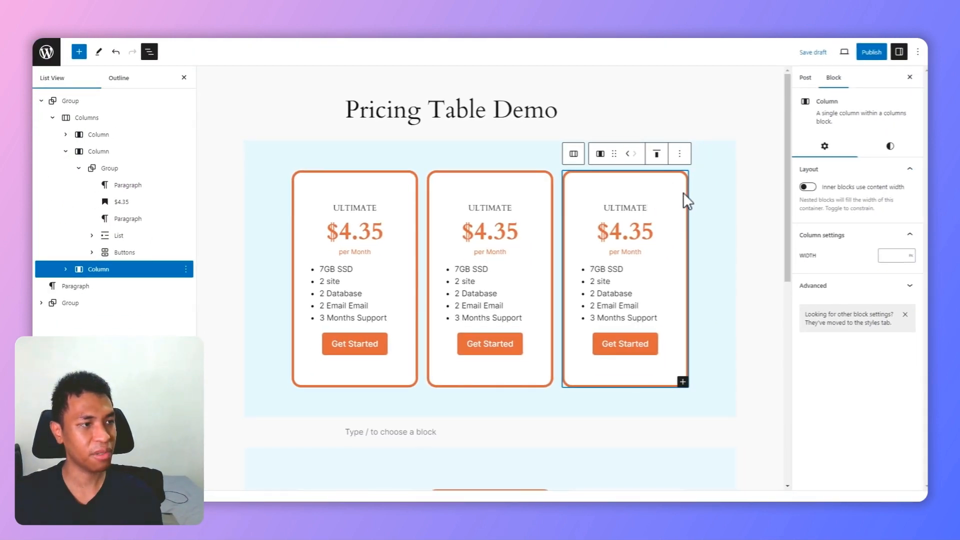
# Step: Select the card group in the third column and set its border colour to Base / Two (#FFFFFF)
pyautogui.scroll(-4, 666, 246)
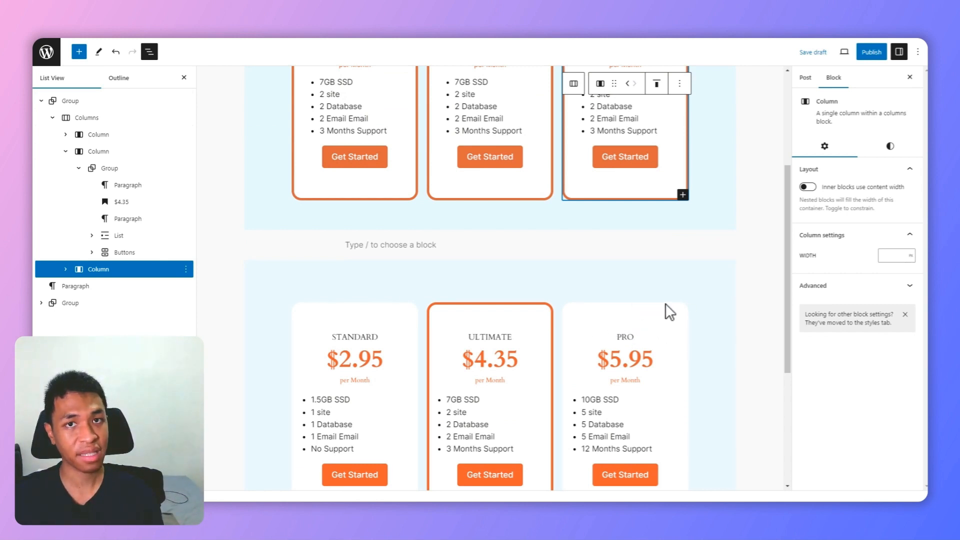
pyautogui.scroll(4, 660, 322)
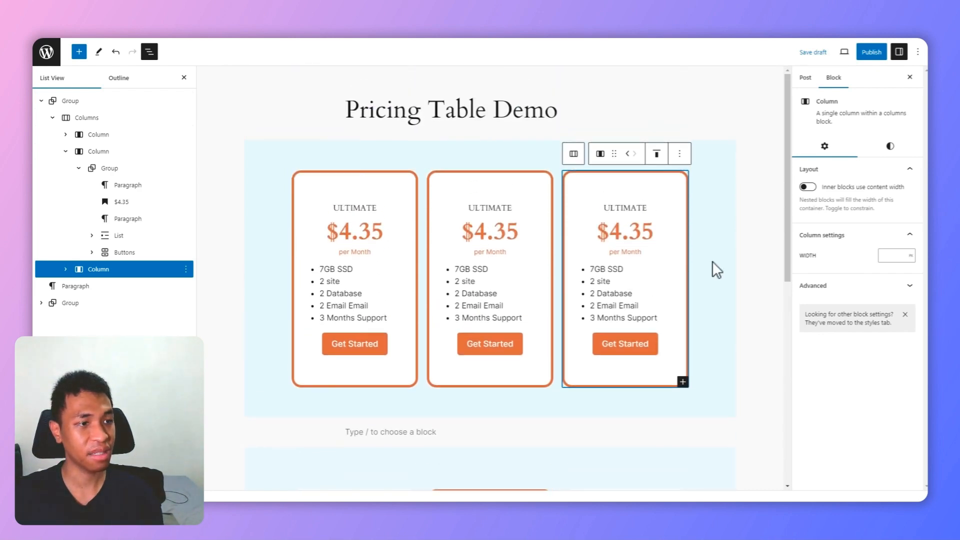
pyautogui.click(889, 148)
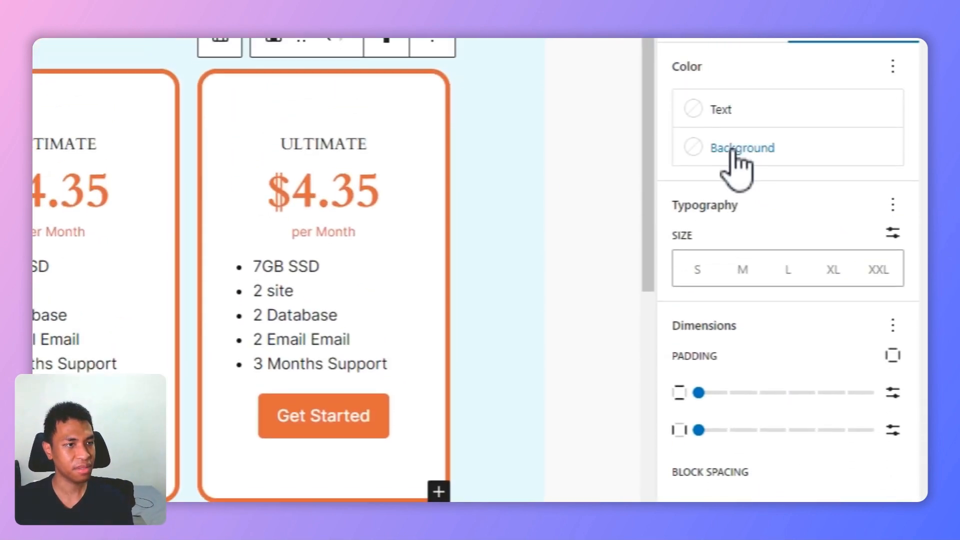
pyautogui.click(403, 112)
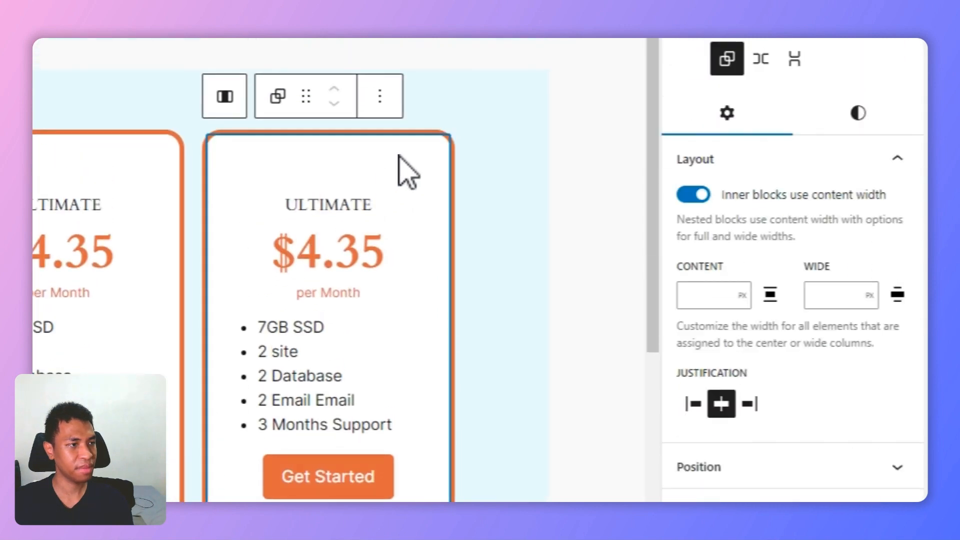
pyautogui.click(873, 113)
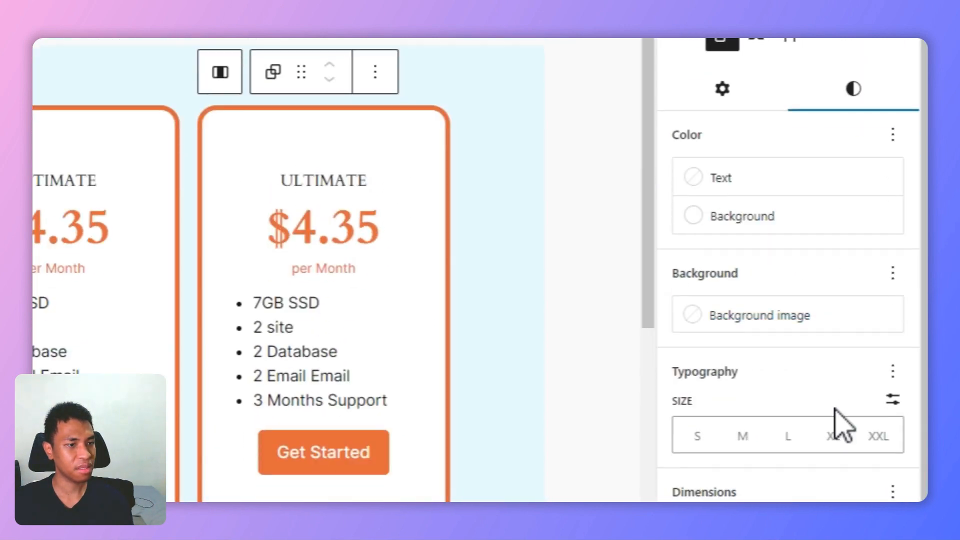
pyautogui.scroll(-6, 820, 410)
pyautogui.click(691, 370)
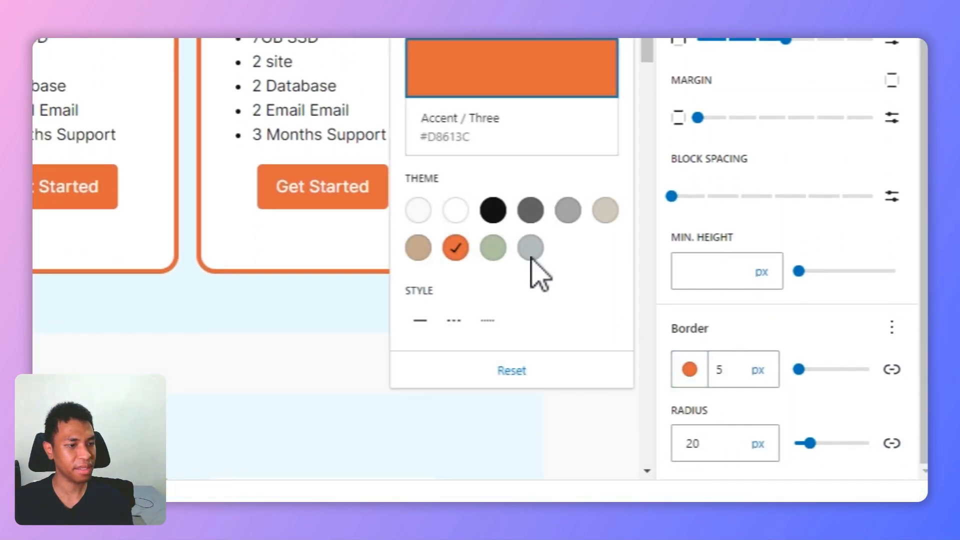
pyautogui.click(455, 210)
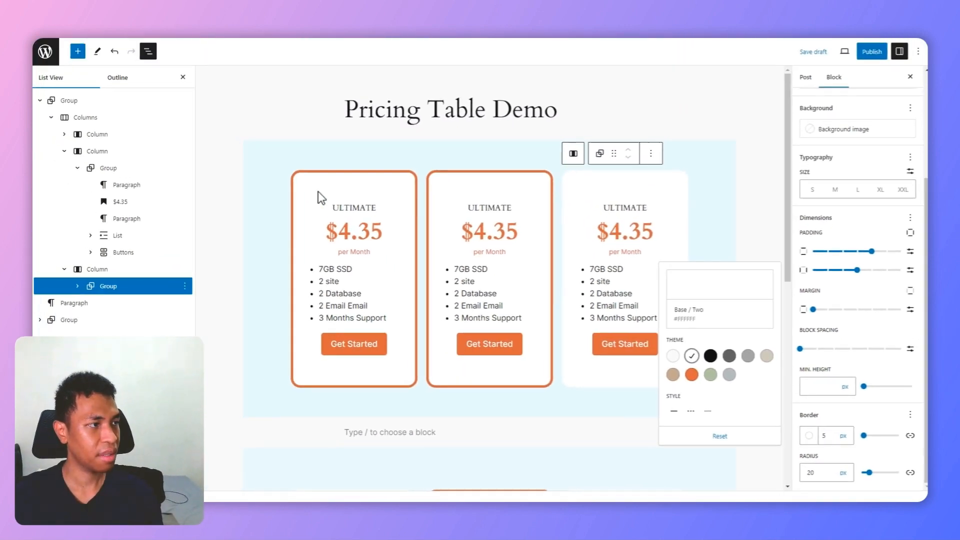
# Step: Select the card group in the first column and set its border colour to white from the theme palette
pyautogui.click(317, 197)
pyautogui.click(108, 151)
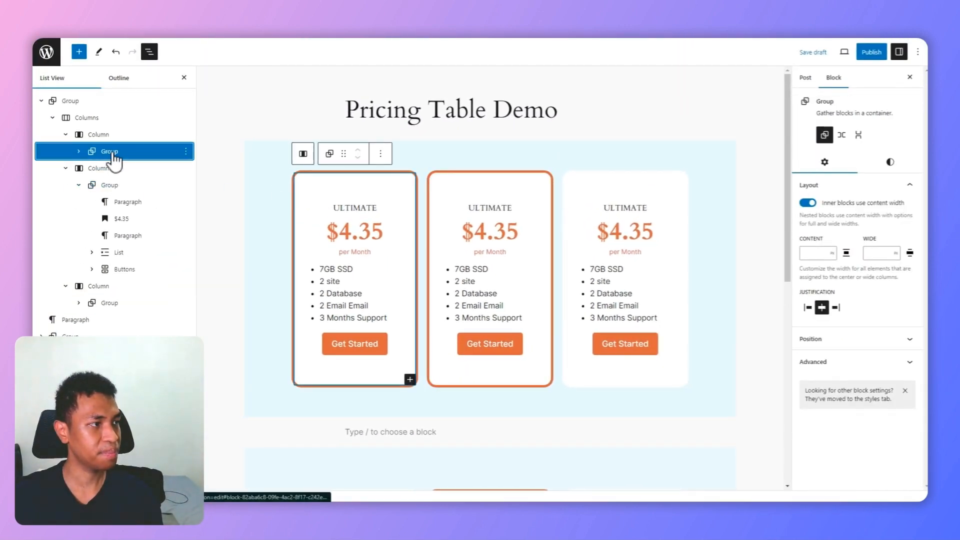
pyautogui.click(890, 161)
pyautogui.scroll(-5, 872, 300)
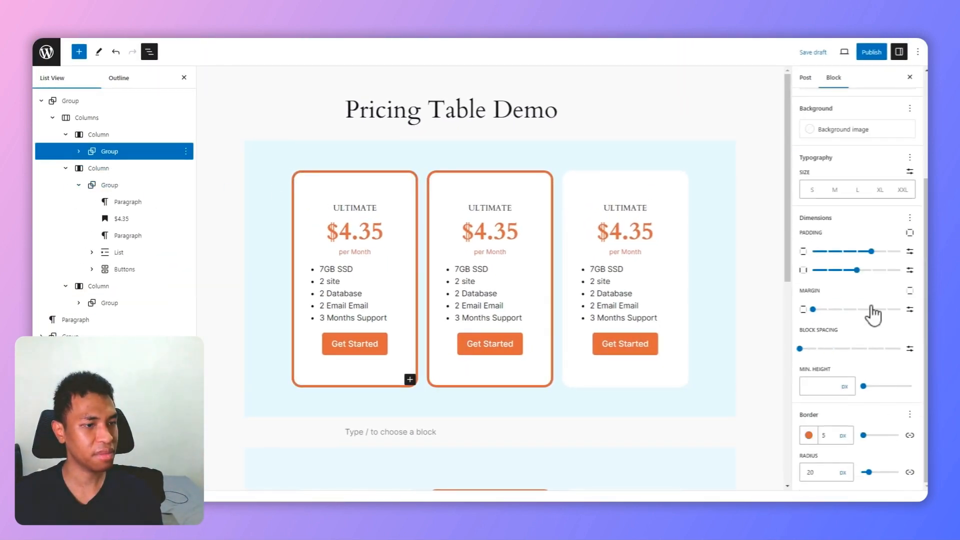
pyautogui.click(809, 435)
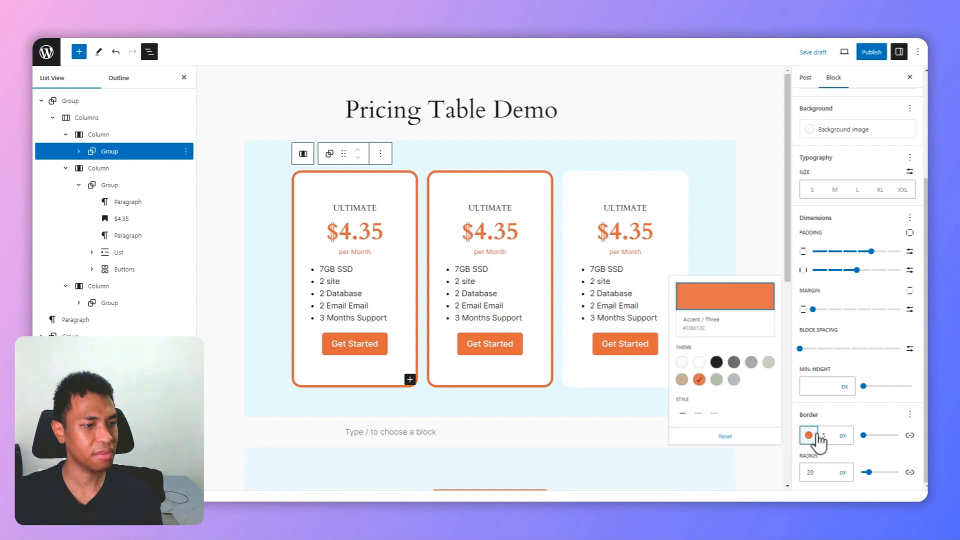
pyautogui.click(691, 356)
pyautogui.click(629, 234)
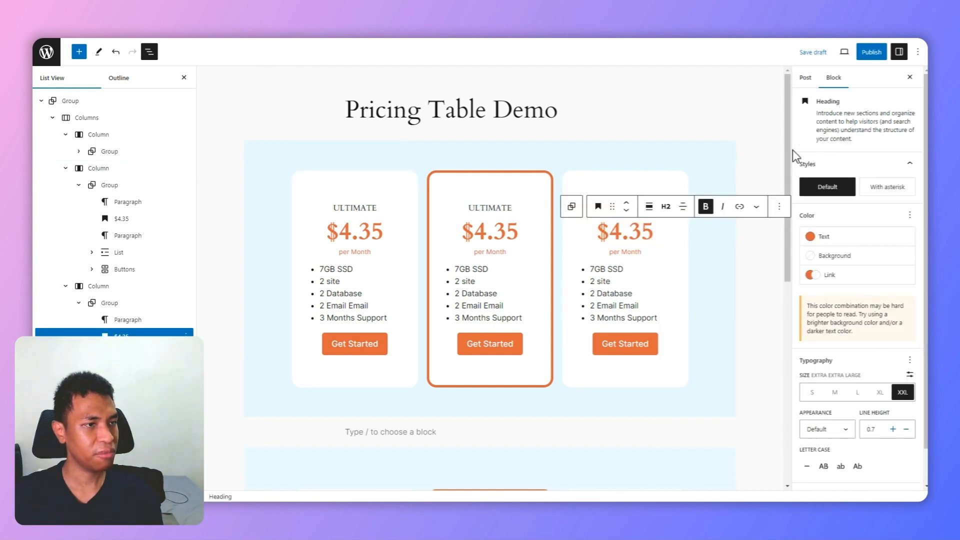
# Step: Compare the manually built three-card pricing table with the ready-made pattern table
pyautogui.moveTo(789, 151); pyautogui.dragTo(790, 292)
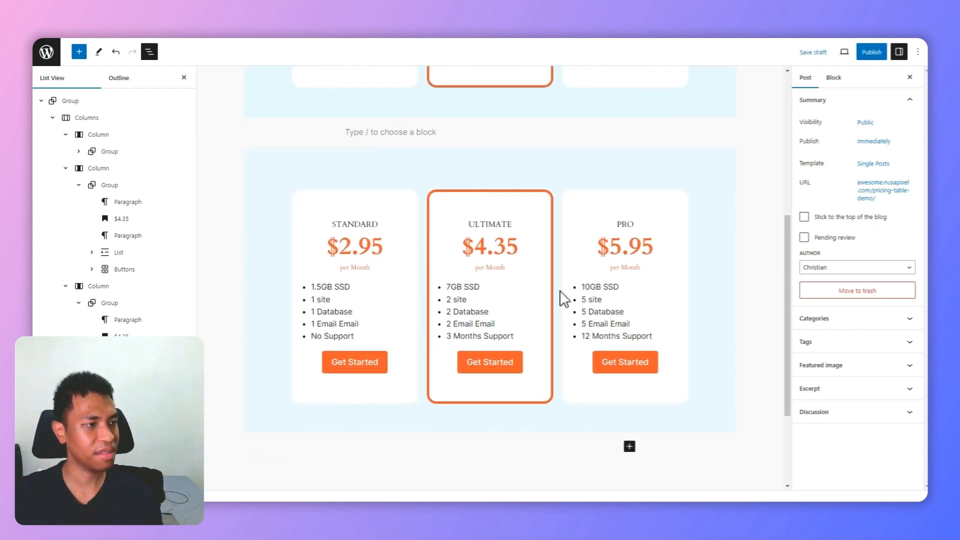
pyautogui.moveTo(787, 330); pyautogui.dragTo(792, 202)
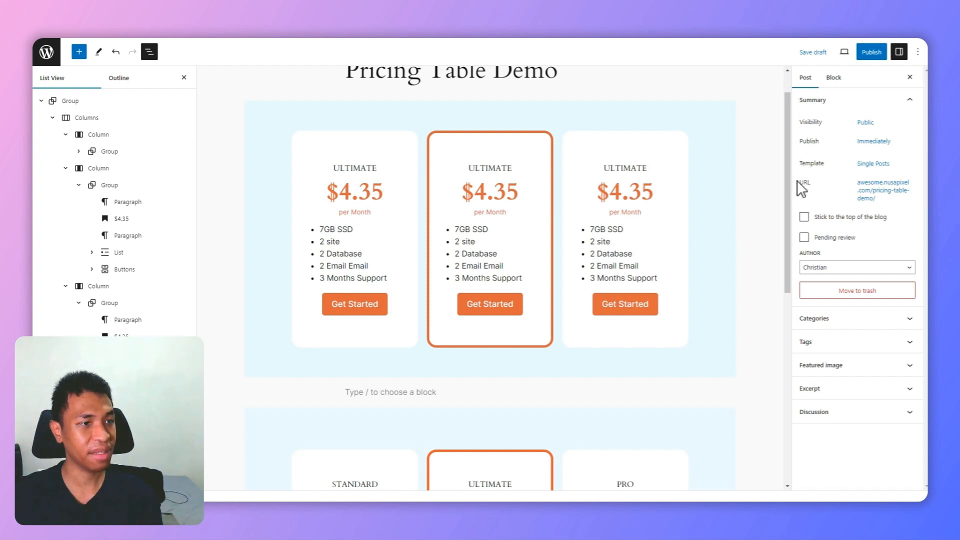
pyautogui.scroll(1, 791, 187)
pyautogui.moveTo(790, 188); pyautogui.dragTo(767, 178)
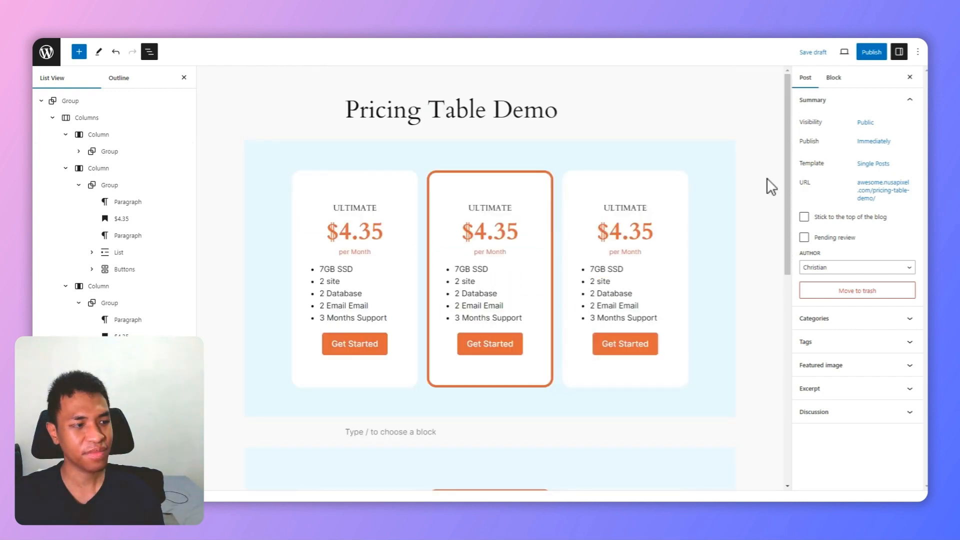